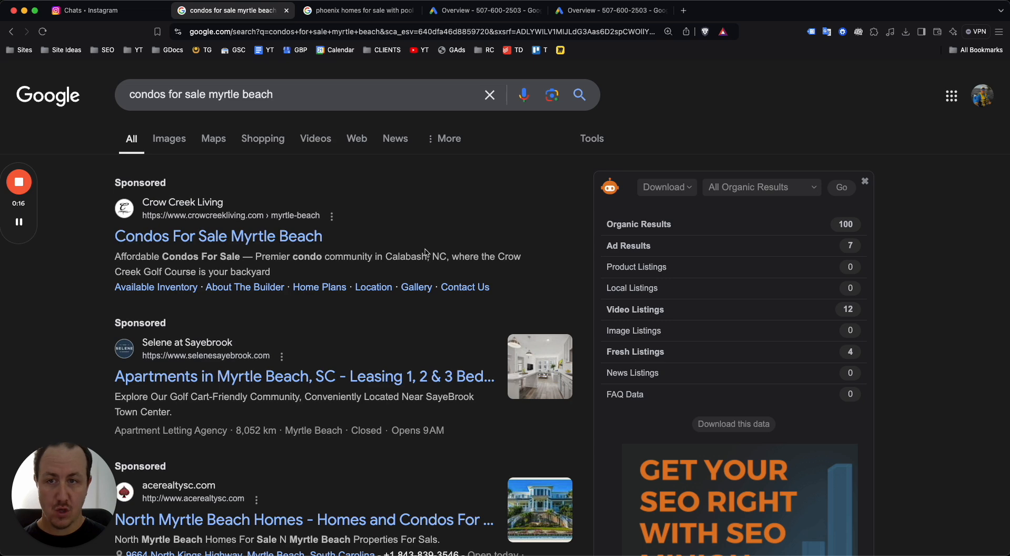
Review the 'condos for sale myrtle beach' search results and their ads
double_click(284, 95)
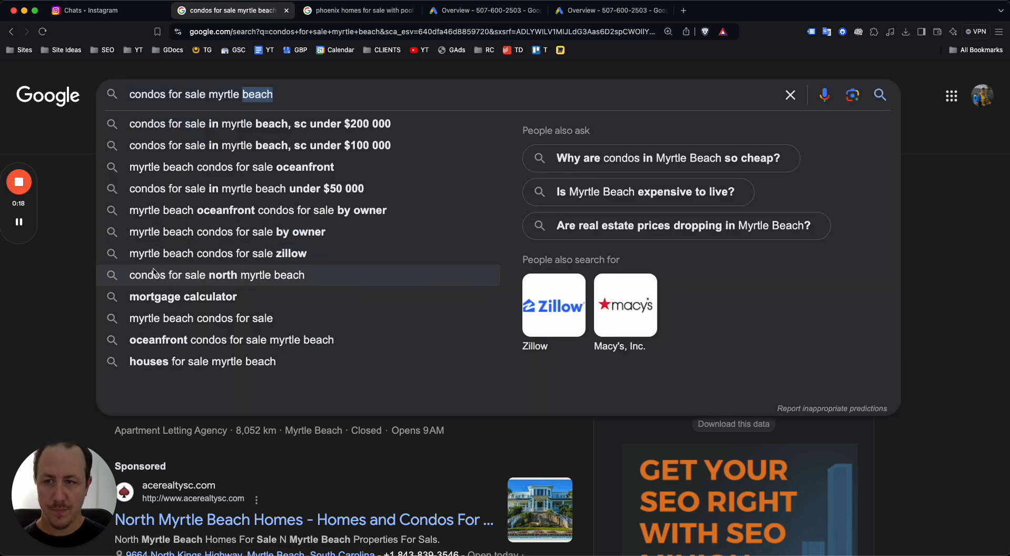
click(21, 312)
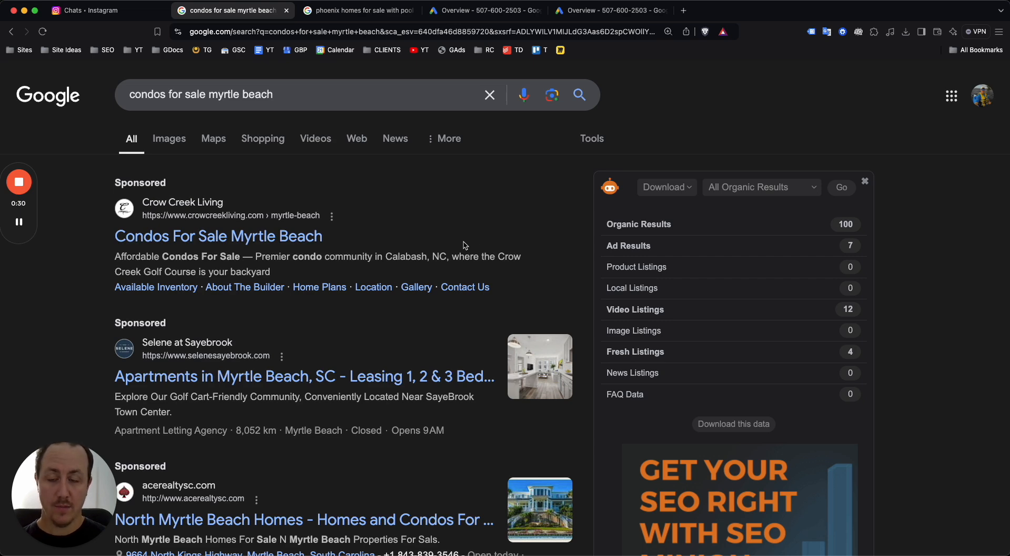
scroll(456, 238, down, 3)
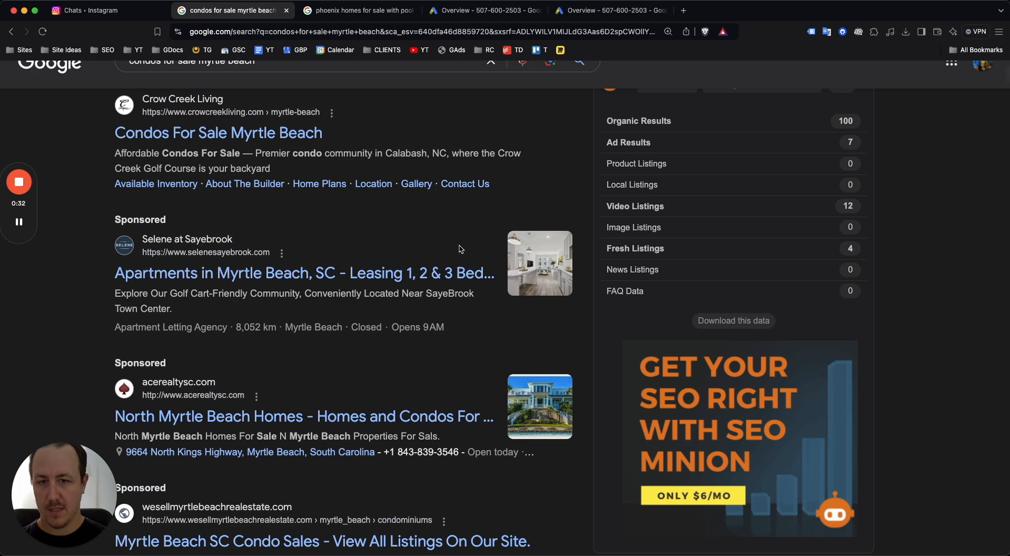
scroll(453, 247, up, 5)
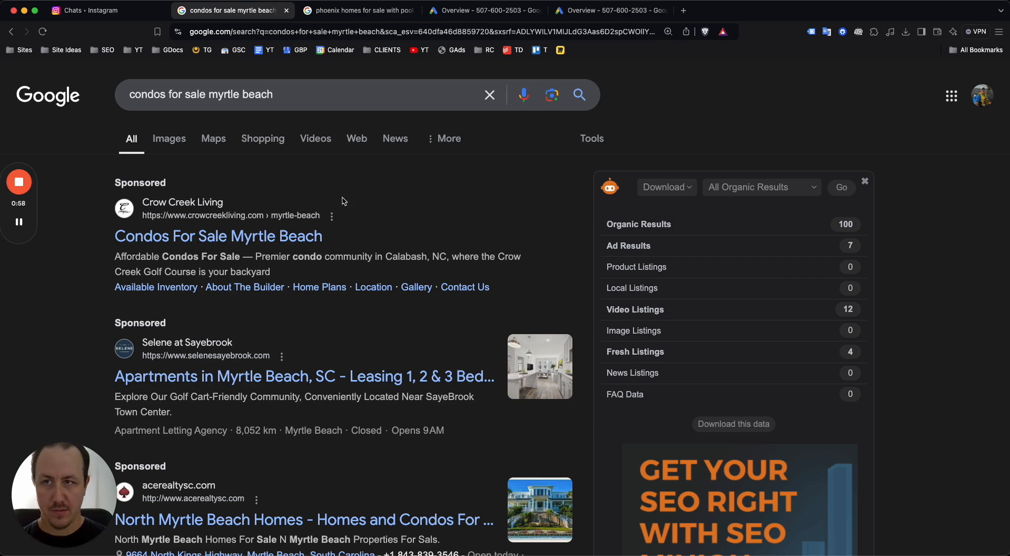
scroll(295, 173, down, 1)
scroll(284, 171, down, 2)
scroll(293, 173, up, 3)
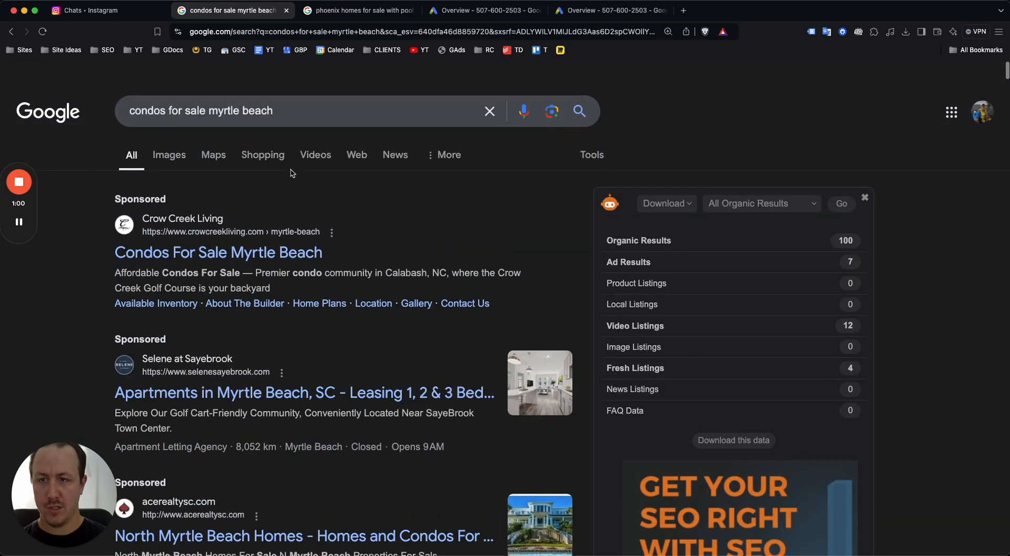
scroll(305, 179, down, 3)
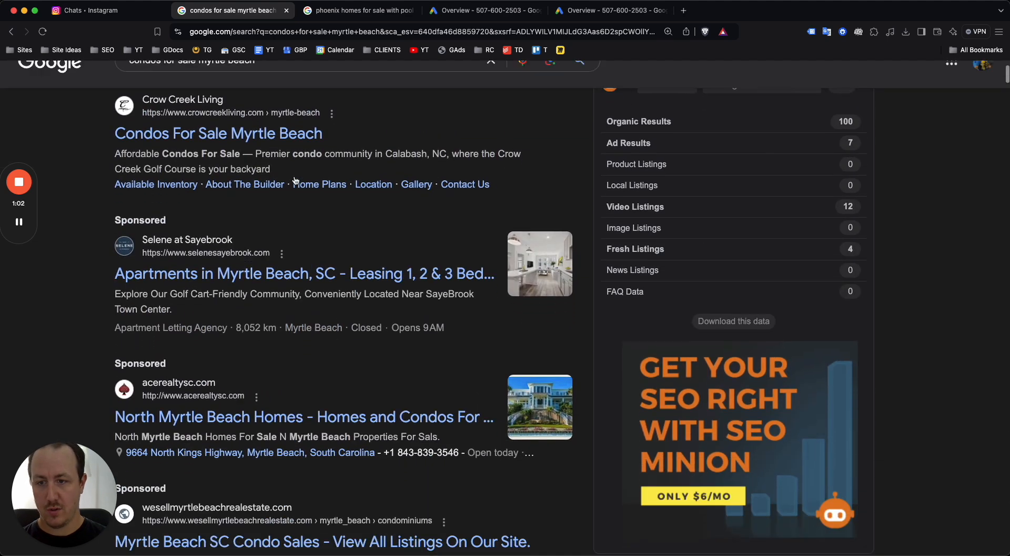
scroll(295, 180, down, 2)
scroll(294, 200, up, 1)
scroll(293, 219, down, 4)
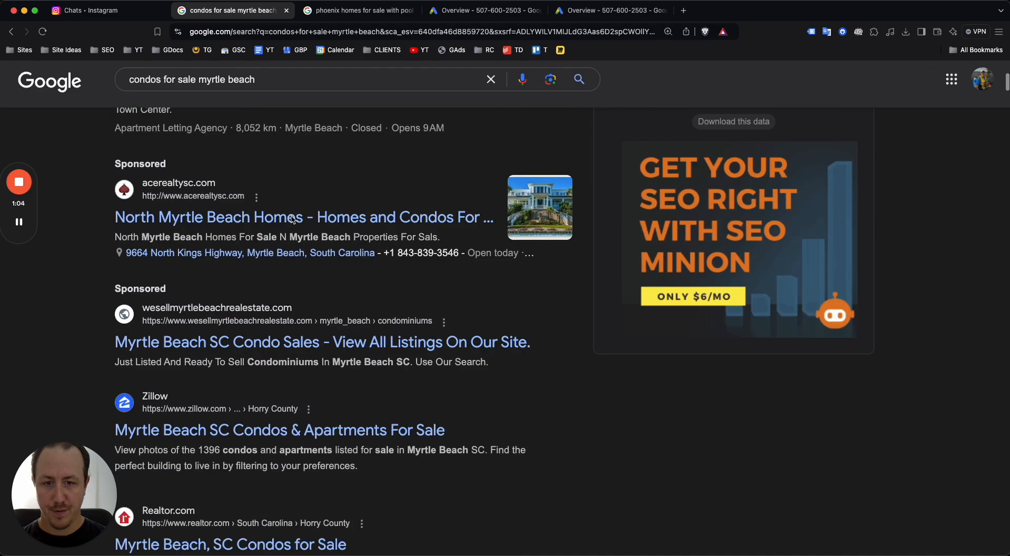
scroll(293, 219, down, 9)
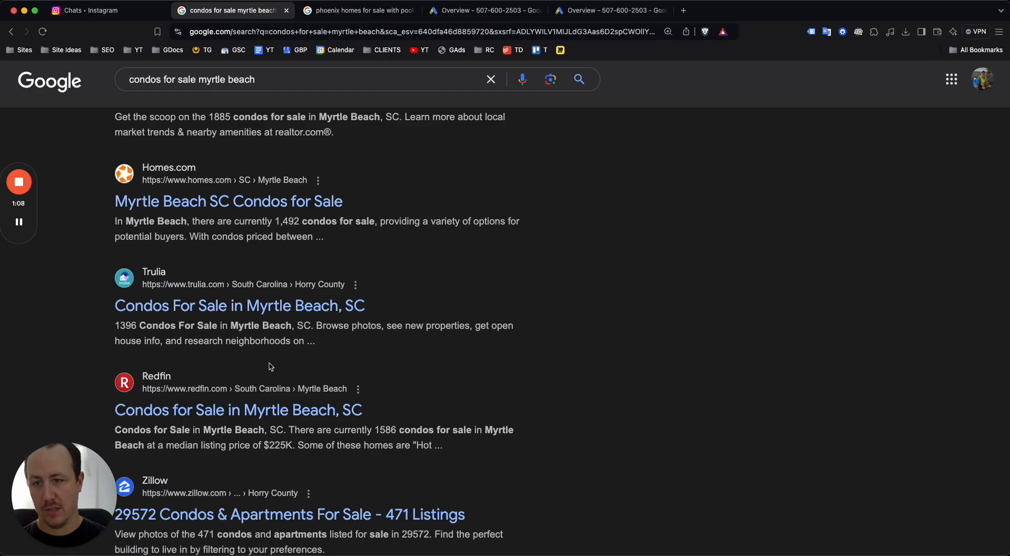
scroll(271, 366, up, 15)
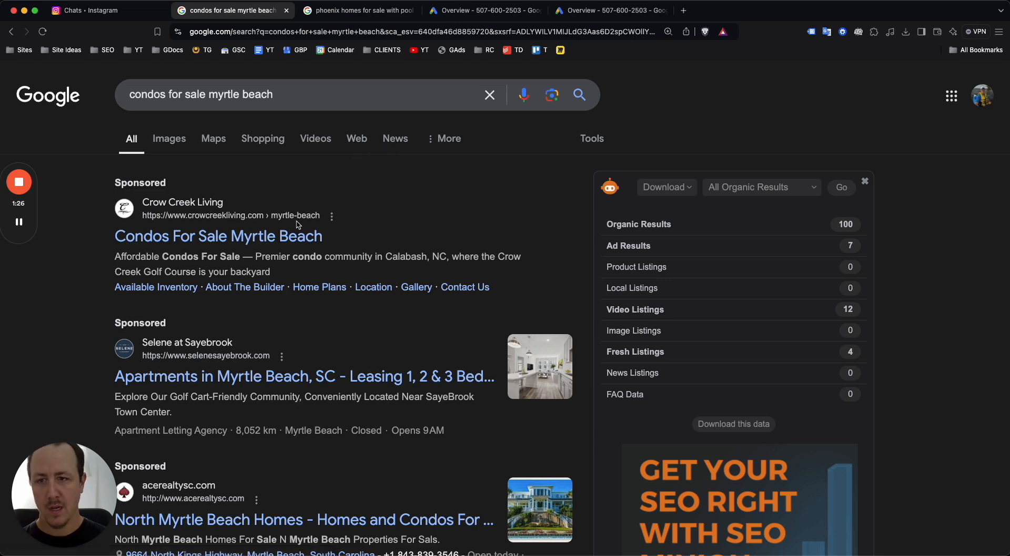
scroll(304, 223, down, 3)
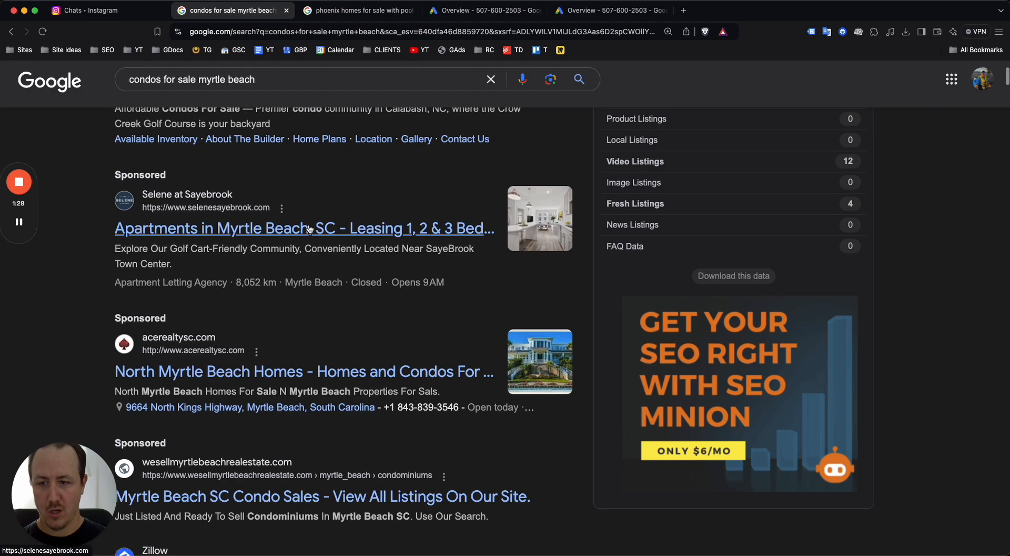
scroll(310, 237, down, 12)
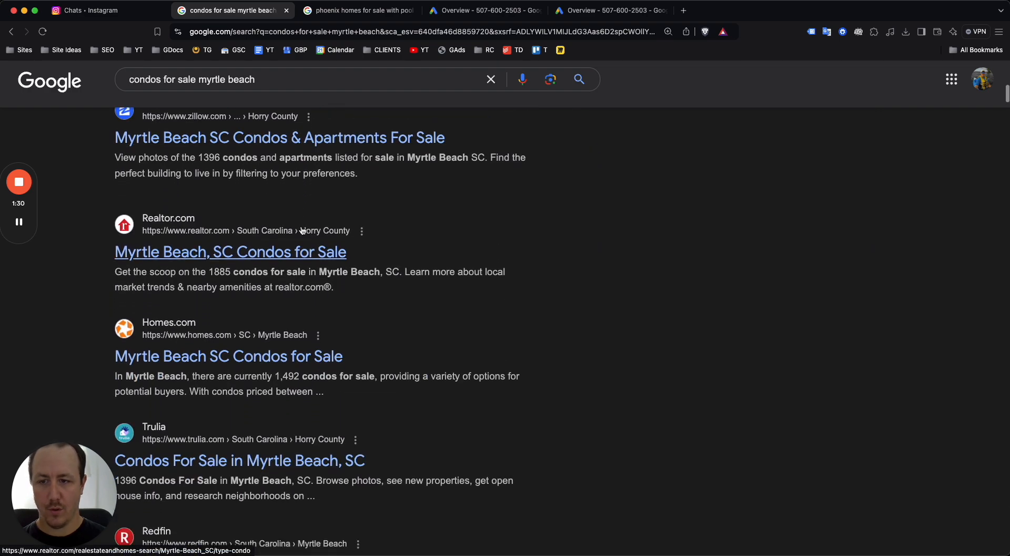
scroll(319, 230, down, 4)
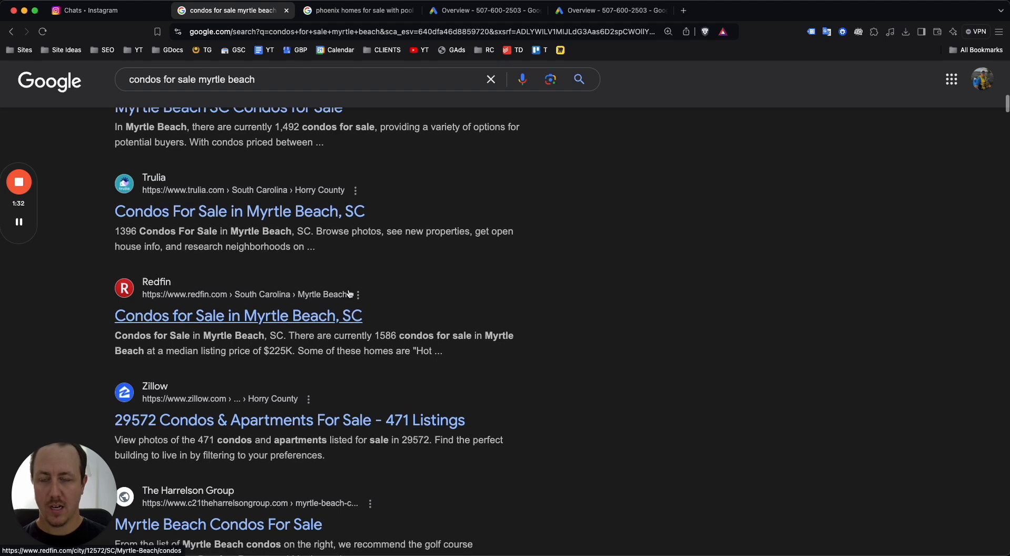
scroll(289, 316, down, 4)
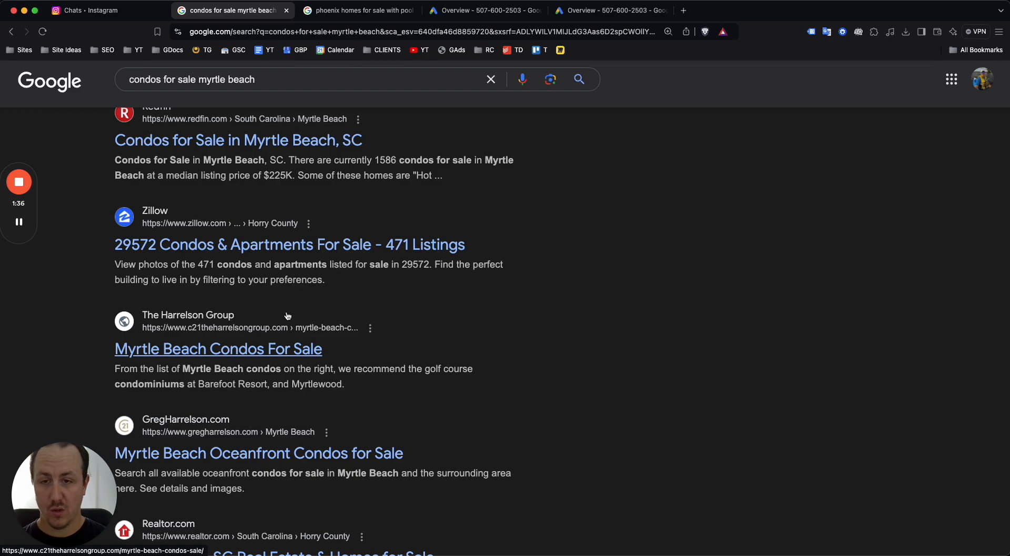
scroll(311, 288, up, 10)
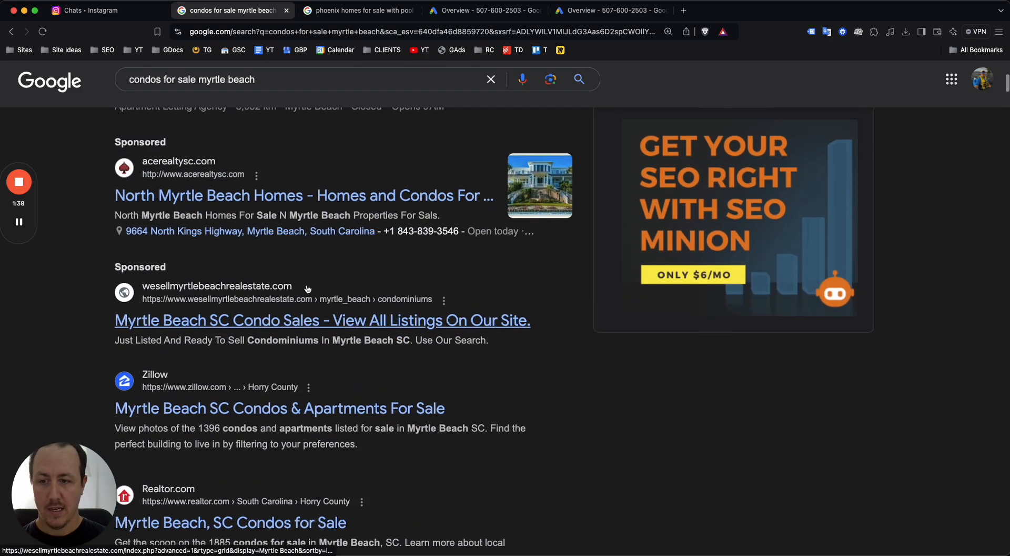
scroll(308, 288, down, 7)
scroll(277, 284, up, 10)
scroll(276, 254, down, 1)
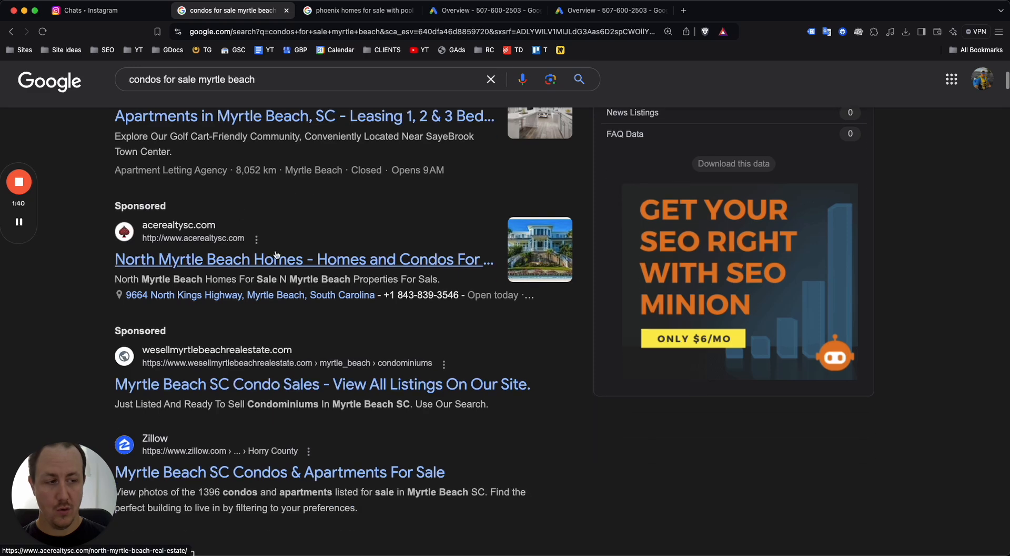
scroll(278, 274, down, 1)
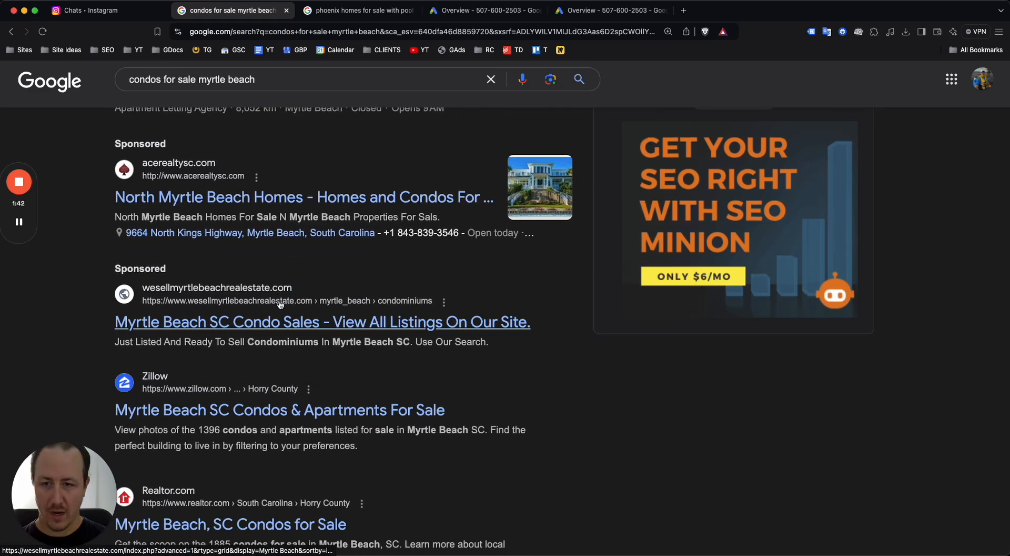
scroll(274, 310, down, 4)
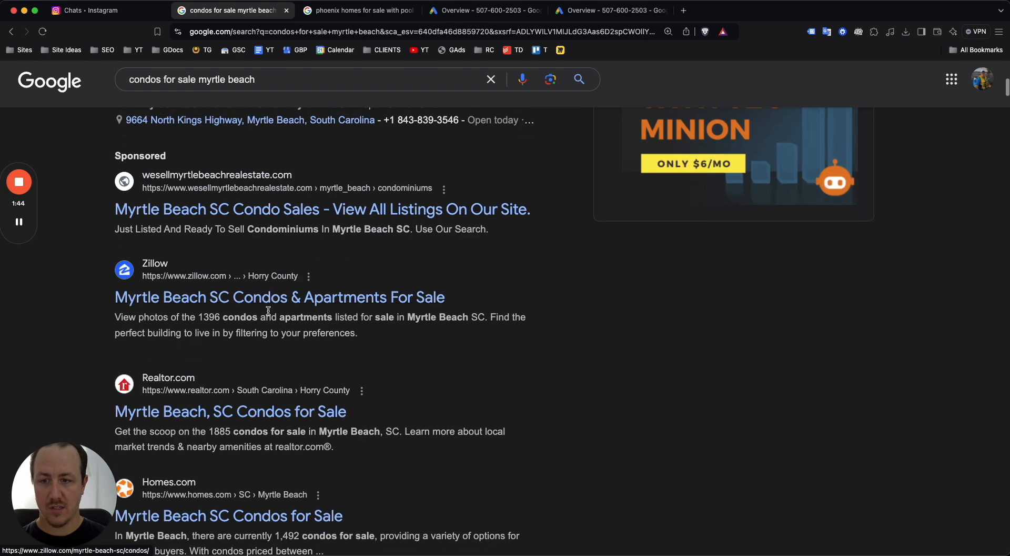
scroll(253, 314, down, 2)
scroll(266, 279, down, 2)
scroll(265, 279, down, 6)
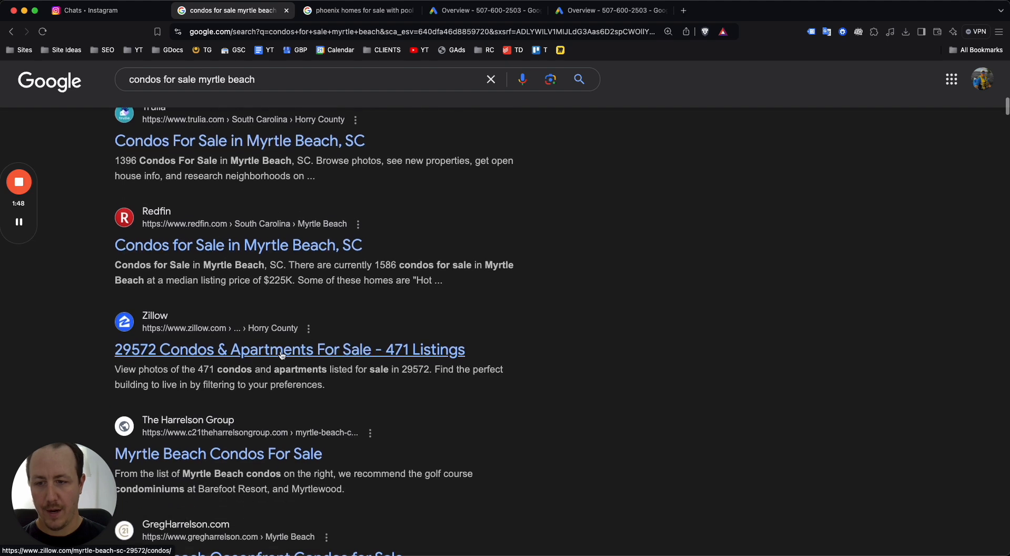
scroll(301, 363, down, 2)
scroll(338, 384, down, 6)
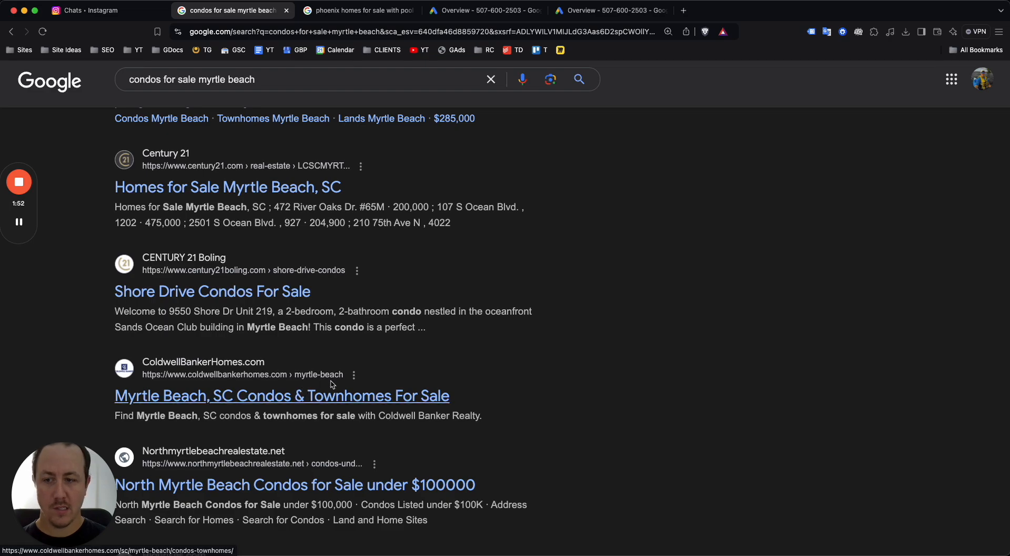
scroll(334, 294, up, 15)
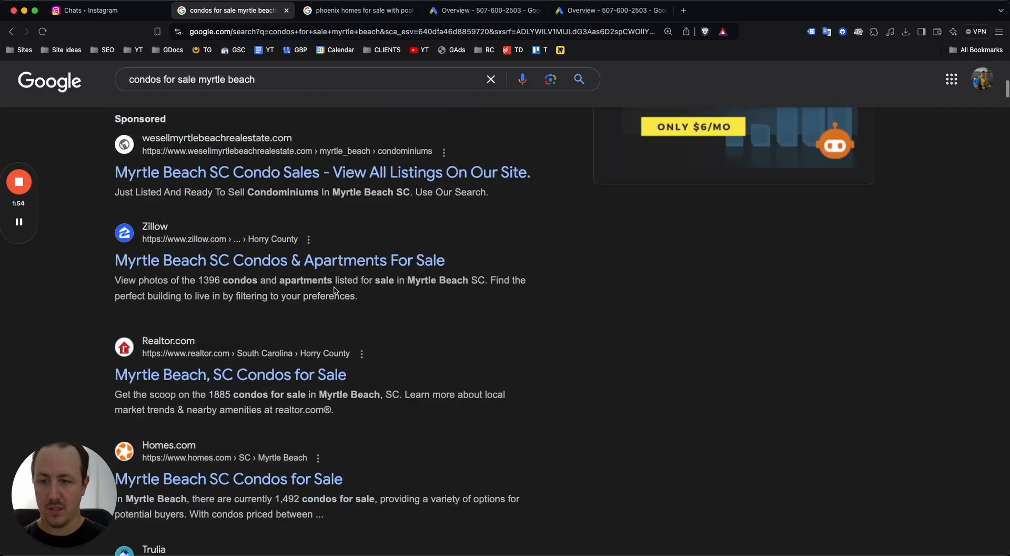
Review the 'phoenix homes for sale with pool' search results for comparison
click(367, 11)
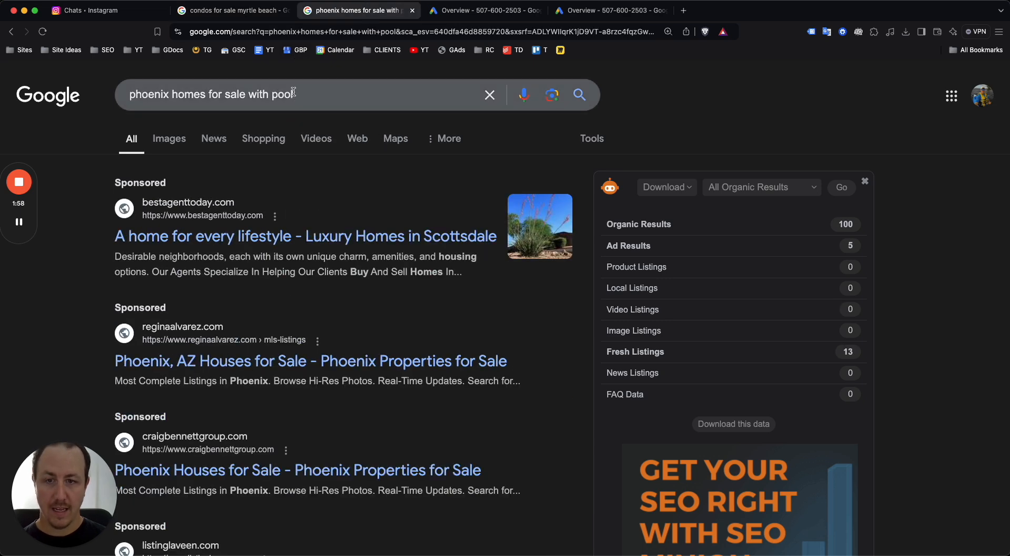
triple_click(239, 94)
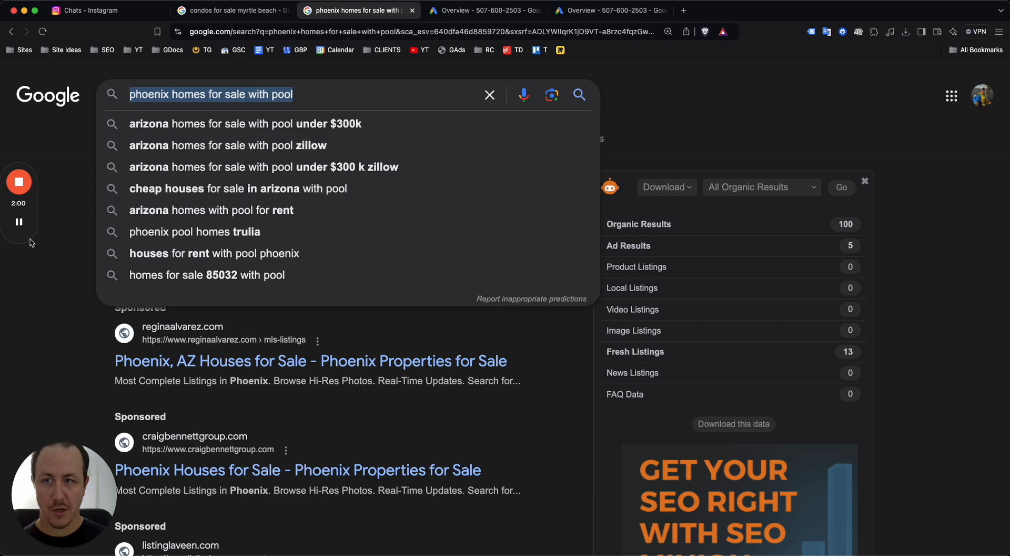
click(28, 322)
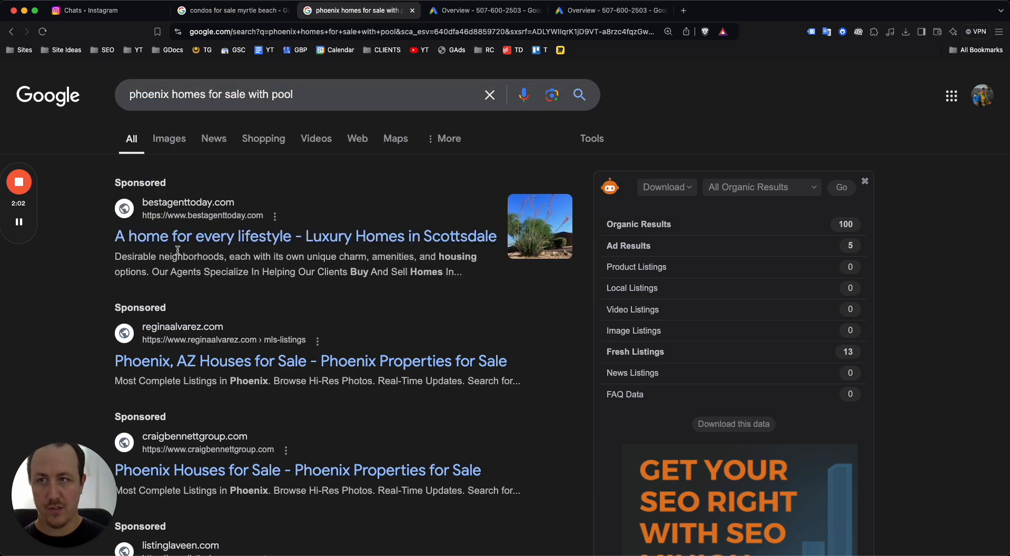
scroll(248, 232, down, 4)
scroll(289, 370, down, 4)
scroll(273, 319, down, 4)
scroll(295, 319, up, 15)
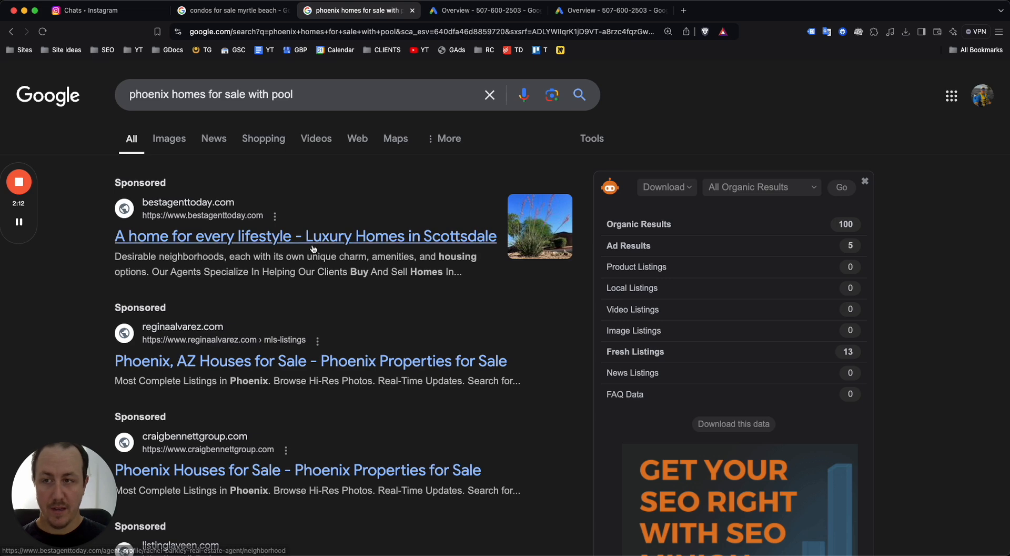
scroll(316, 245, down, 3)
scroll(313, 244, up, 1)
scroll(313, 243, up, 1)
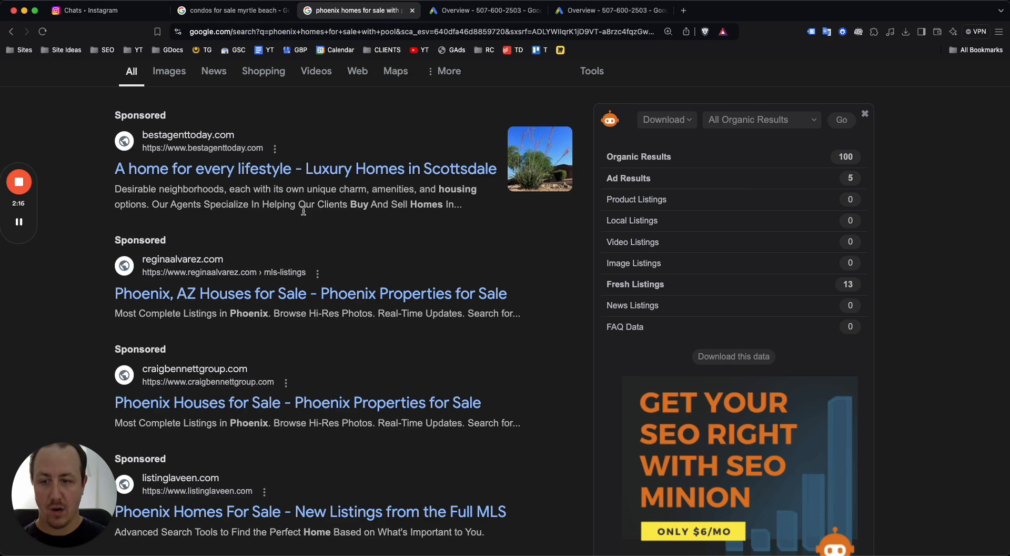
scroll(294, 211, down, 3)
scroll(286, 237, up, 5)
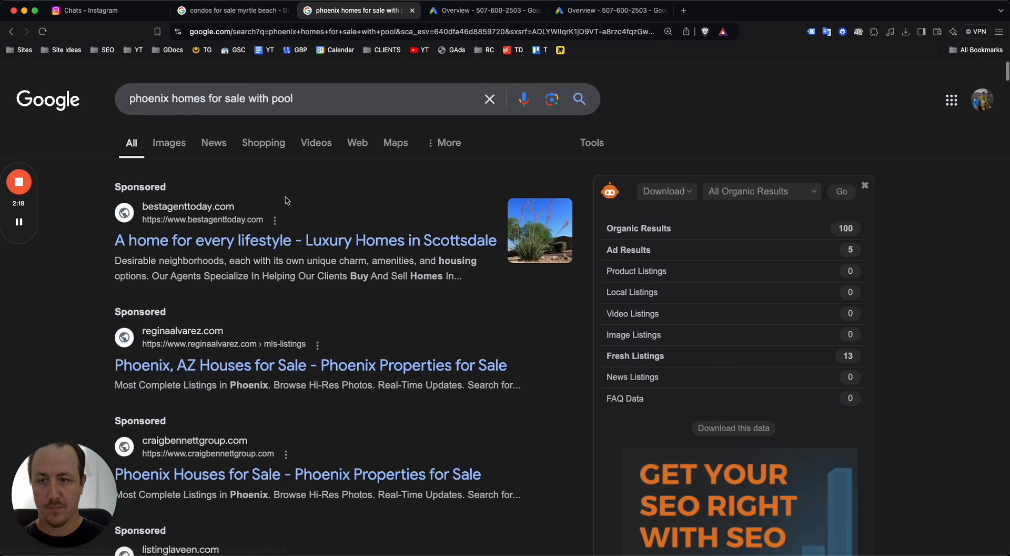
Look over the Myrtle Beach condo search results again
click(238, 16)
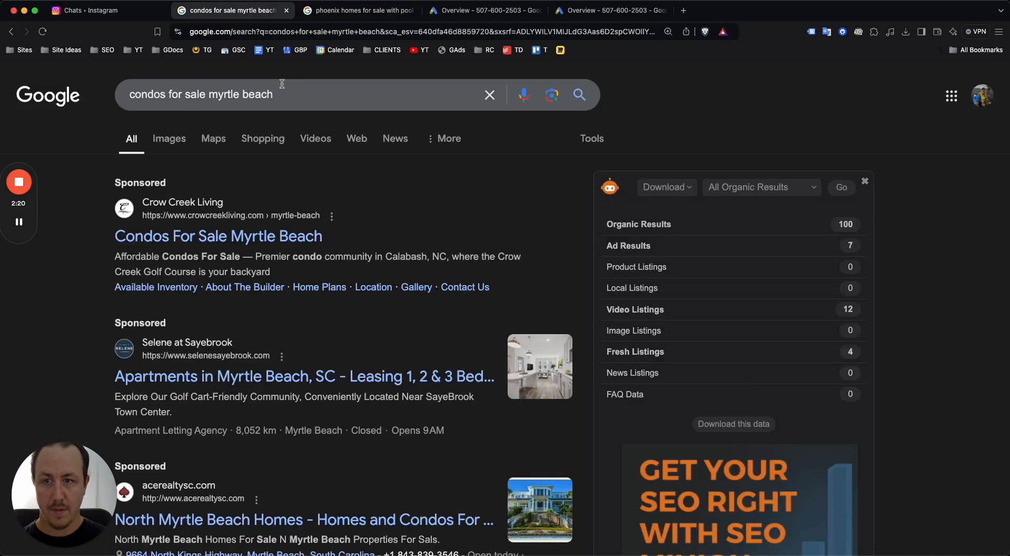
scroll(323, 194, down, 2)
scroll(323, 194, up, 2)
scroll(342, 179, down, 1)
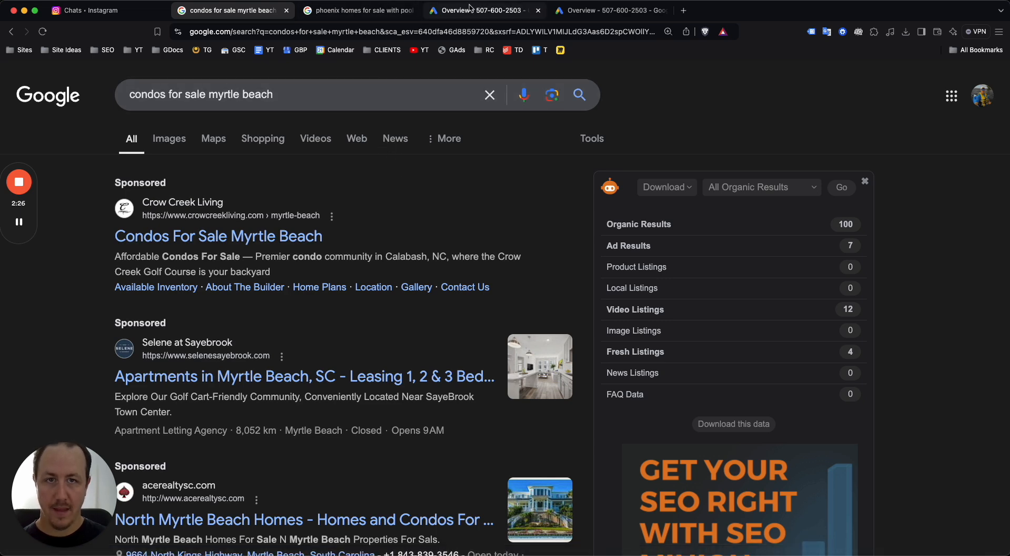
On the Google Ads Overview, choose to start a brand-new campaign
click(466, 11)
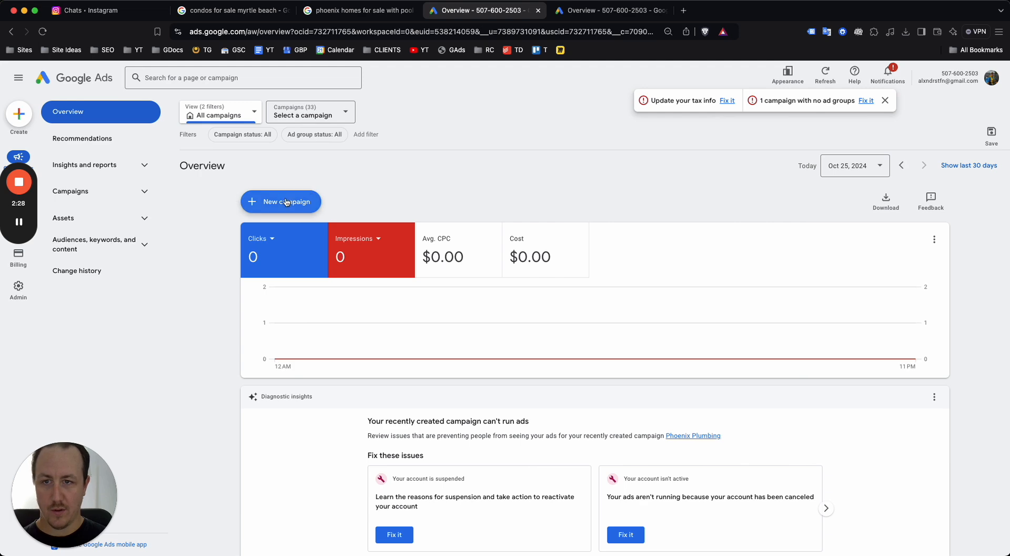
click(234, 10)
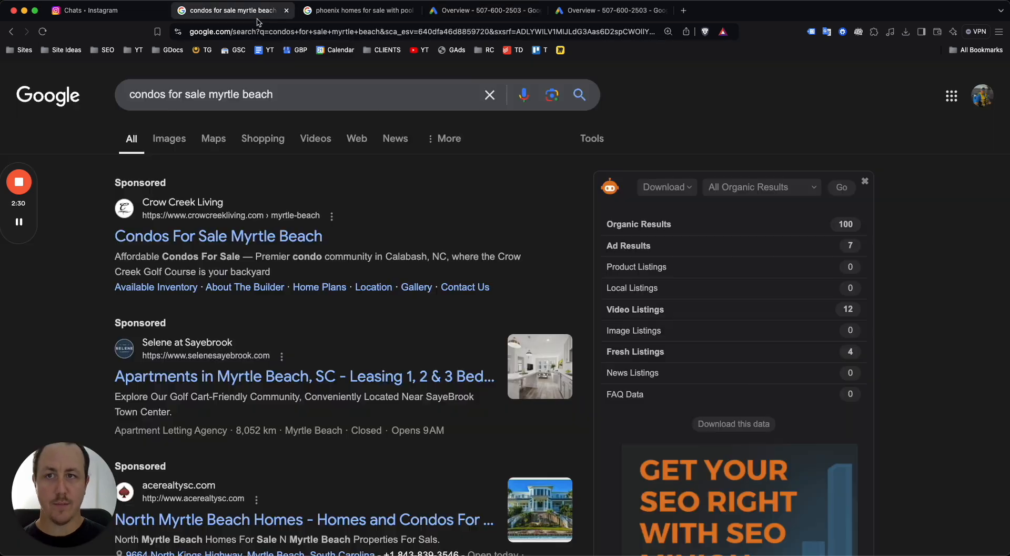
click(468, 8)
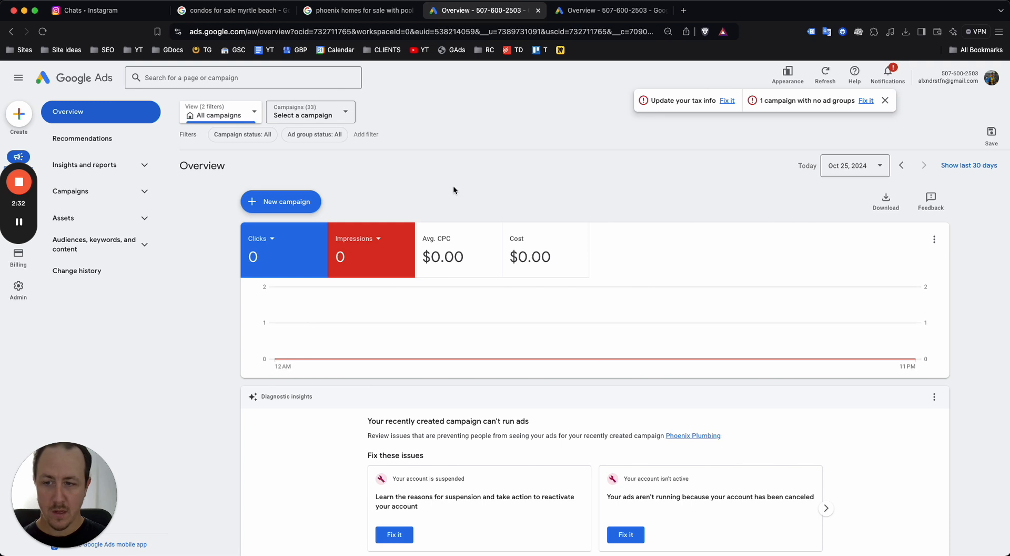
click(303, 202)
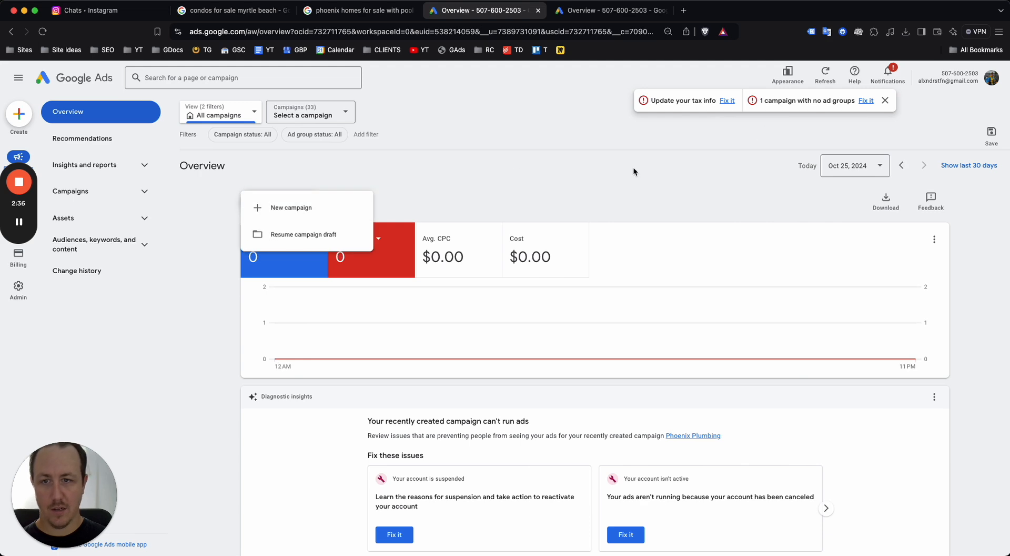
click(314, 206)
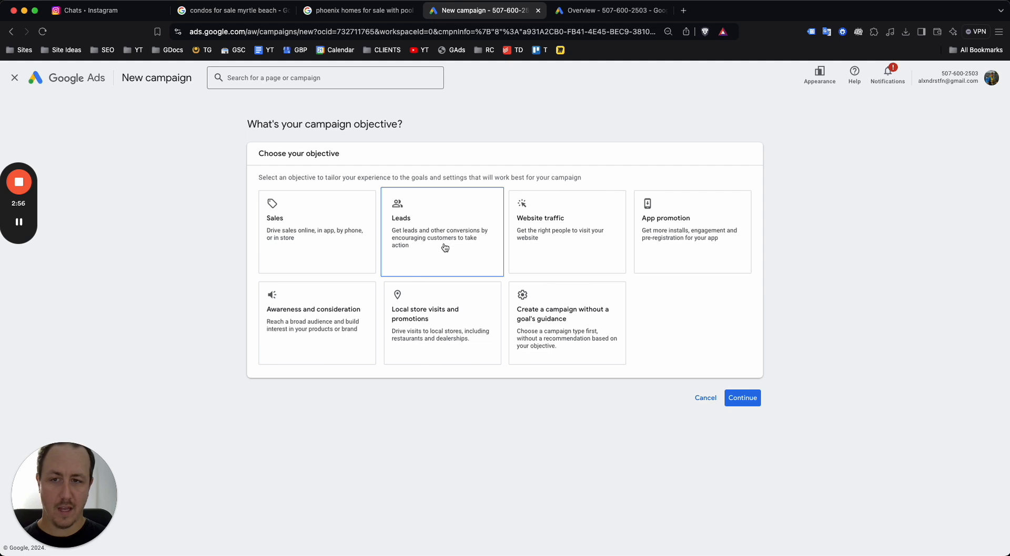
Pick 'Create a campaign without a goal's guidance' as the campaign objective
click(565, 336)
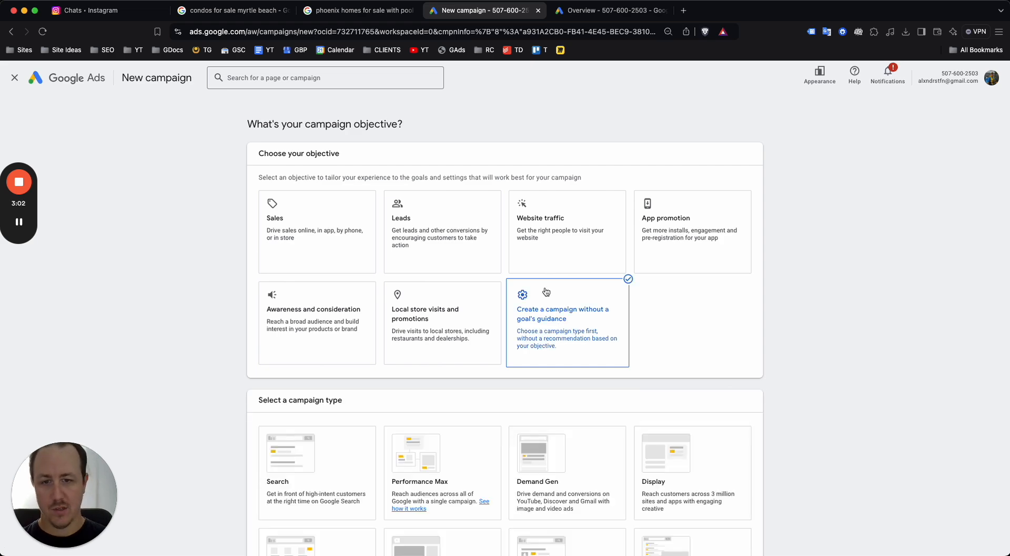
Choose Search as the campaign type and continue
scroll(565, 335, down, 3)
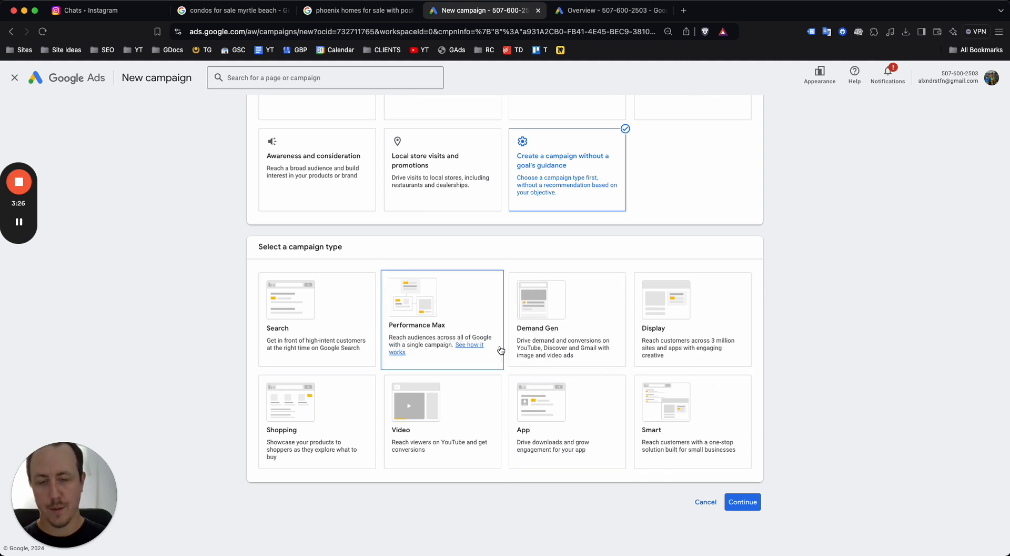
click(330, 323)
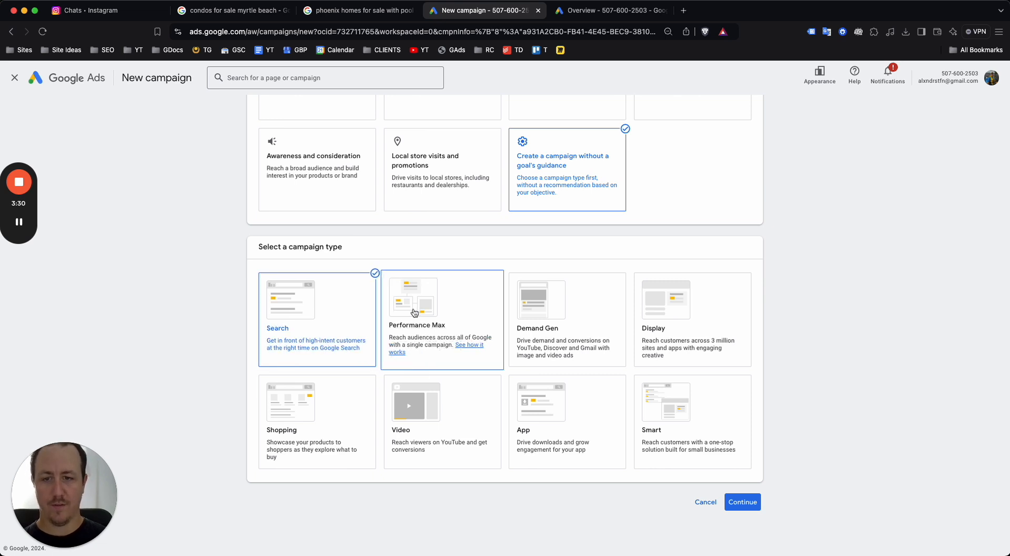
scroll(713, 350, down, 2)
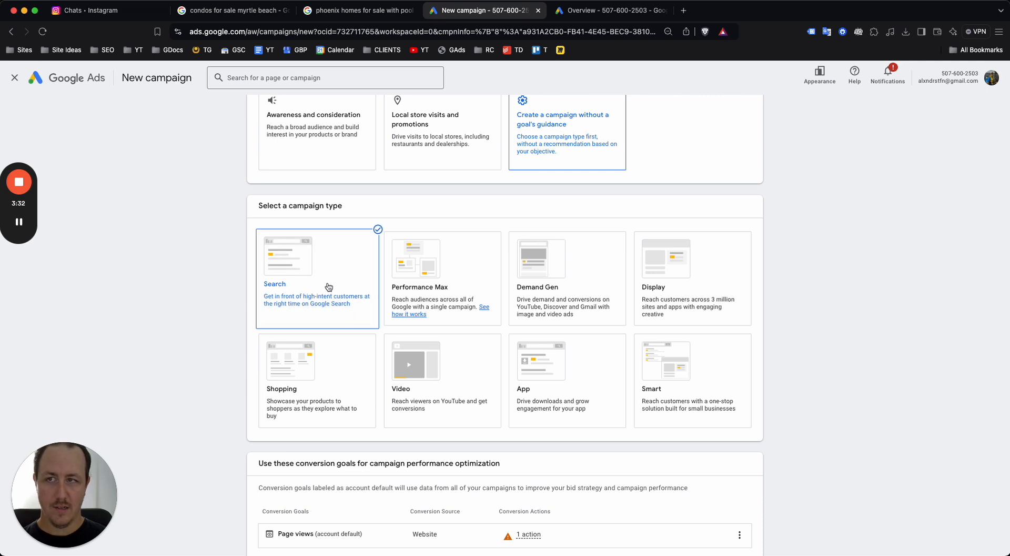
scroll(328, 286, down, 3)
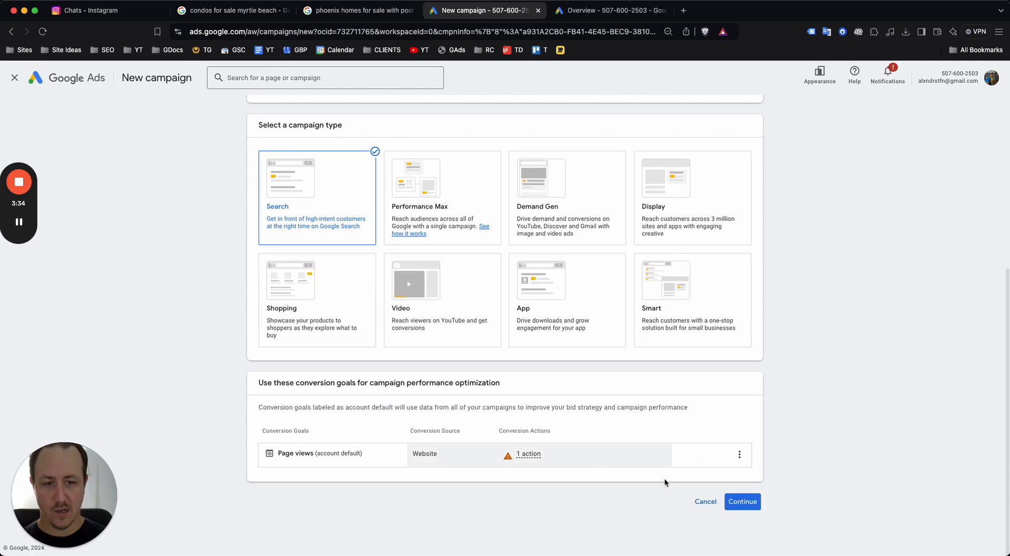
click(760, 508)
Leave the phone calls and website visits results unticked and continue
scroll(626, 353, down, 3)
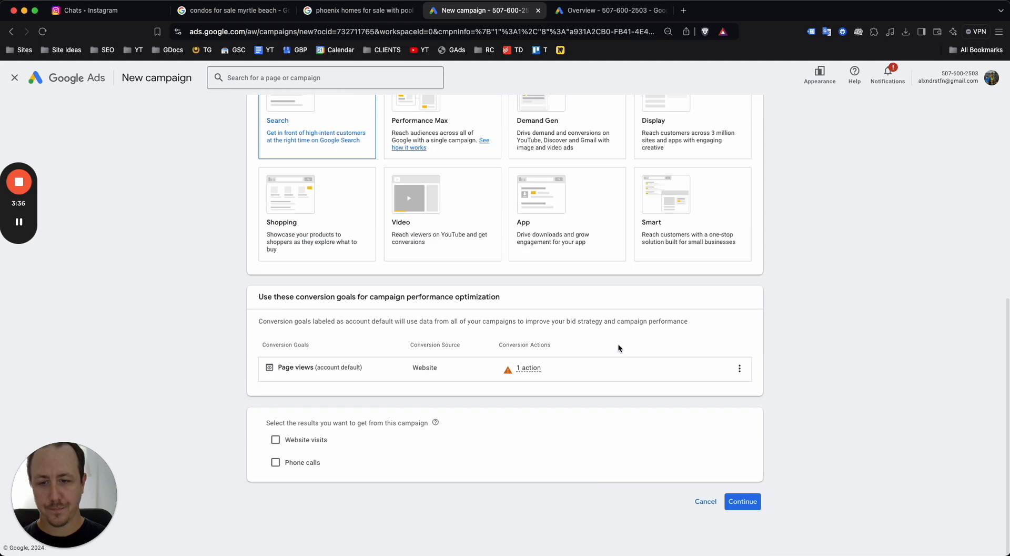
scroll(366, 451, up, 5)
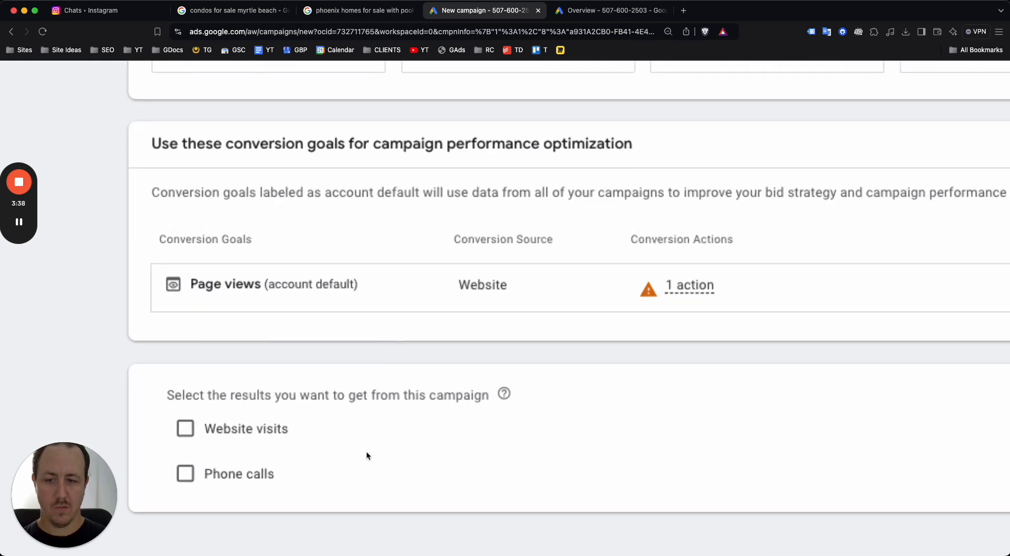
scroll(366, 450, down, 5)
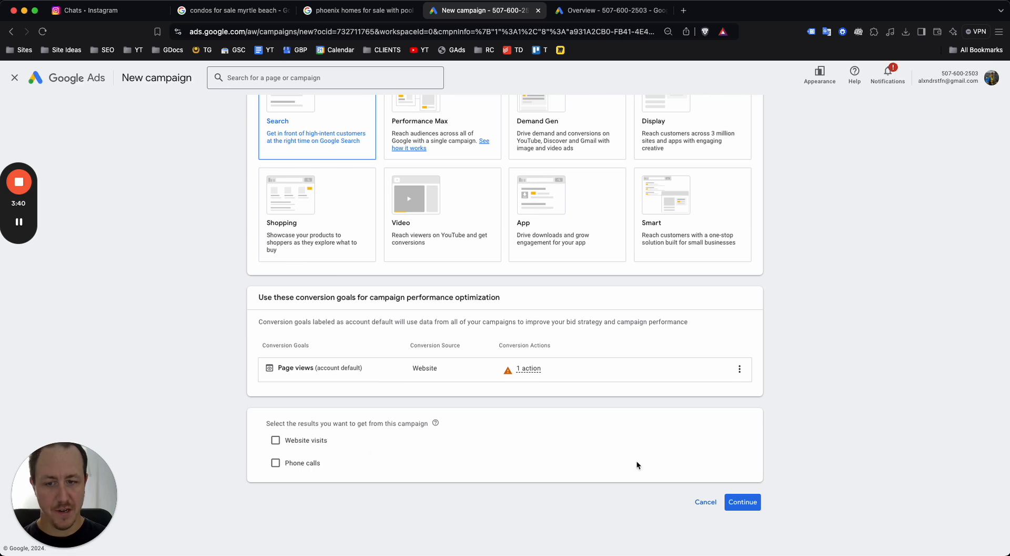
click(275, 462)
click(275, 462)
click(275, 440)
click(284, 443)
click(739, 501)
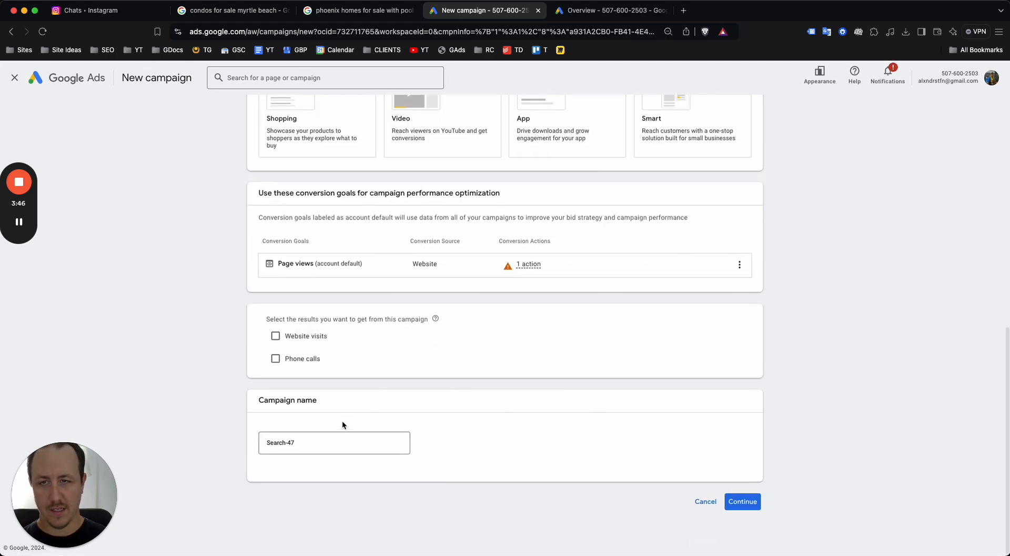
Rename the campaign from Search-47 to 'Myrtle Beach' and continue to bidding
click(267, 442)
triple_click(267, 442)
text(Myrtle Beach)
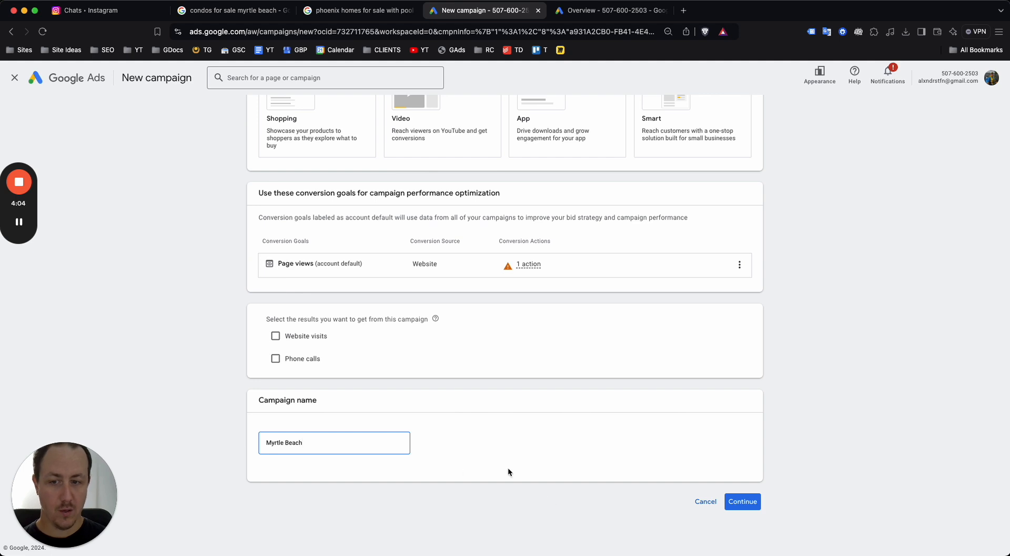
click(750, 501)
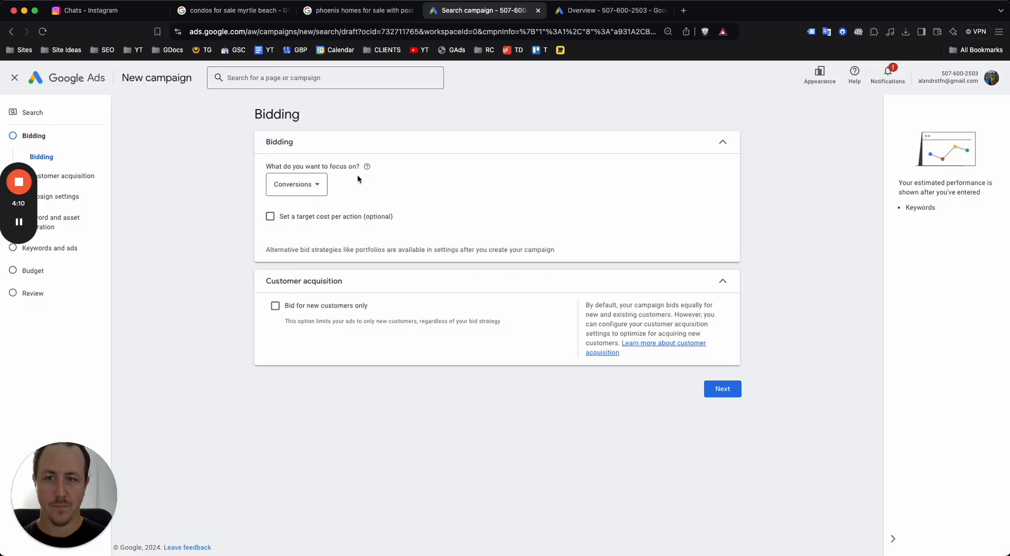
Set the bidding focus to Clicks instead of Conversions
scroll(358, 201, up, 5)
scroll(357, 202, down, 5)
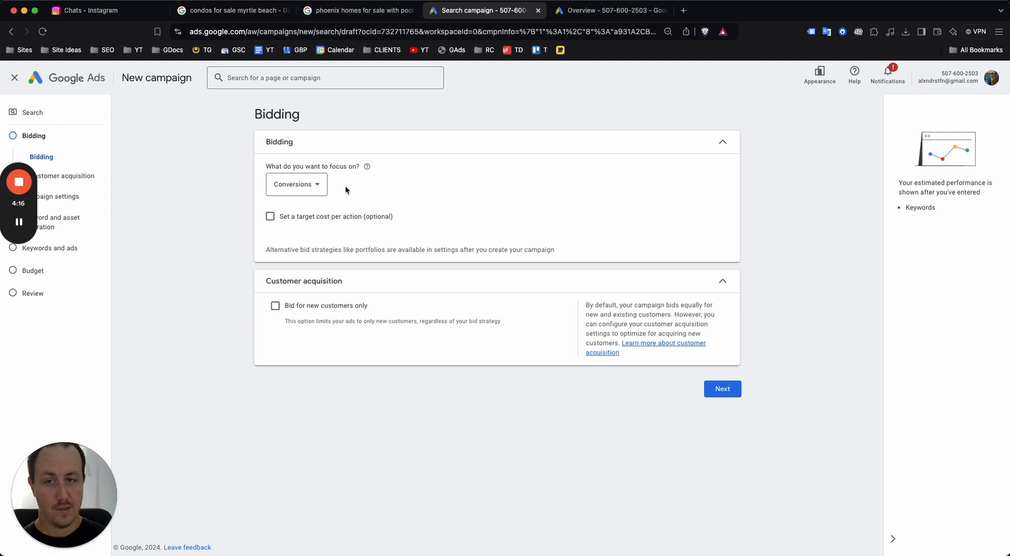
click(309, 185)
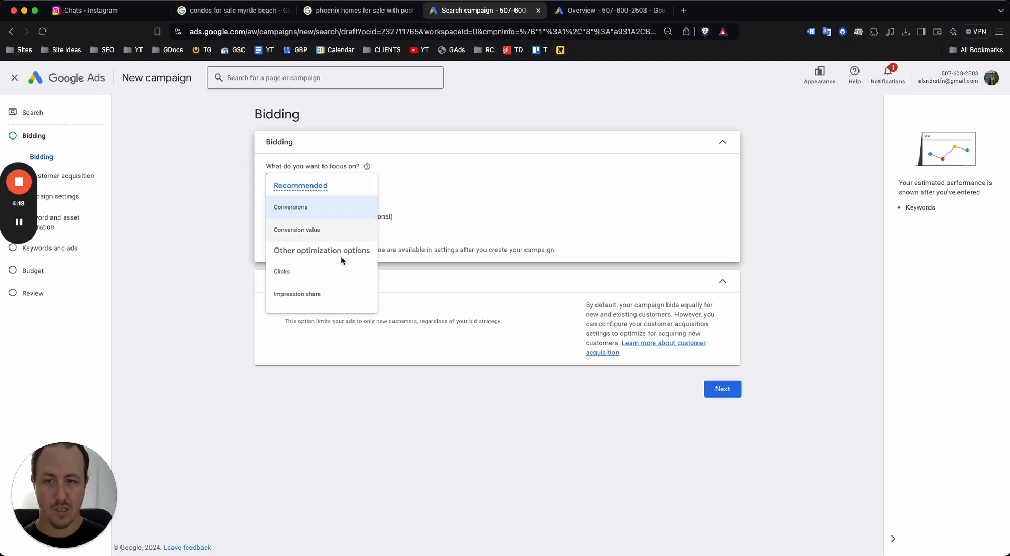
click(333, 269)
click(296, 193)
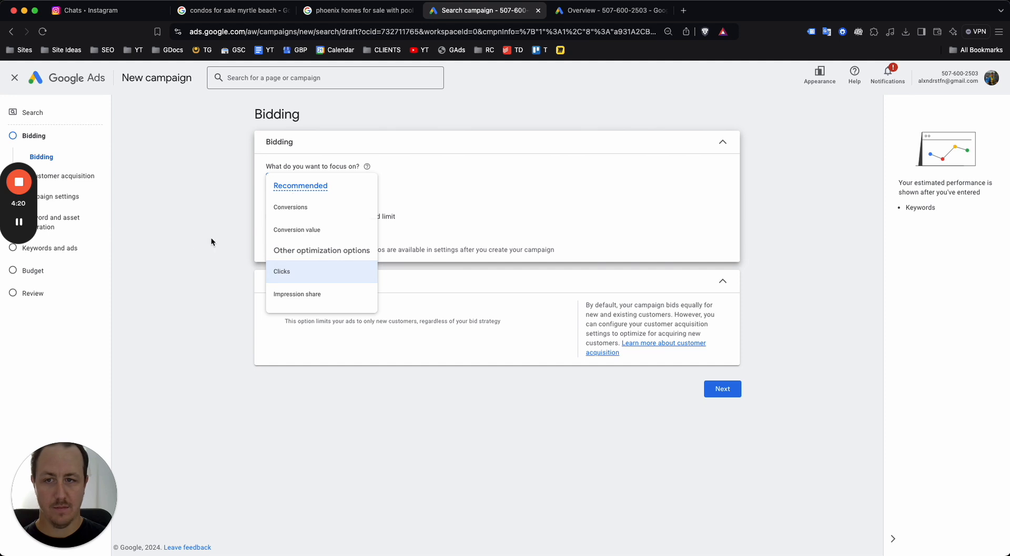
click(195, 239)
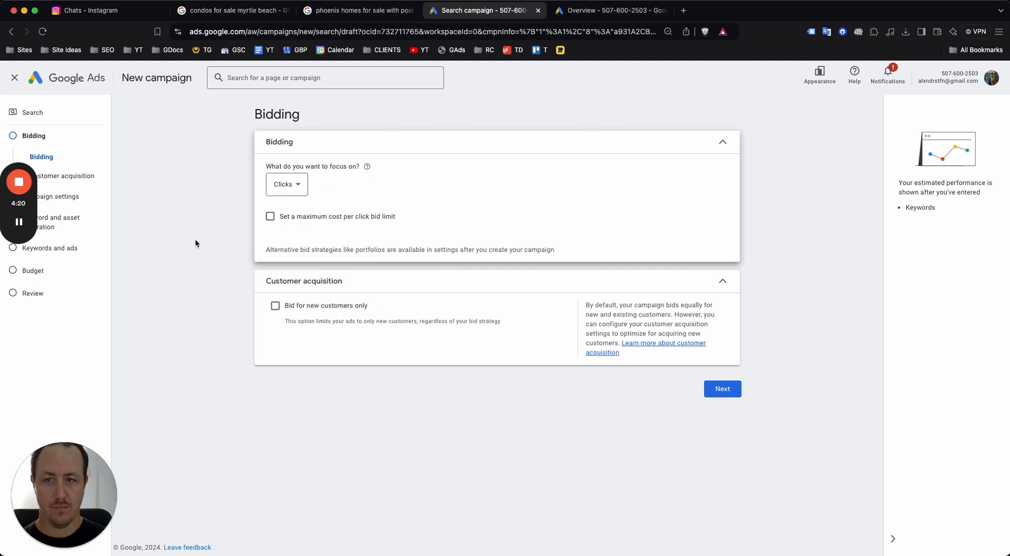
click(287, 185)
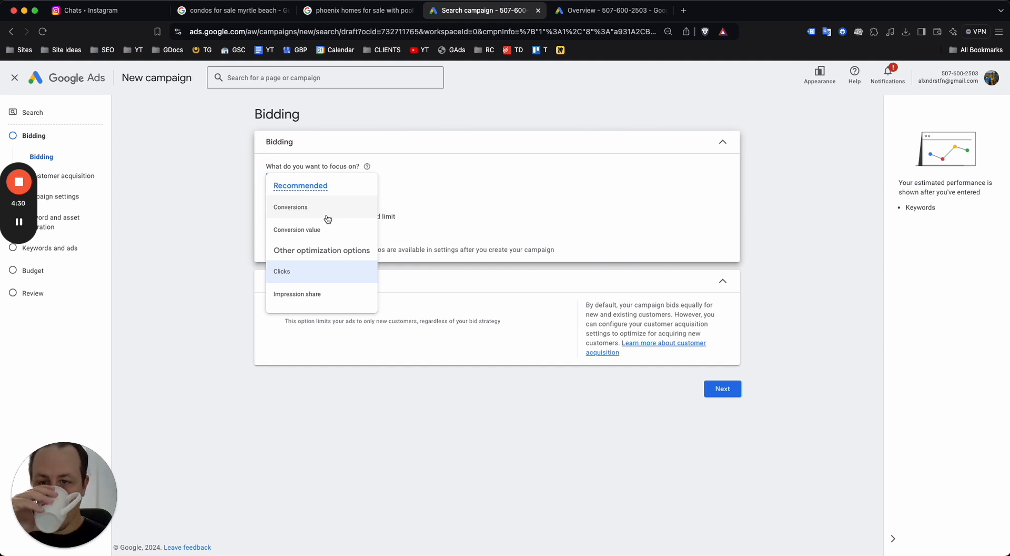
click(217, 274)
click(289, 188)
click(301, 279)
Leave the maximum cost-per-click limit unchecked, keeping Clicks as the focus
click(271, 224)
click(270, 224)
click(270, 224)
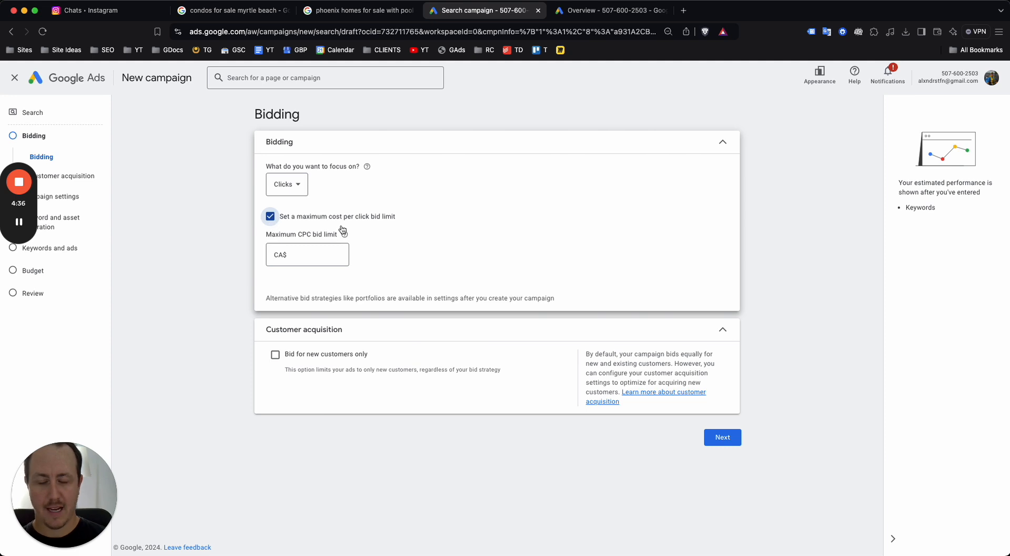
click(271, 216)
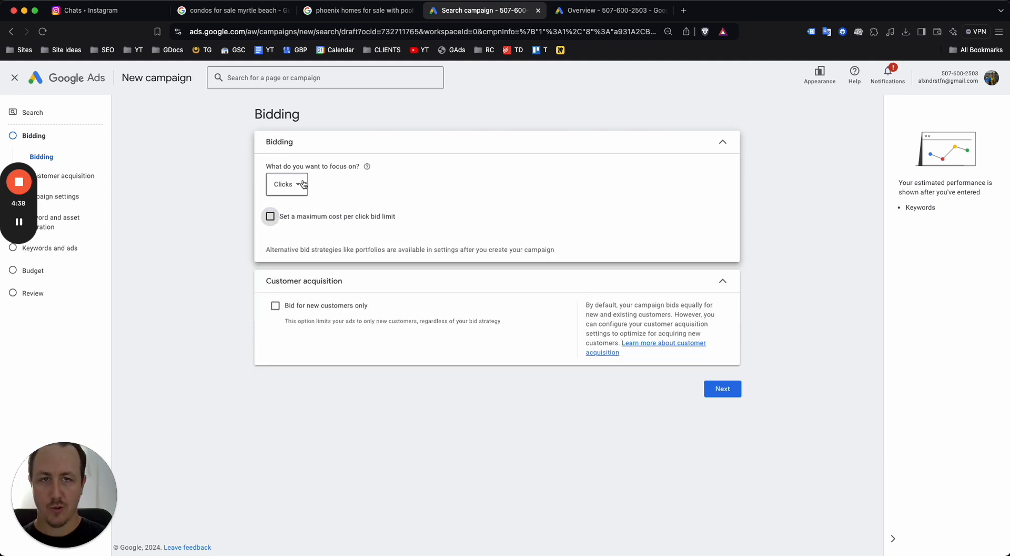
click(265, 218)
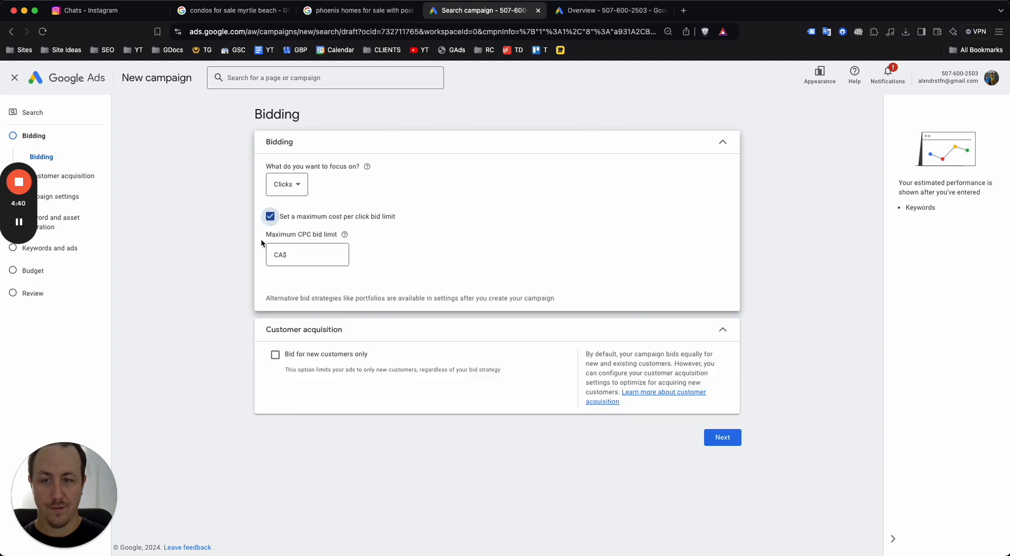
click(270, 219)
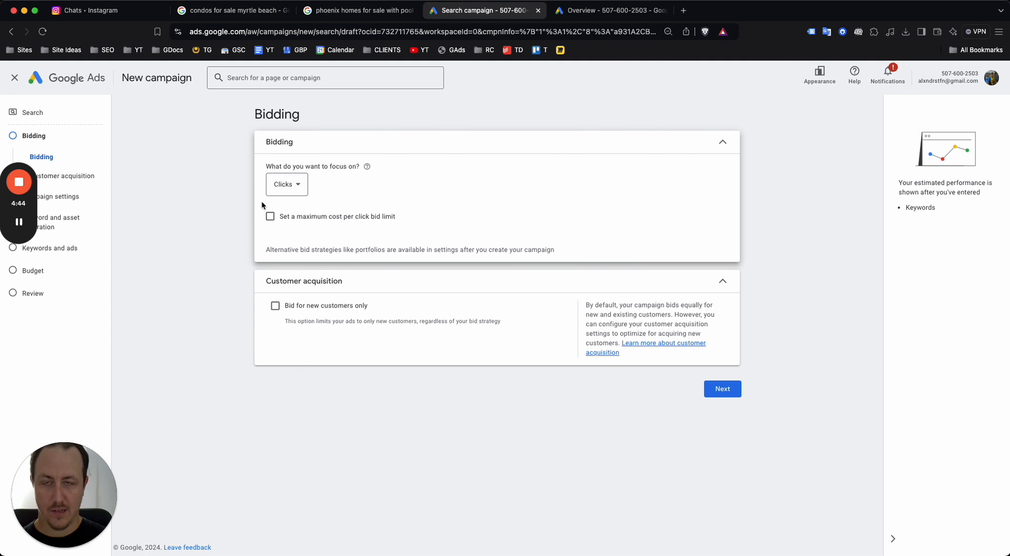
click(287, 185)
click(299, 277)
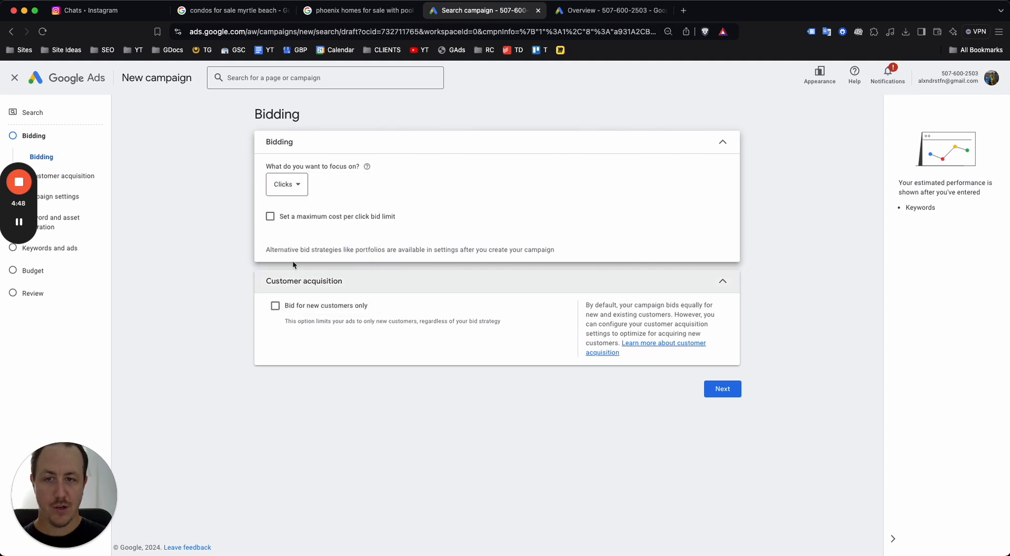
click(289, 187)
click(196, 265)
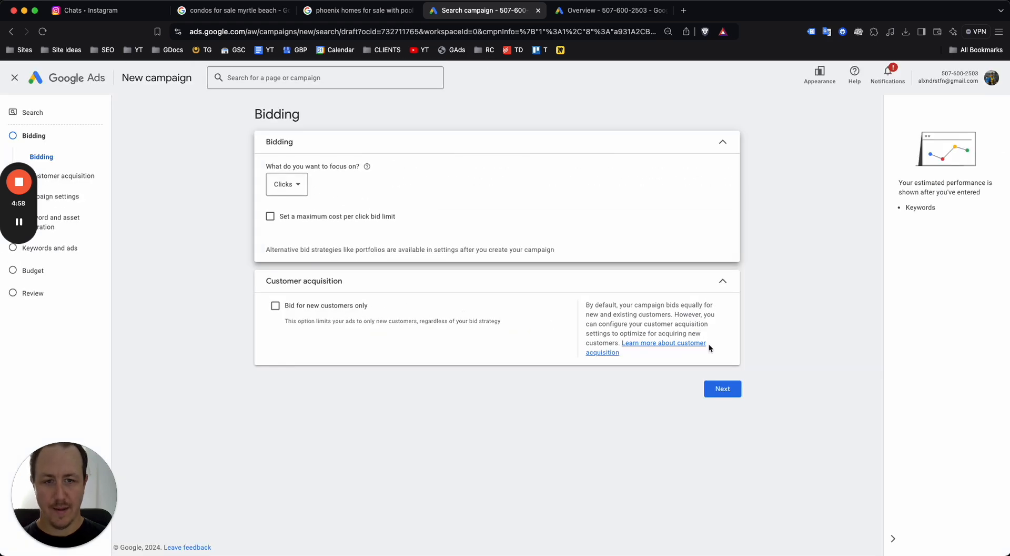
In Campaign settings, untick the Display Network
click(723, 387)
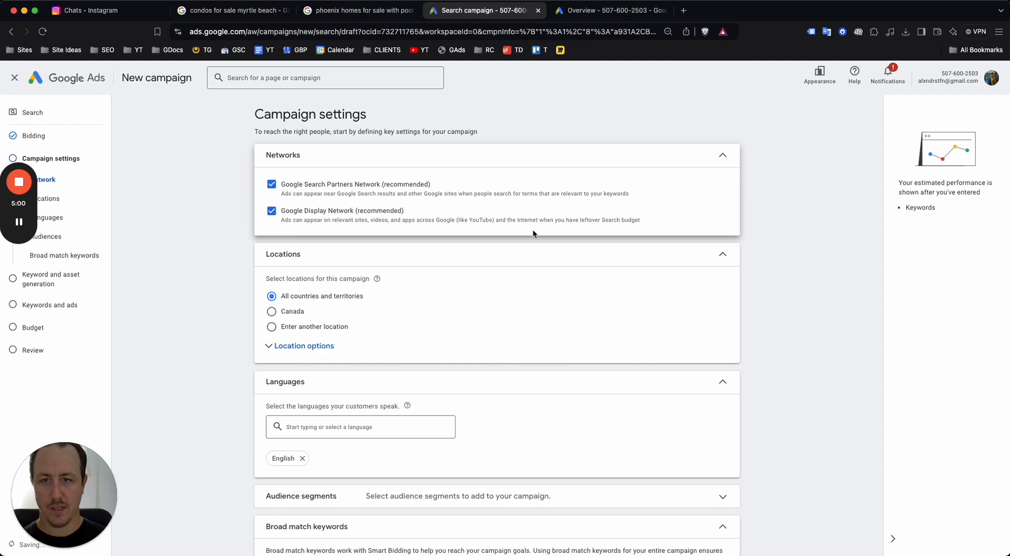
scroll(297, 208, up, 5)
scroll(299, 207, down, 1)
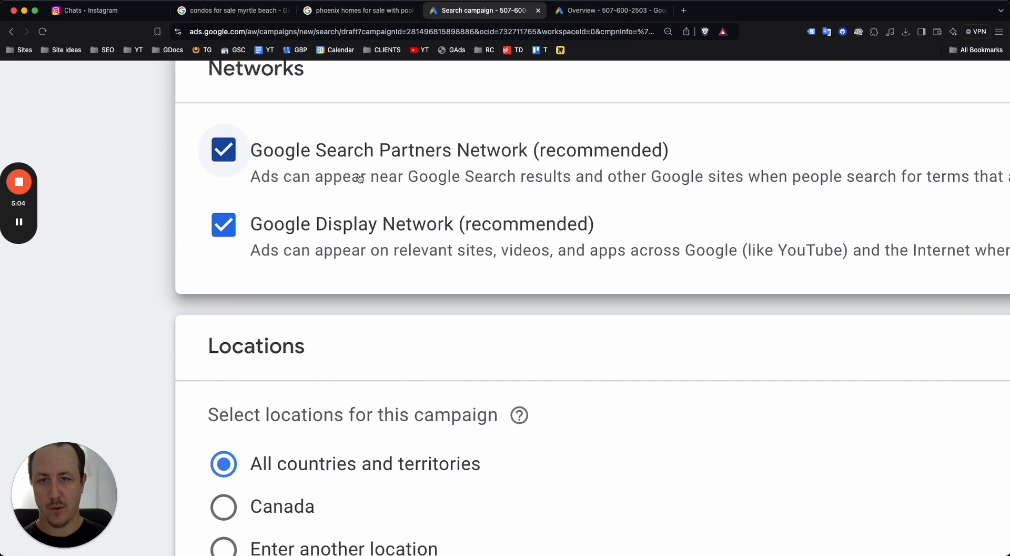
scroll(373, 226, down, 4)
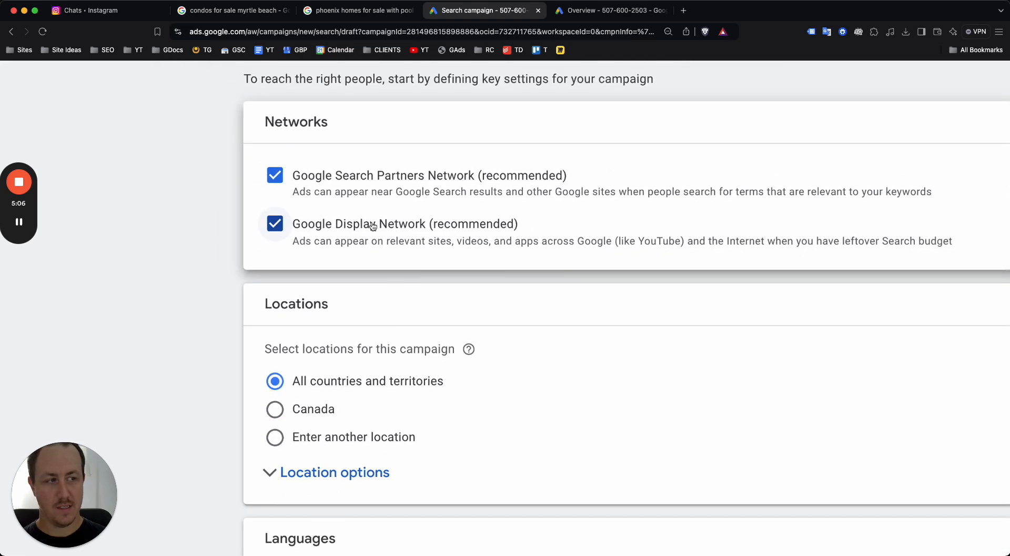
click(307, 231)
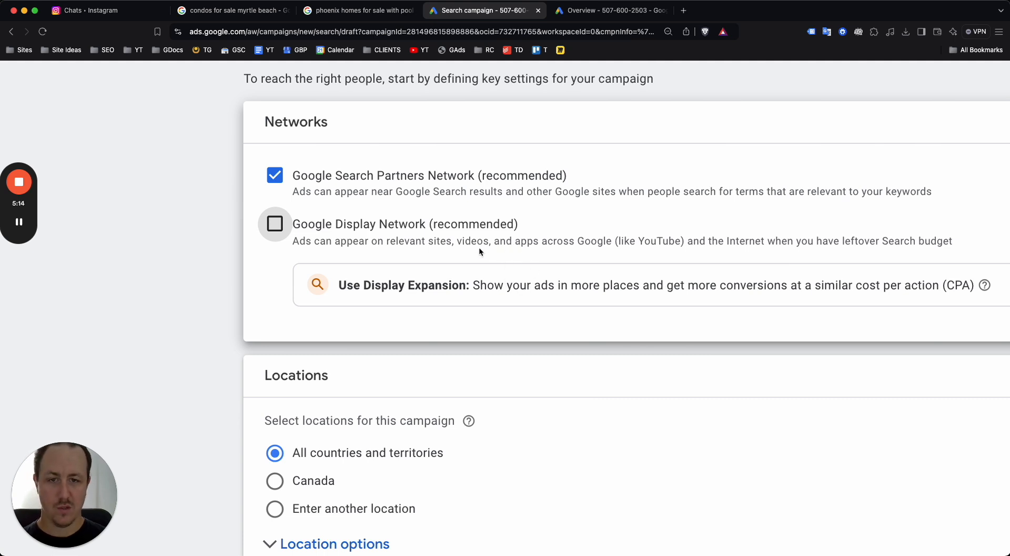
Hide the account-inactive warning and untick Google Search Partners Network
drag(801, 241, 956, 240)
scroll(906, 240, down, 5)
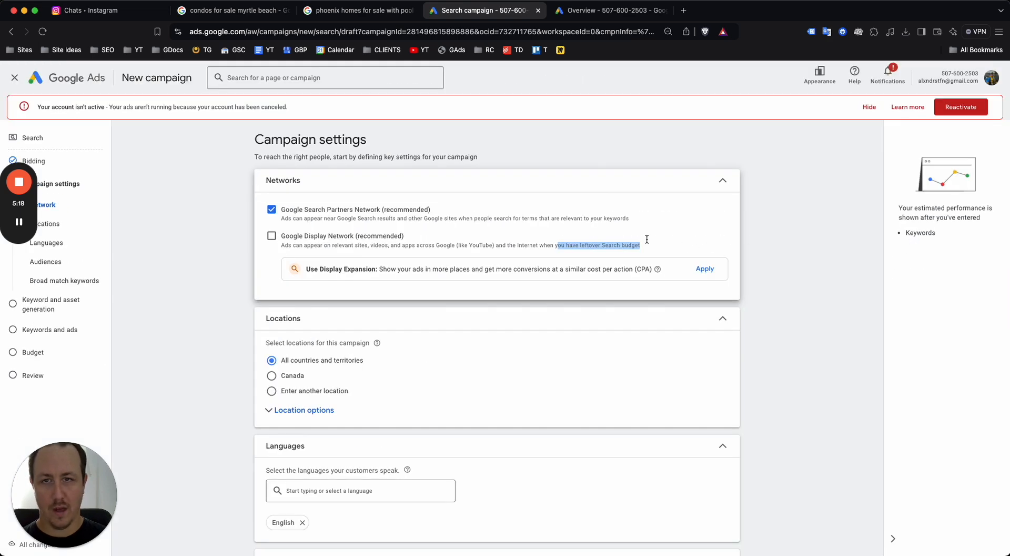
click(869, 106)
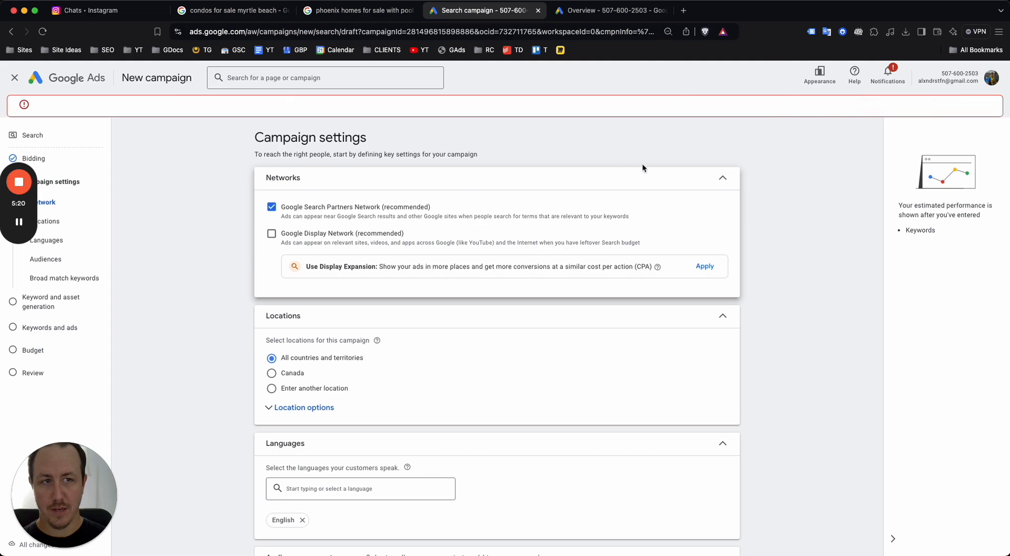
scroll(333, 213, up, 5)
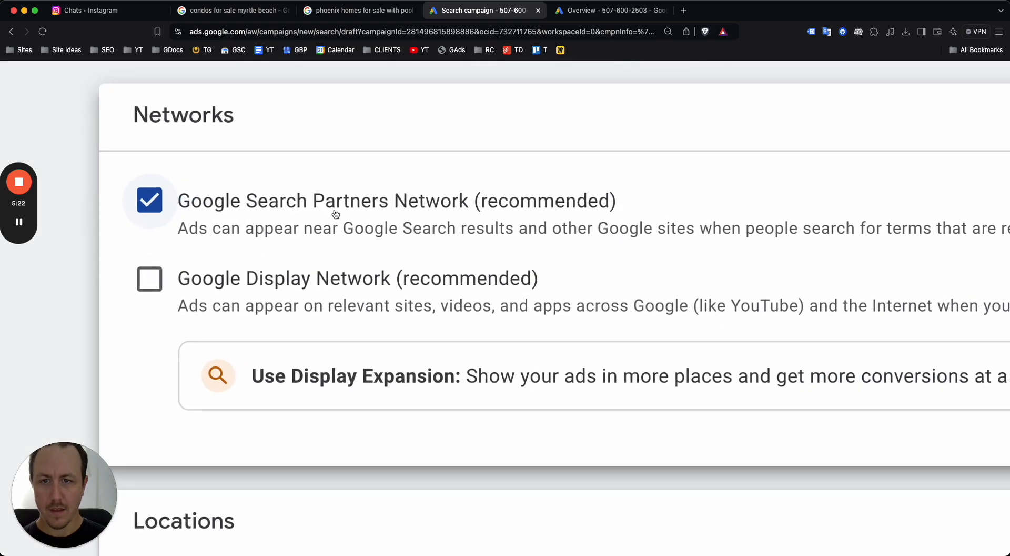
scroll(336, 213, down, 5)
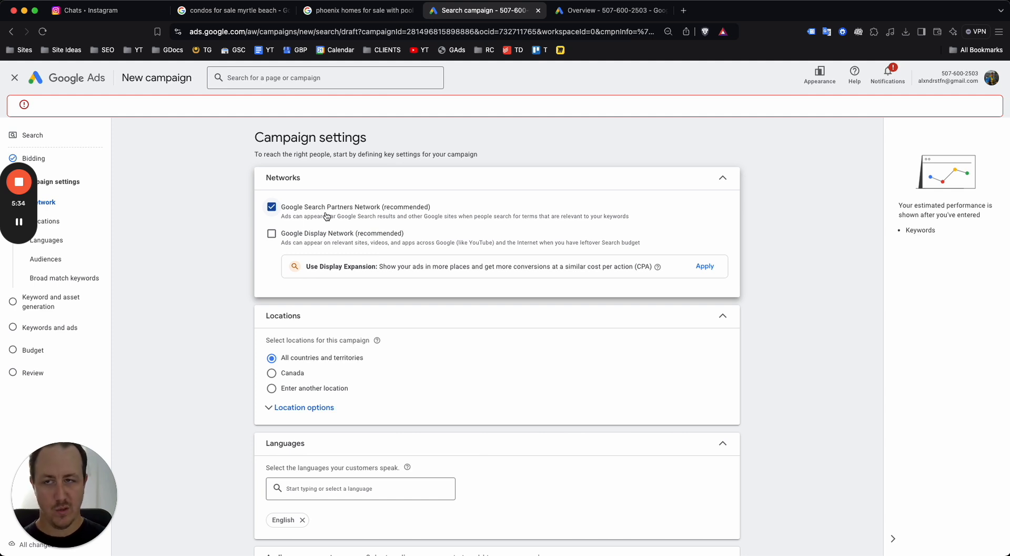
click(272, 184)
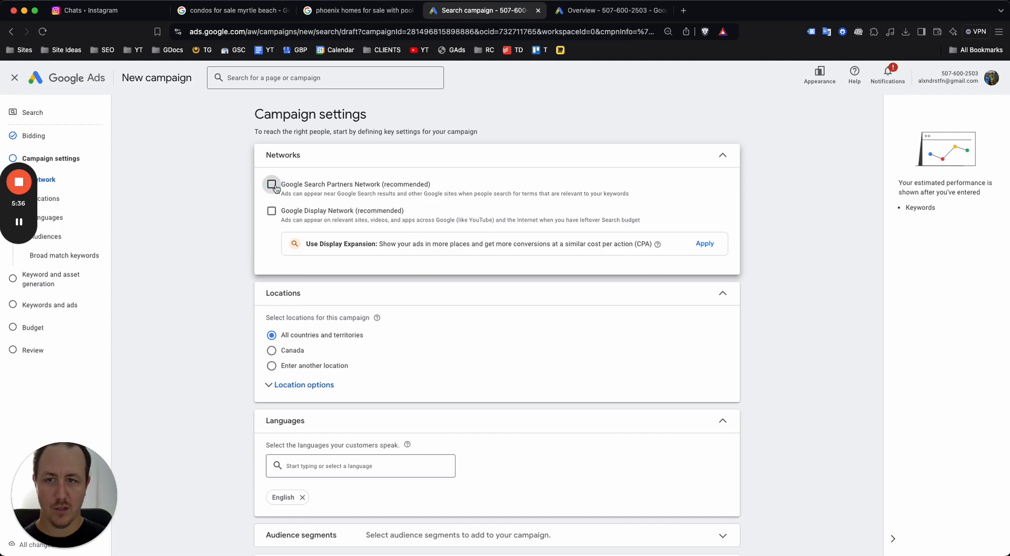
scroll(224, 255, down, 2)
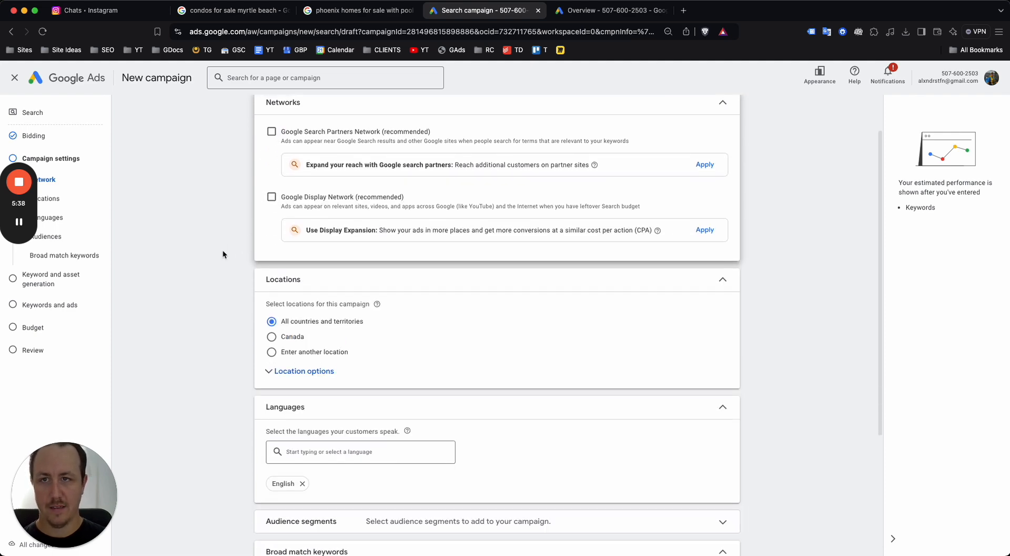
Compare Presence with Presence or interest, keep Presence or interest, and choose a specific location
click(271, 347)
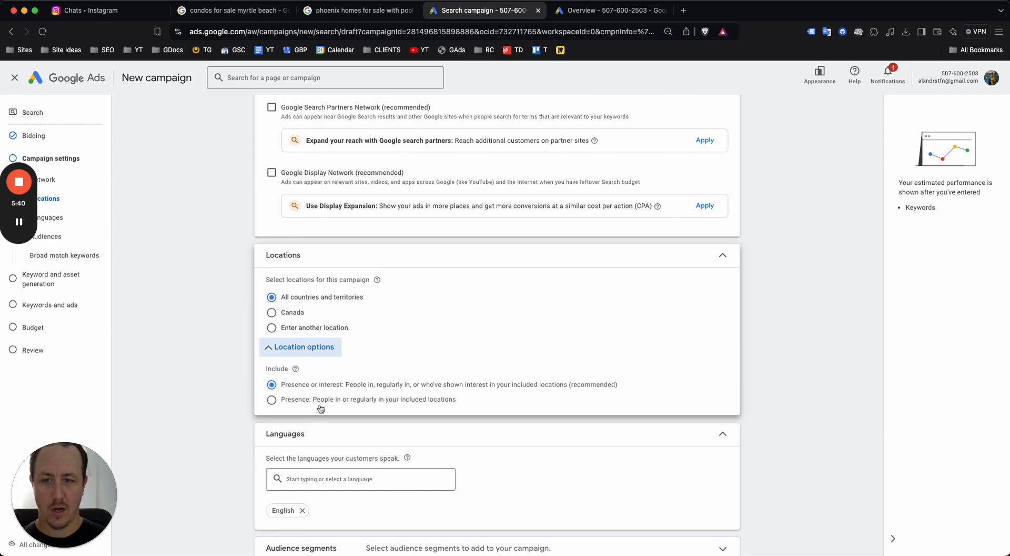
scroll(321, 408, up, 5)
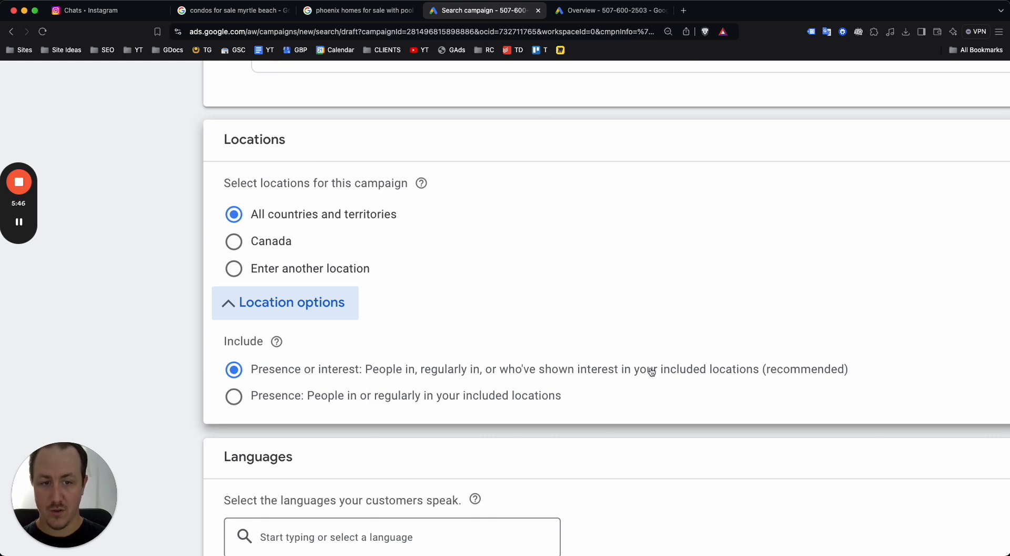
click(269, 397)
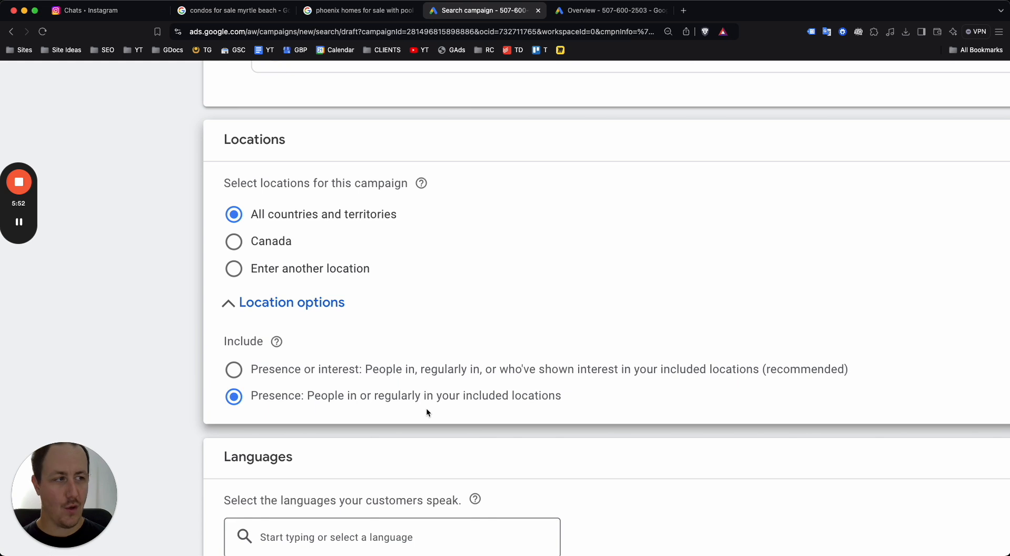
click(408, 374)
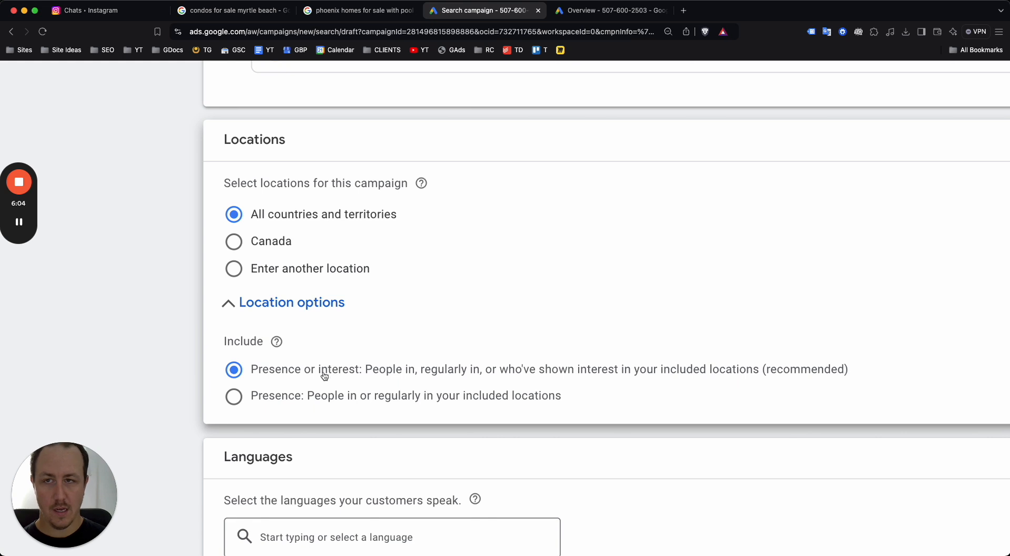
click(292, 393)
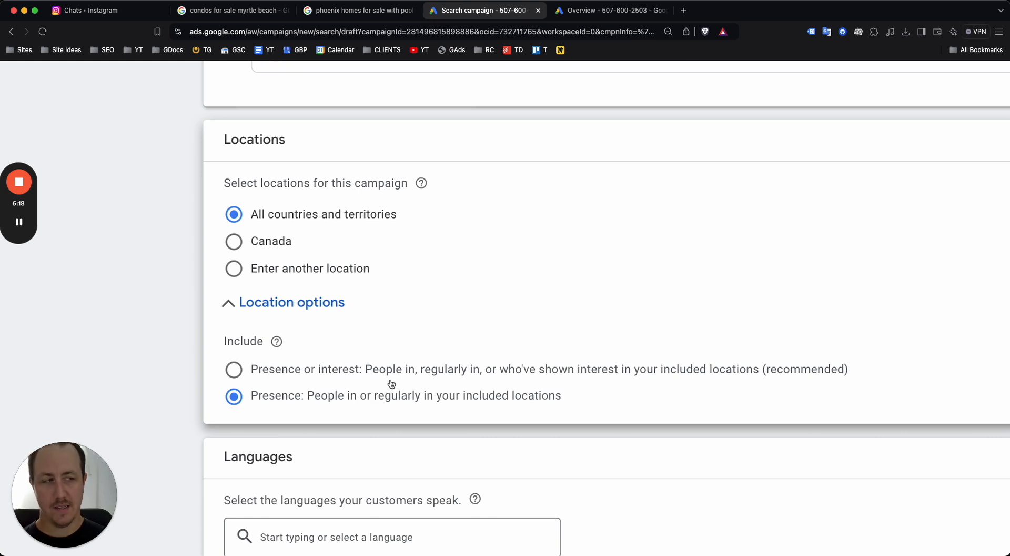
click(348, 380)
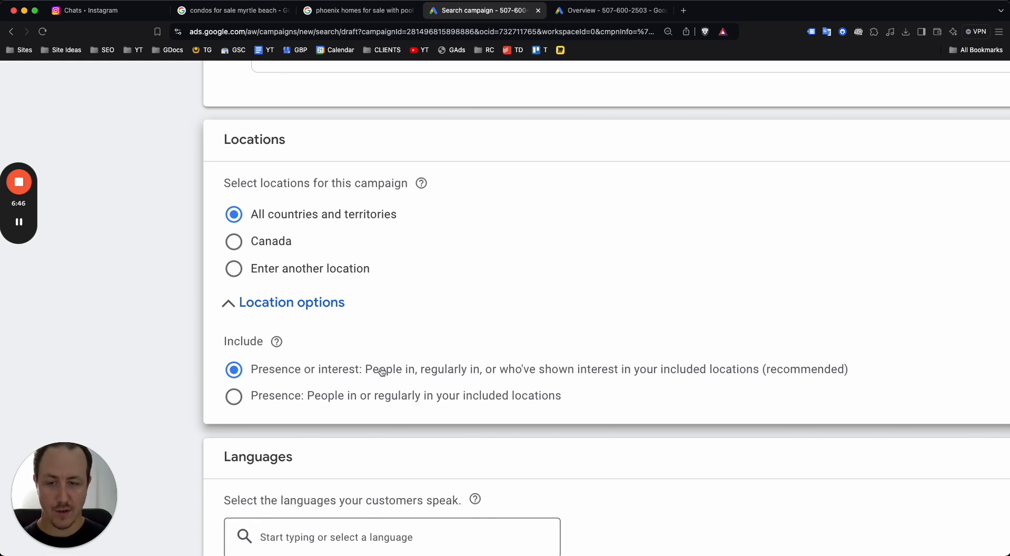
click(313, 397)
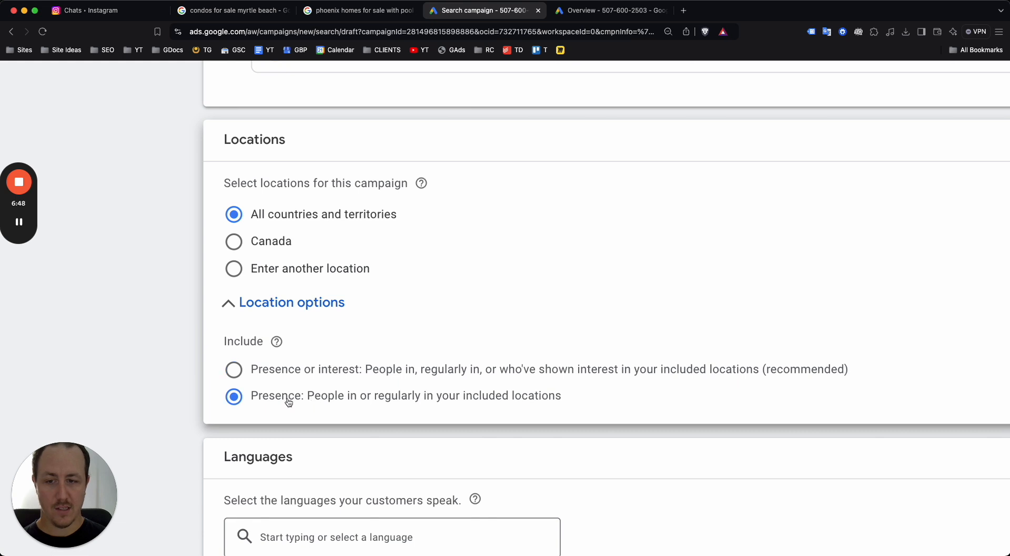
click(295, 375)
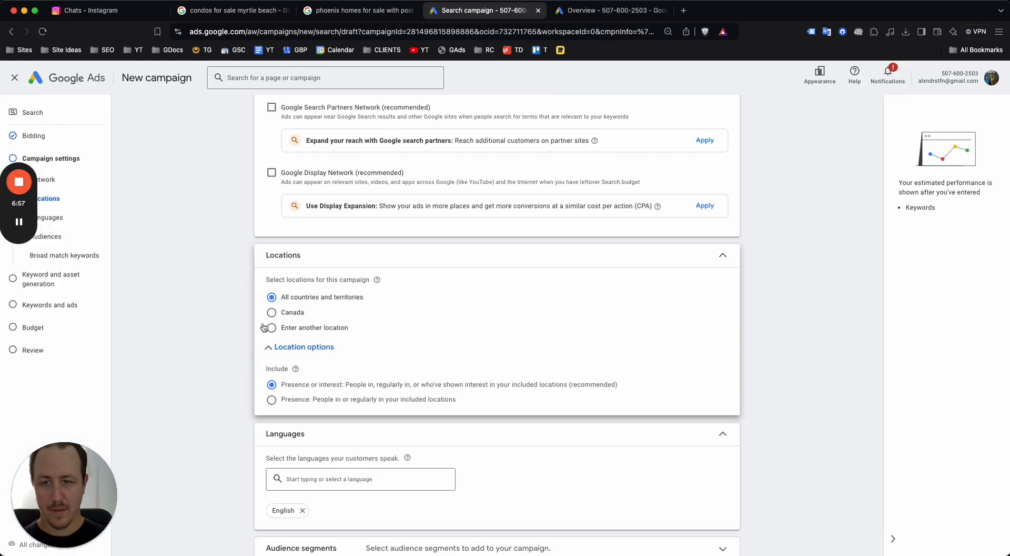
click(271, 328)
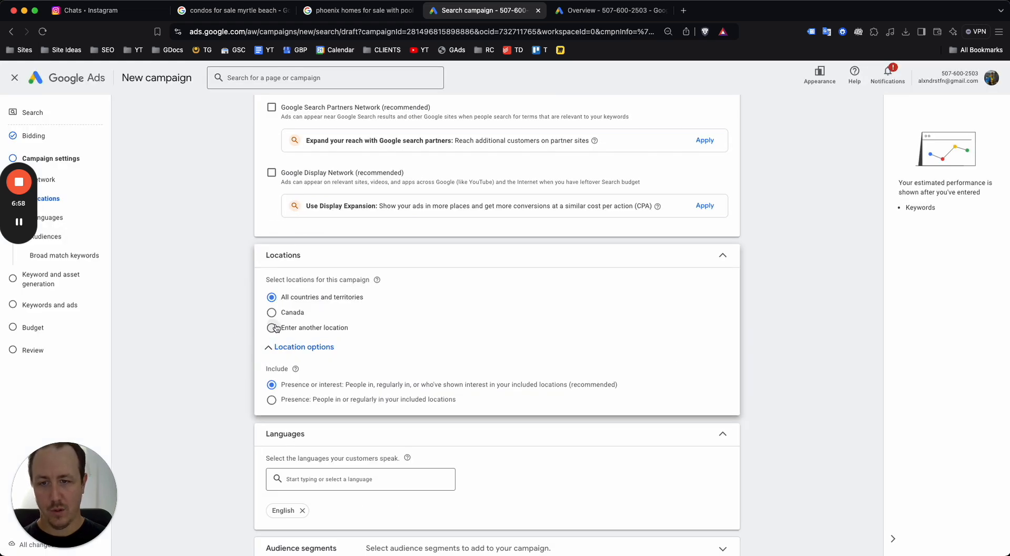
Add Myrtle Beach as a target location and open the advanced location search
click(353, 354)
text(Myrt)
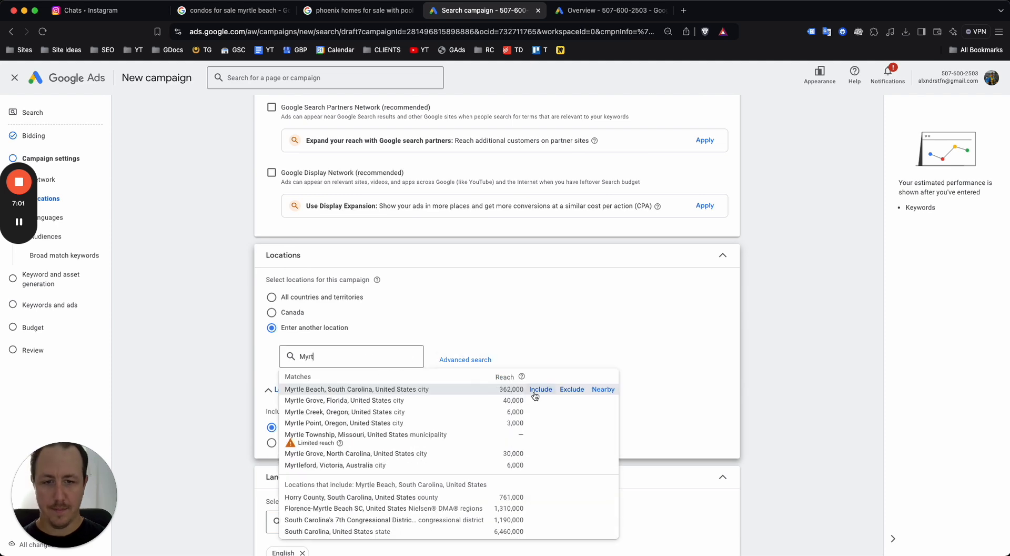
click(540, 390)
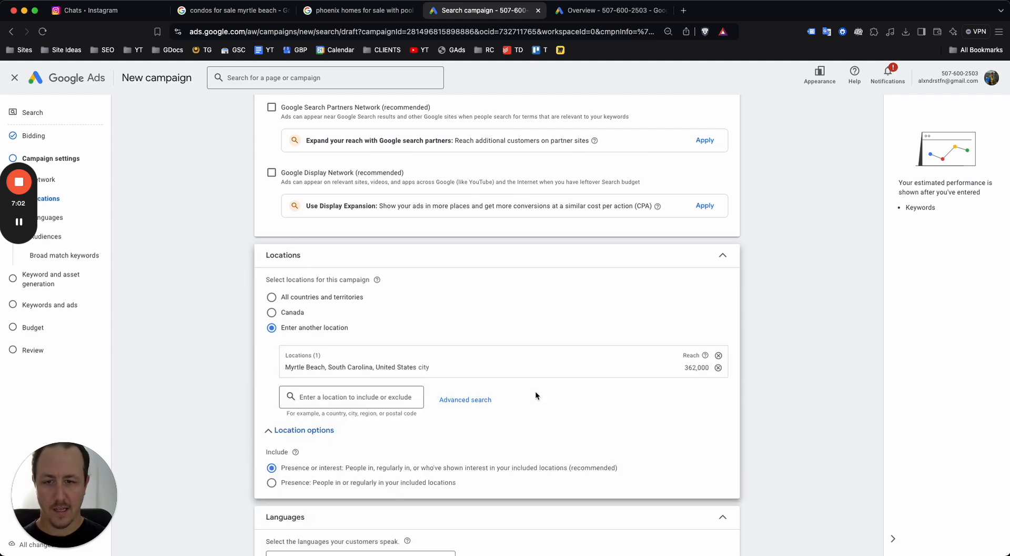
click(466, 400)
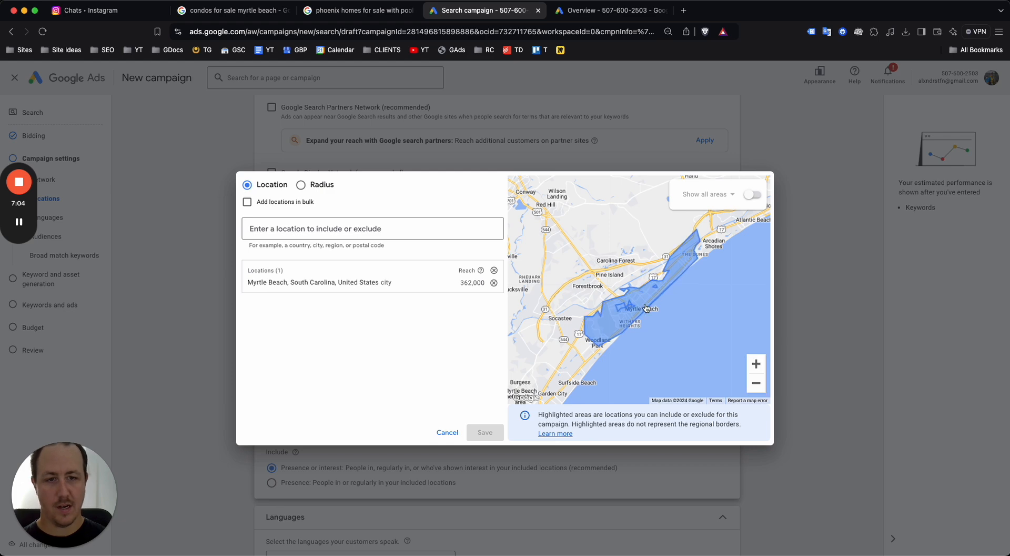
scroll(644, 310, up, 5)
scroll(643, 311, down, 3)
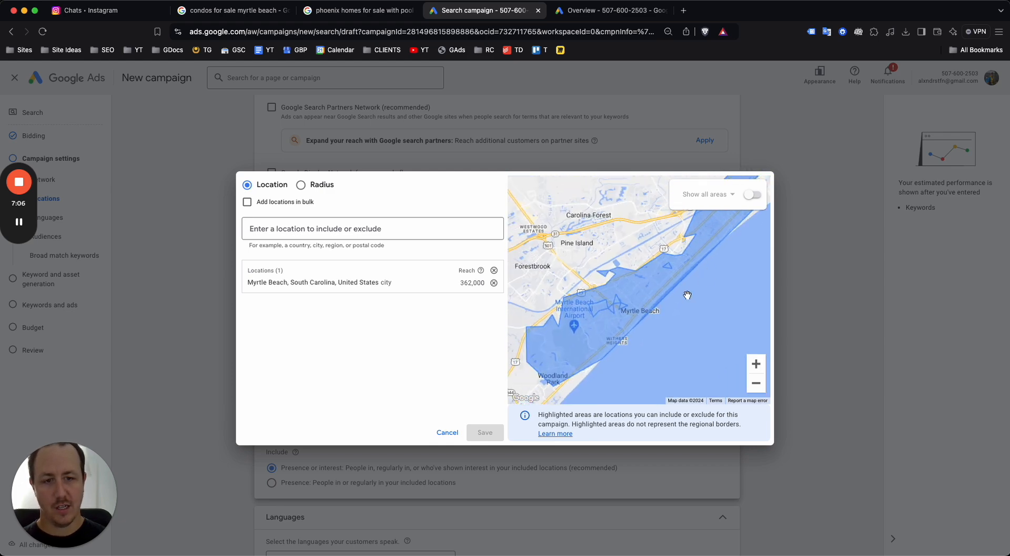
scroll(688, 295, down, 3)
scroll(688, 295, down, 1)
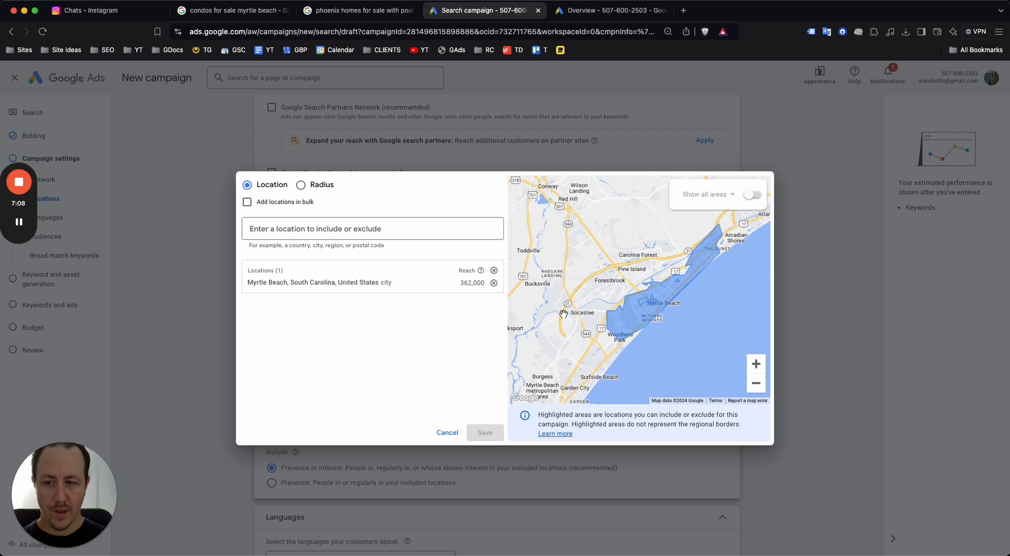
Target a 20 mi radius around Myrtle Beach, SC, USA, remove the city entry, and save
click(300, 185)
click(349, 235)
text(myrtl)
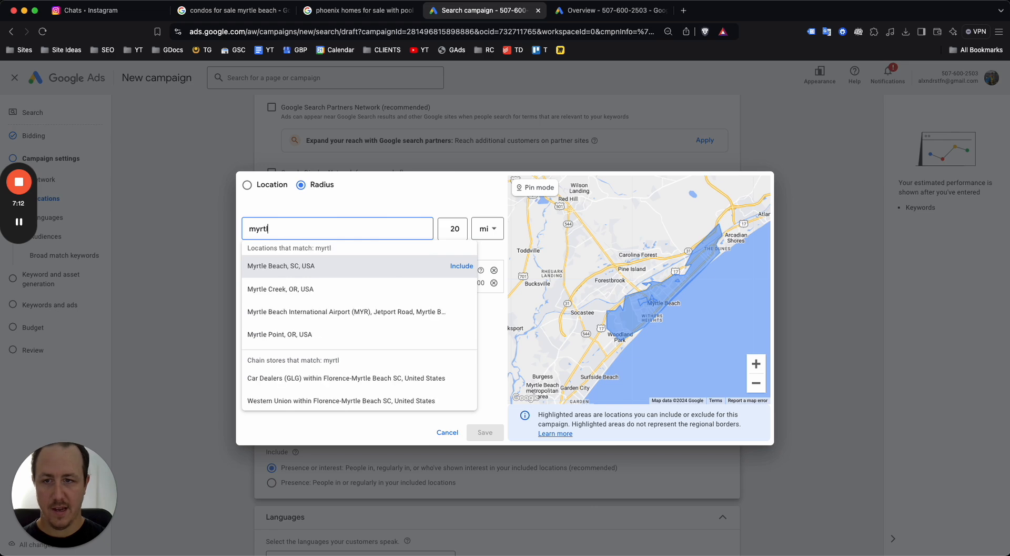
click(455, 265)
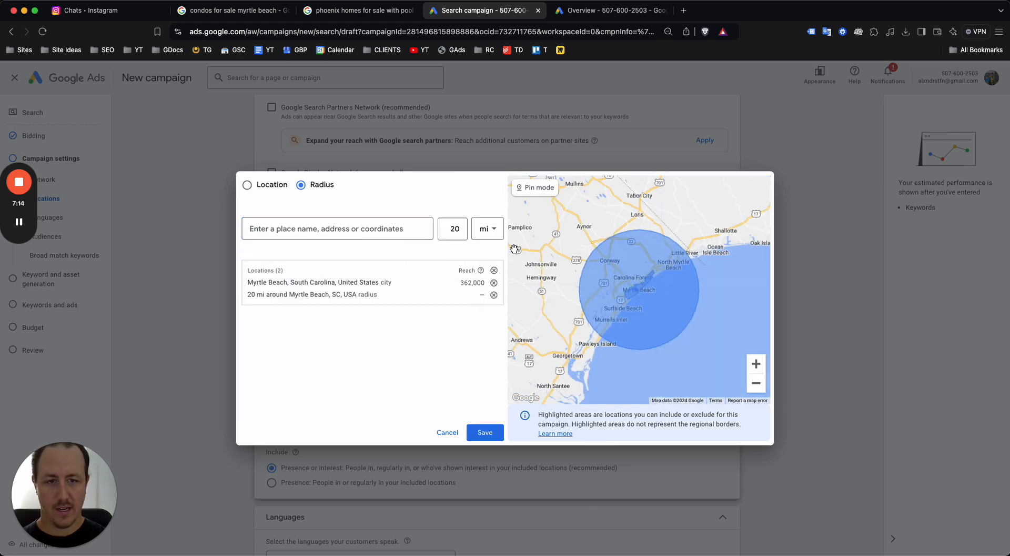
click(494, 283)
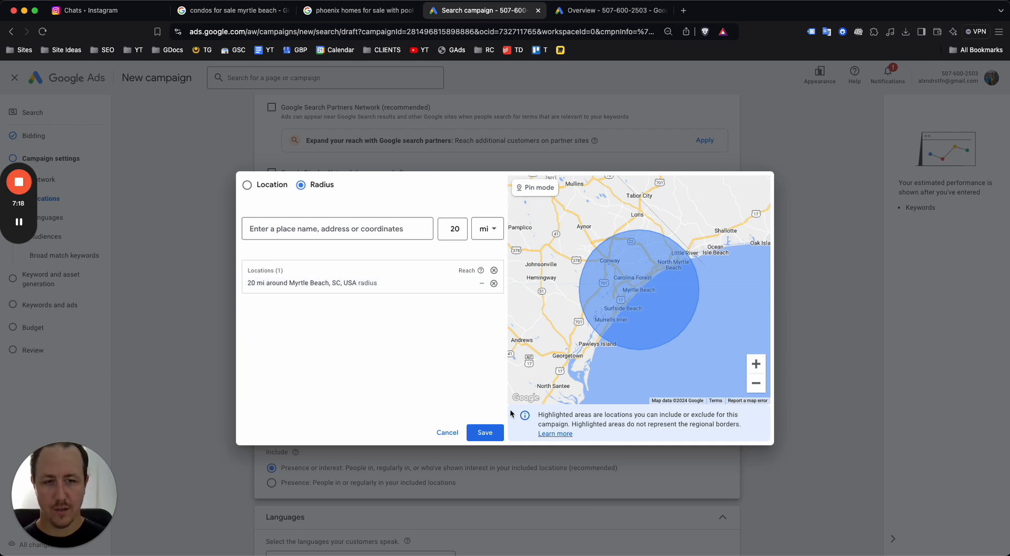
click(484, 430)
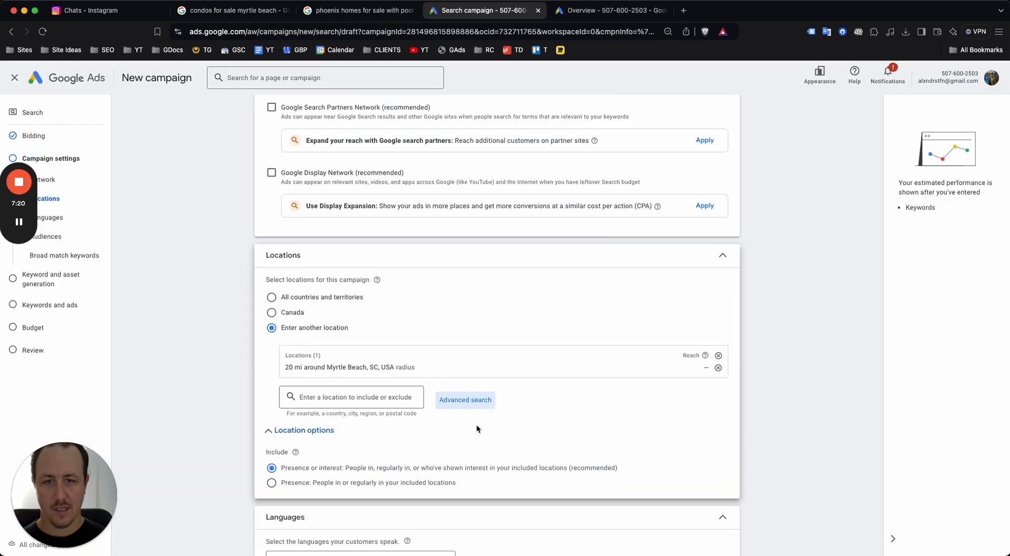
scroll(525, 346, down, 3)
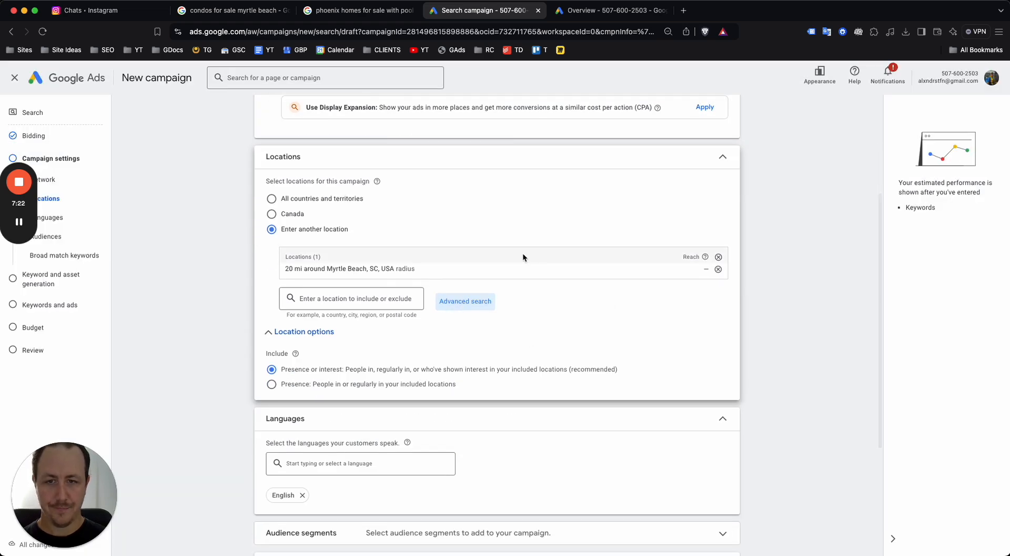
scroll(542, 295, down, 4)
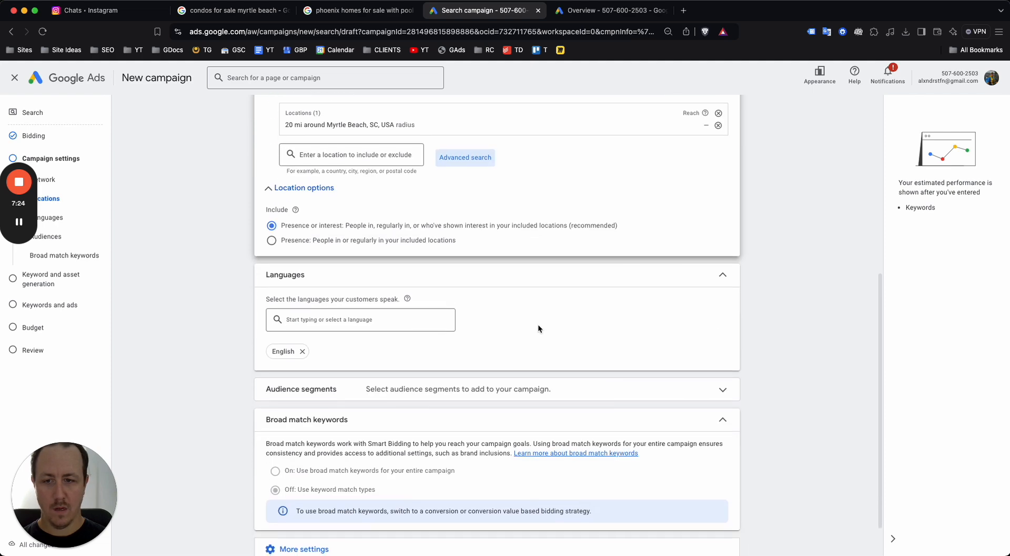
scroll(391, 308, down, 1)
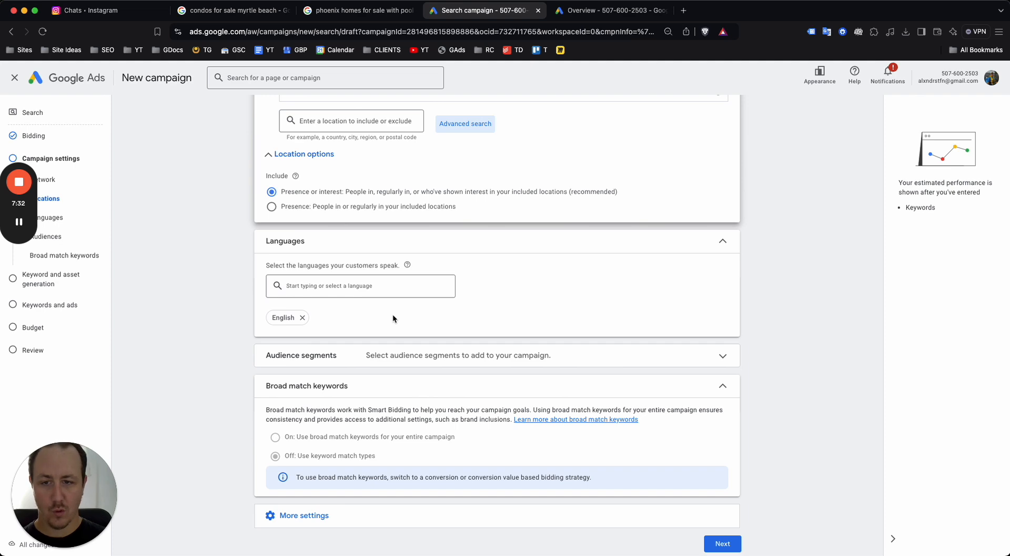
scroll(493, 306, down, 1)
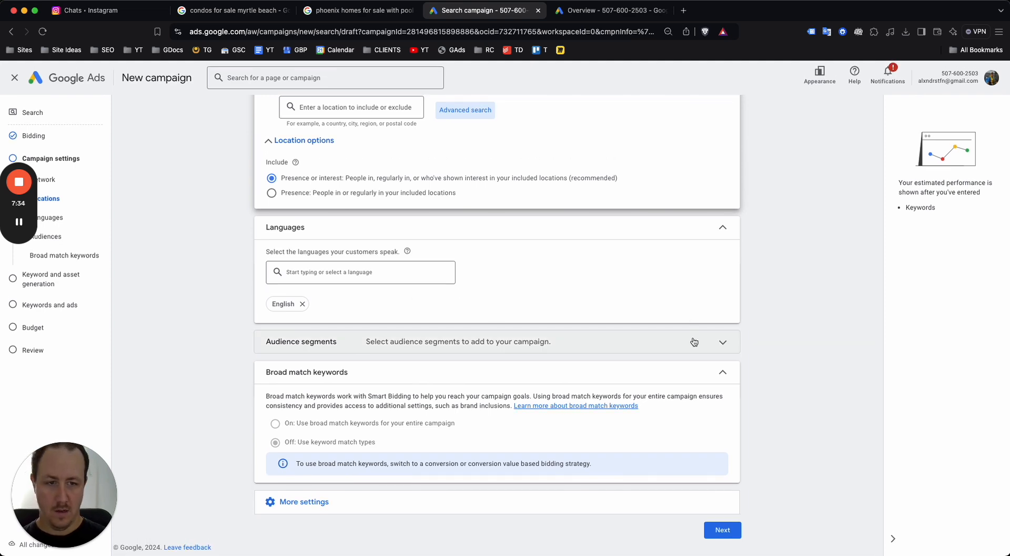
Observe the Moving & Relocation, Real Estate and Residential Properties in-market audiences, then scroll to More settings
click(457, 336)
scroll(382, 333, down, 3)
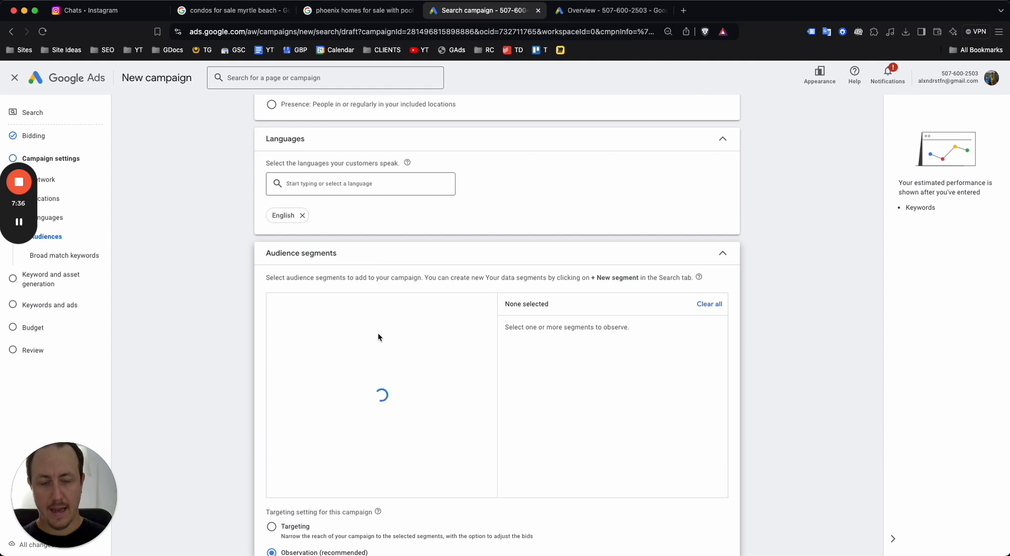
scroll(415, 329, down, 1)
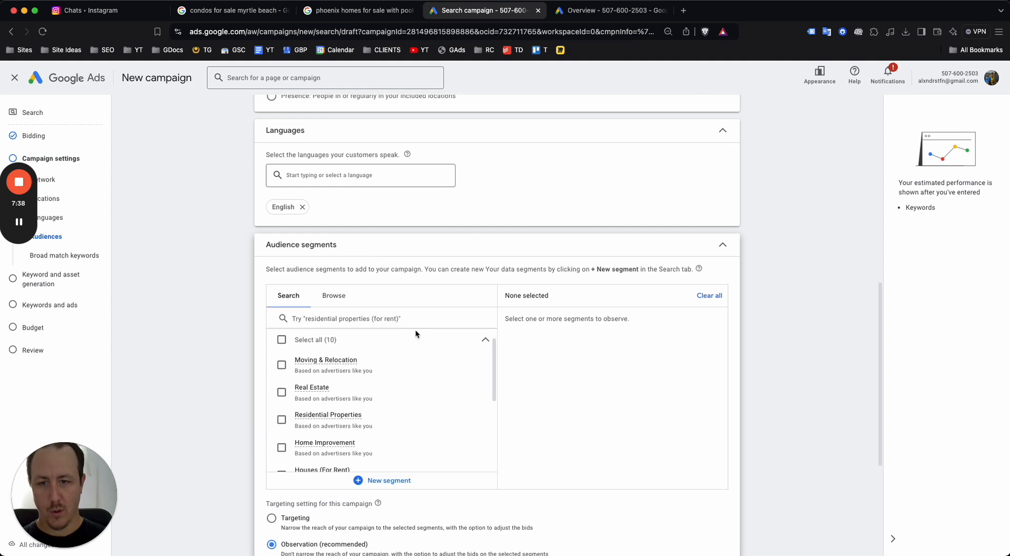
scroll(326, 358, down, 1)
click(282, 351)
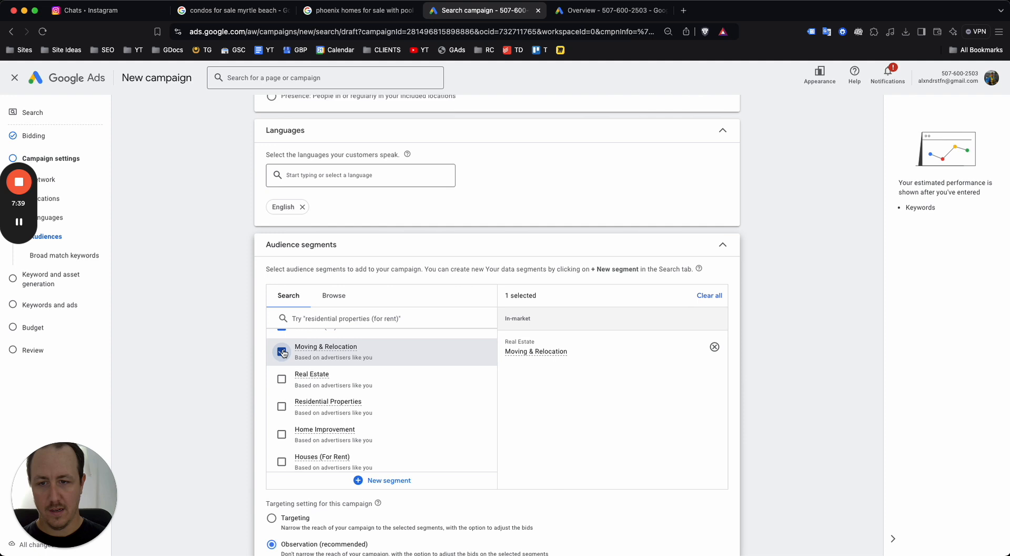
click(282, 379)
scroll(282, 381, down, 1)
click(281, 389)
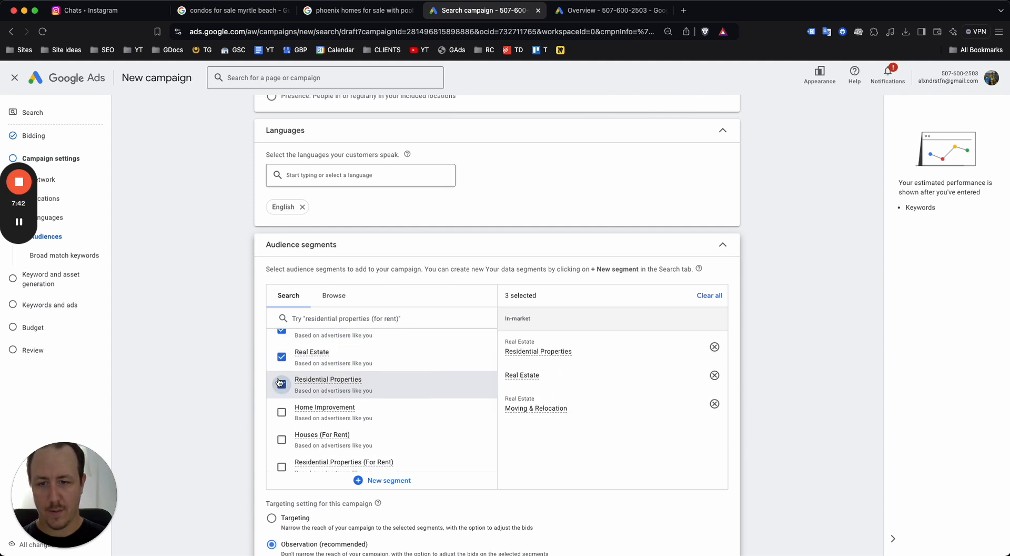
scroll(282, 400, down, 2)
scroll(282, 415, down, 4)
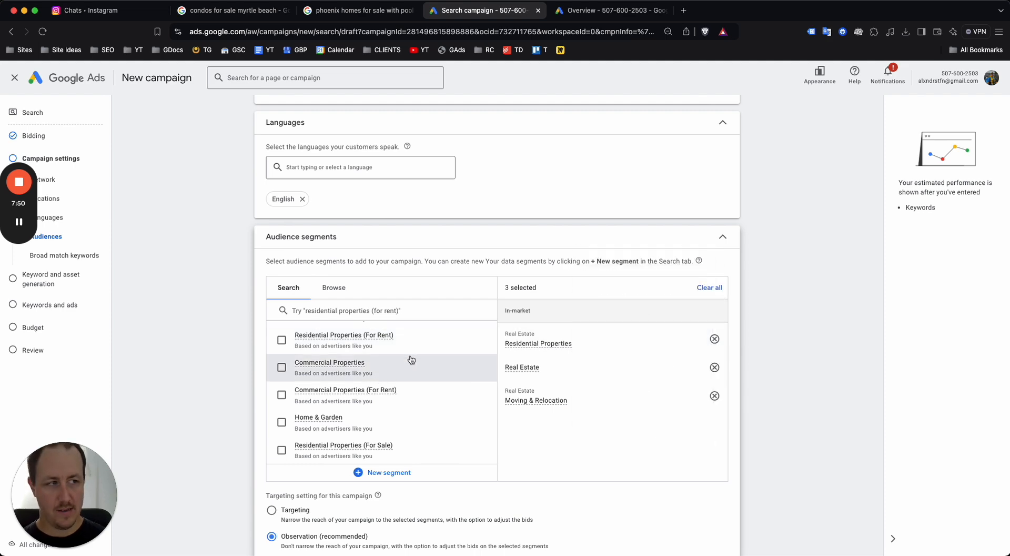
scroll(410, 357, down, 3)
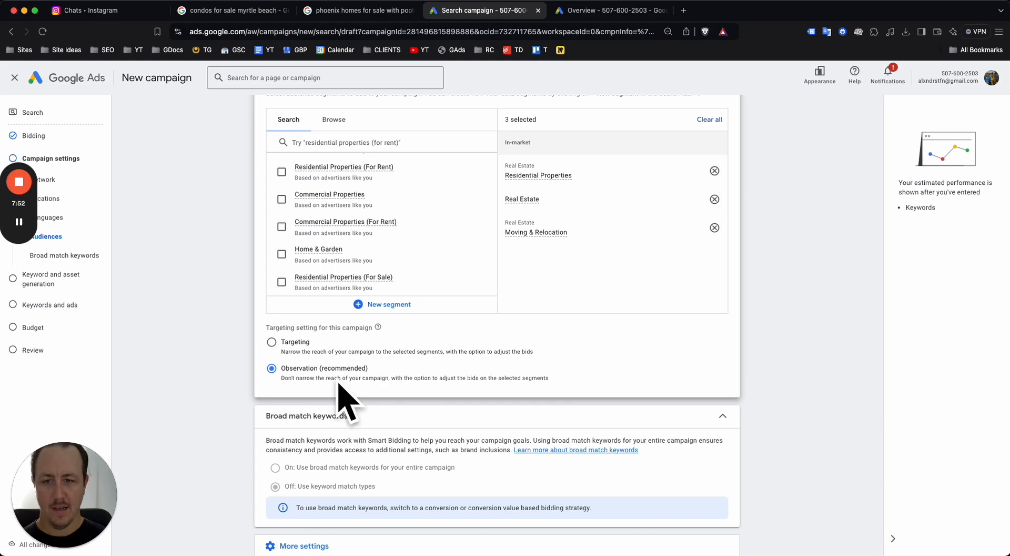
scroll(323, 380, up, 2)
scroll(323, 380, up, 1)
scroll(323, 380, down, 3)
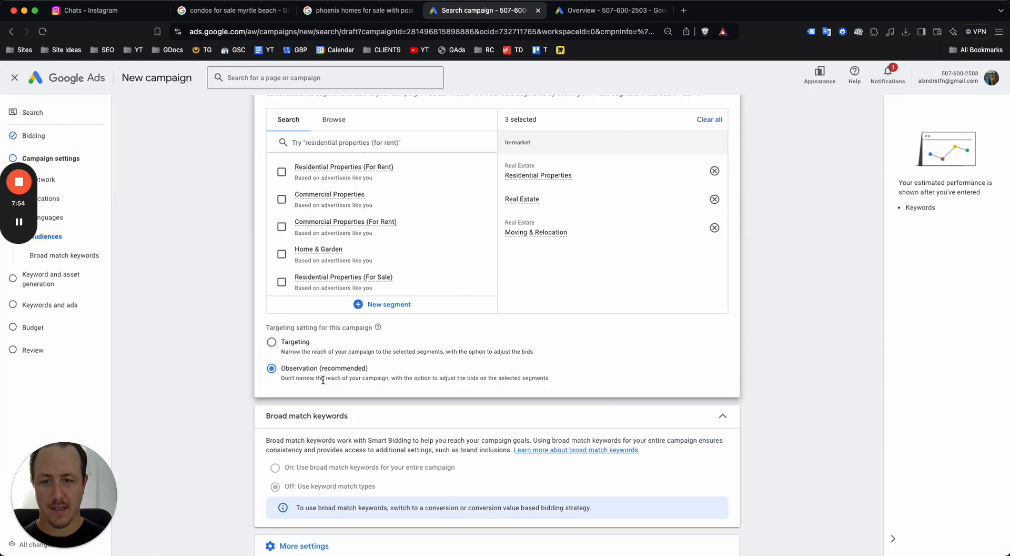
scroll(316, 378, up, 3)
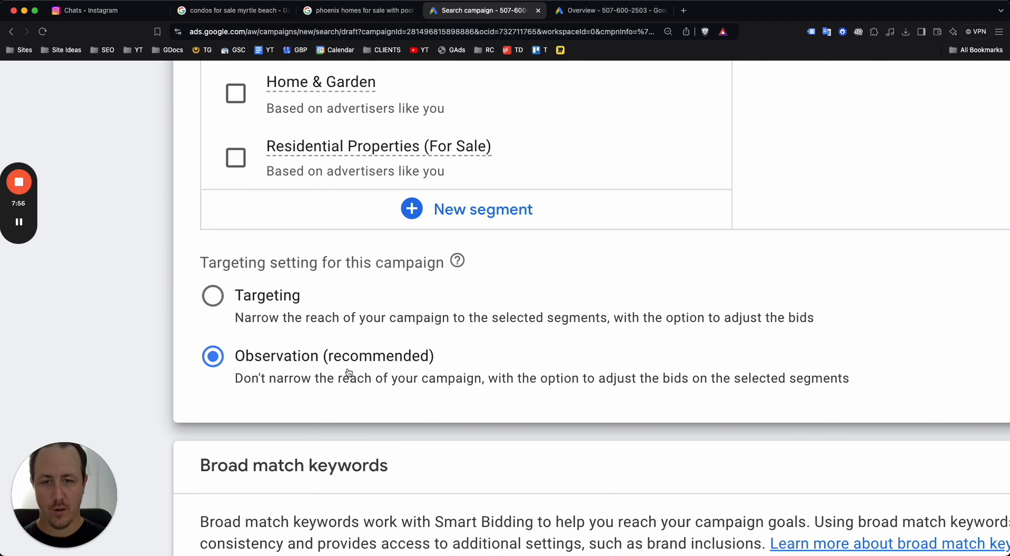
scroll(349, 371, down, 3)
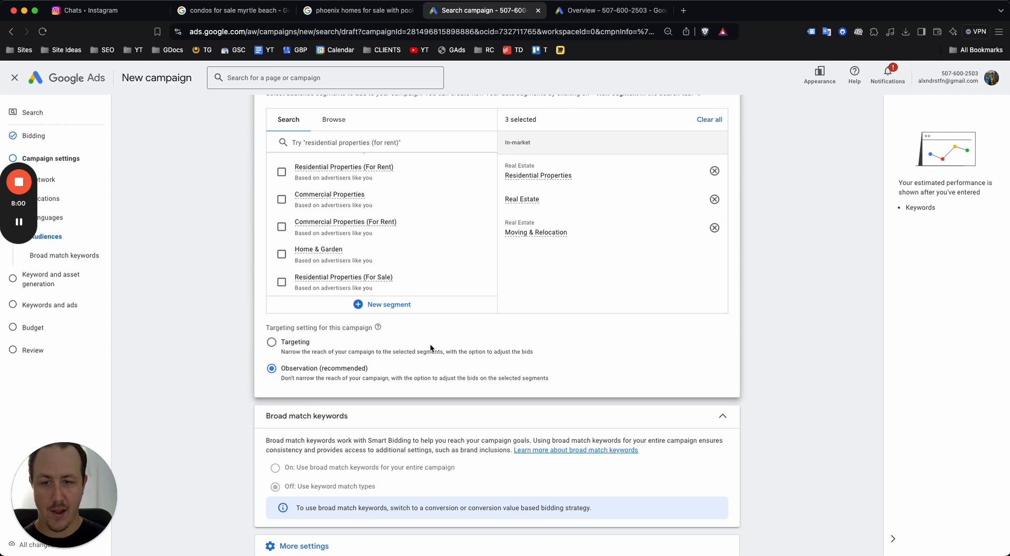
scroll(450, 340, down, 2)
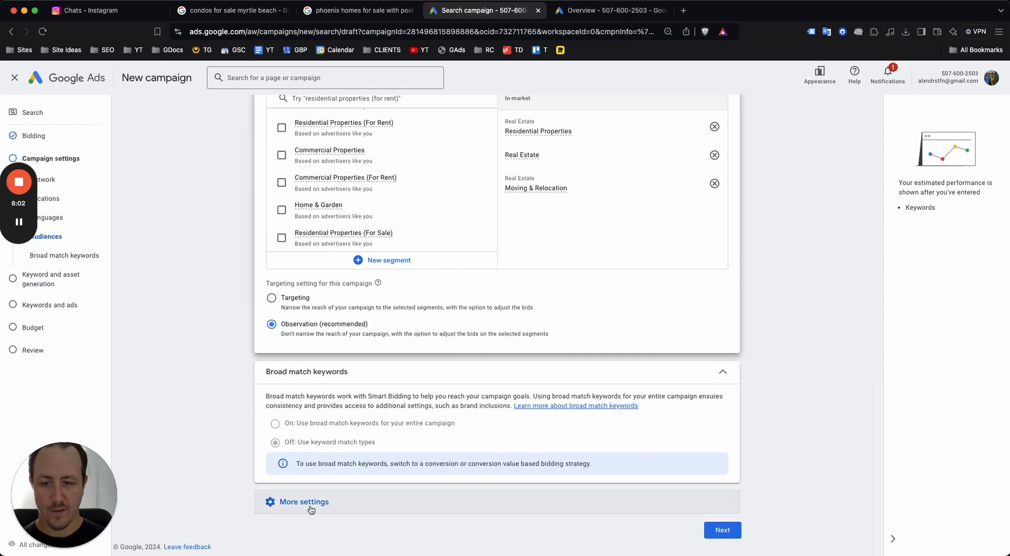
Under More settings, set Ad rotation to 'Do not optimize: Rotate ads indefinitely'
click(310, 505)
scroll(412, 421, down, 4)
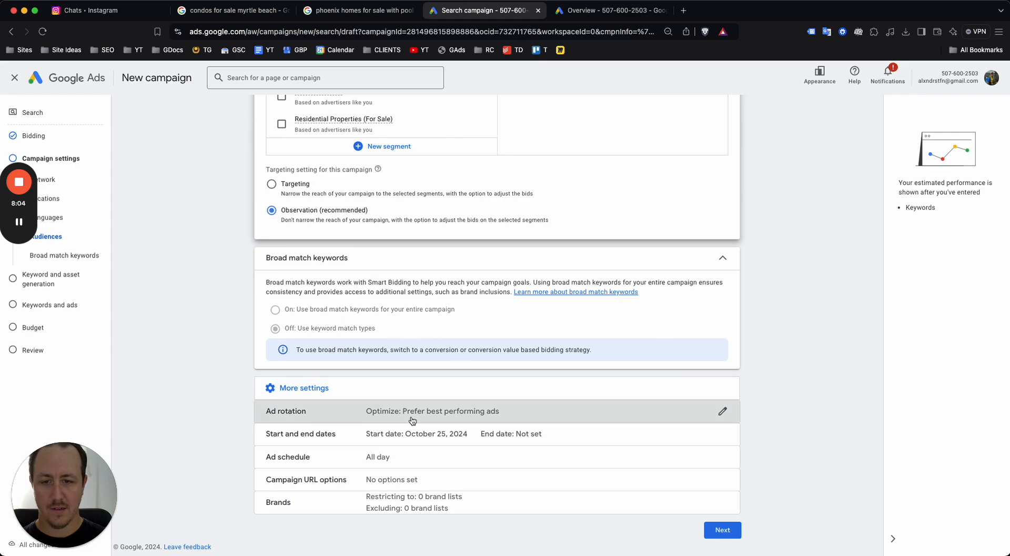
click(412, 421)
scroll(394, 367, down, 3)
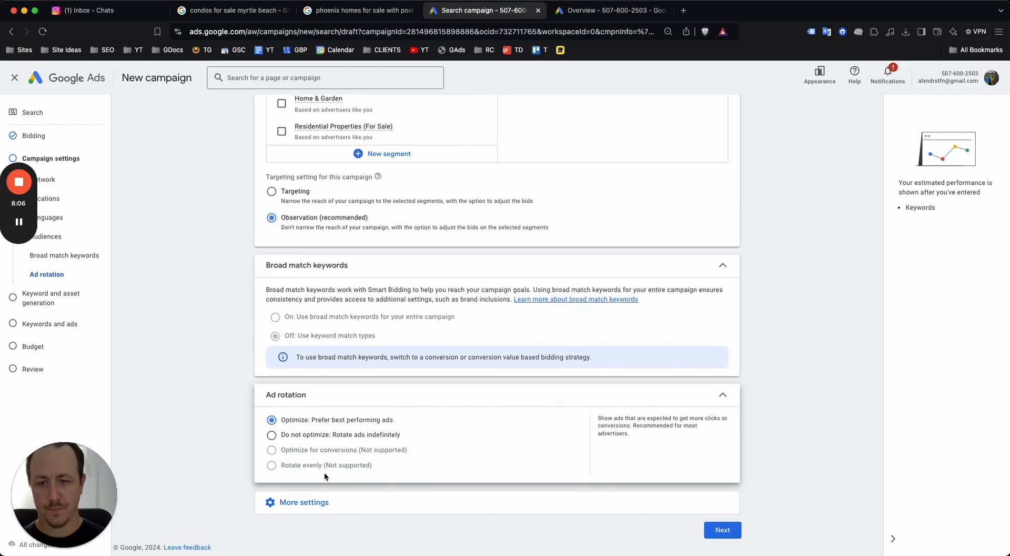
scroll(324, 473, up, 5)
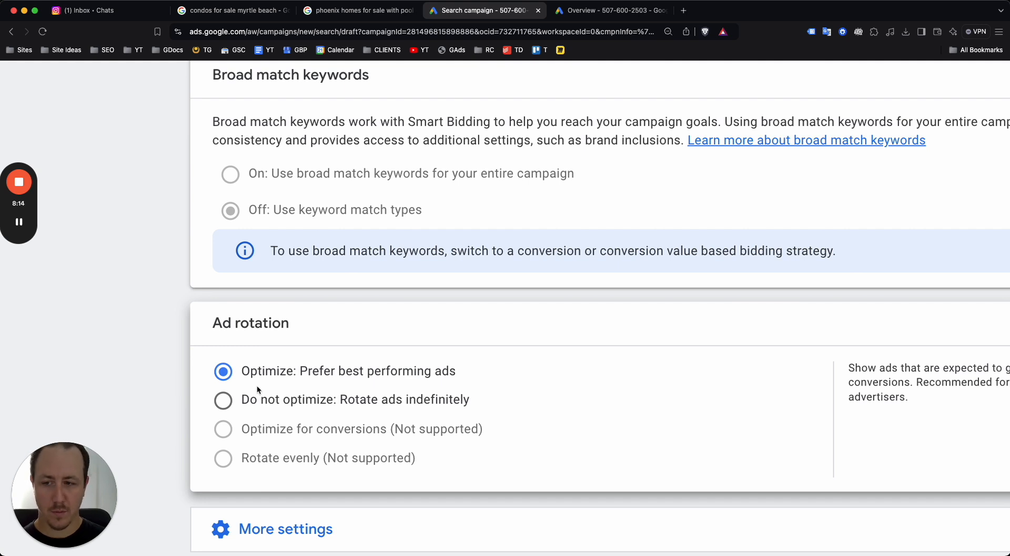
click(269, 398)
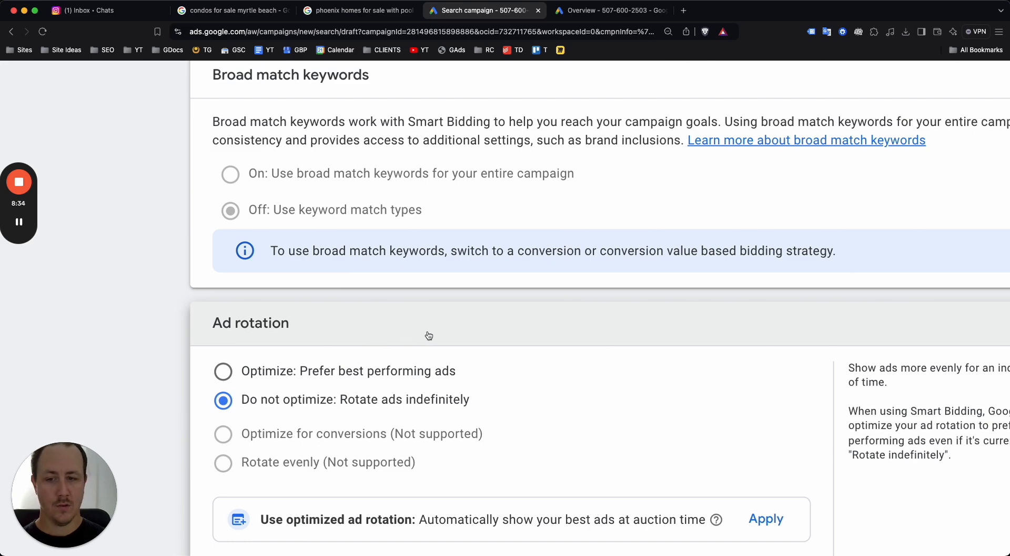
scroll(429, 335, down, 5)
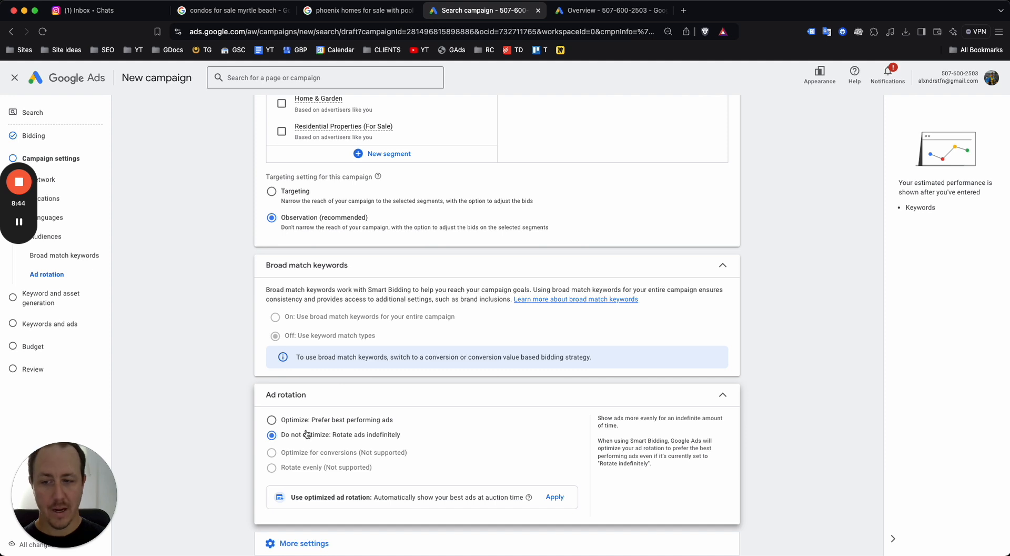
scroll(341, 430, down, 2)
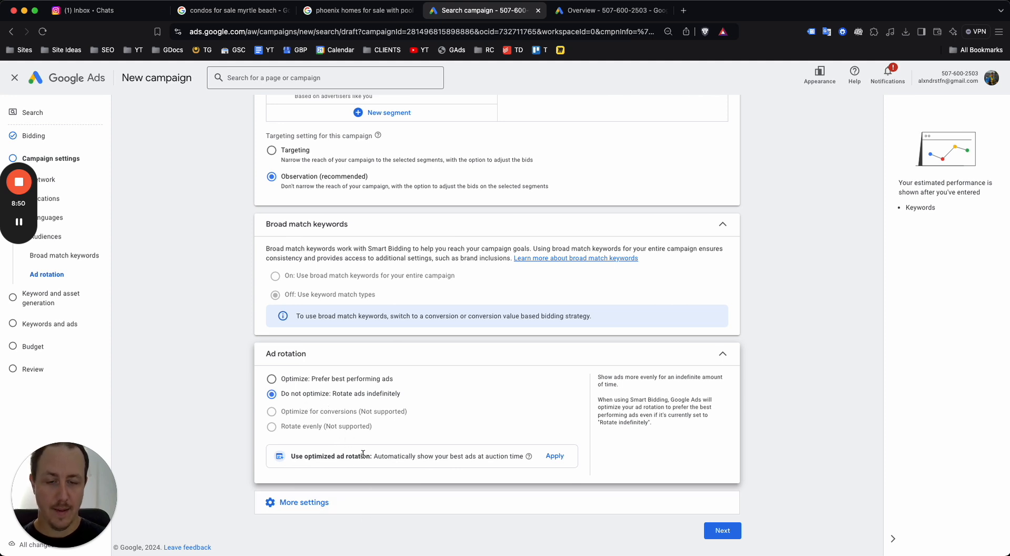
click(352, 492)
scroll(337, 434, down, 3)
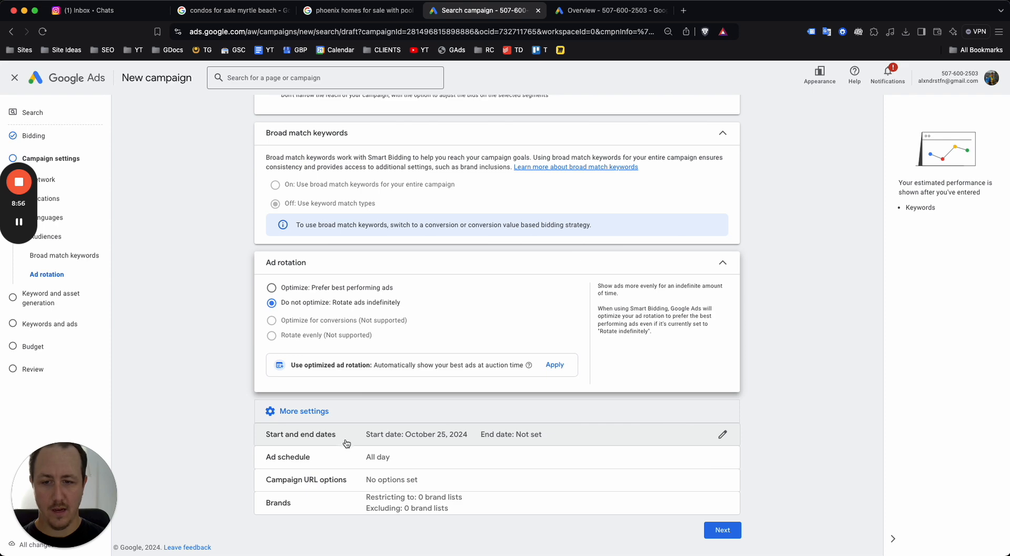
Schedule ads for Mondays - Fridays, 09:00 to 17:00
click(343, 457)
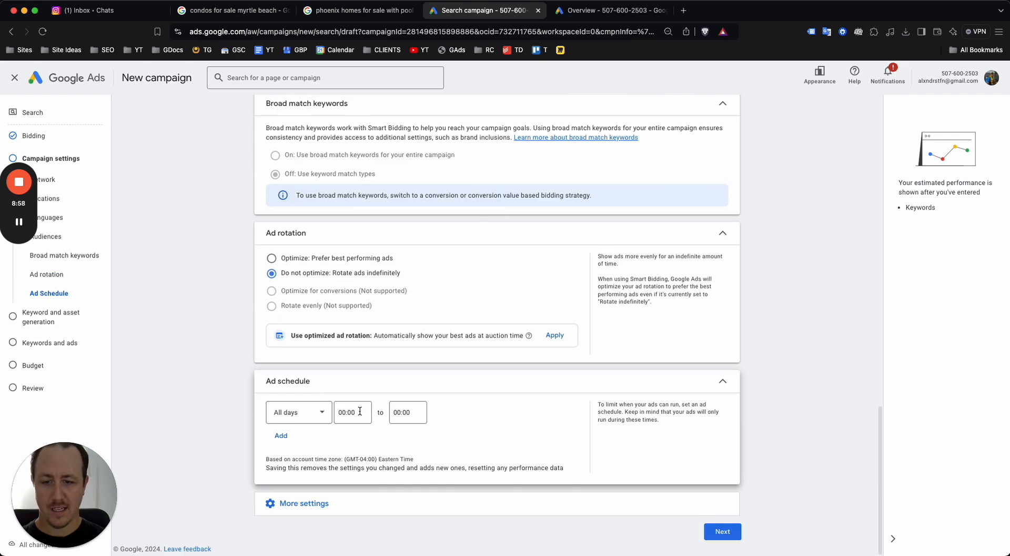
click(343, 410)
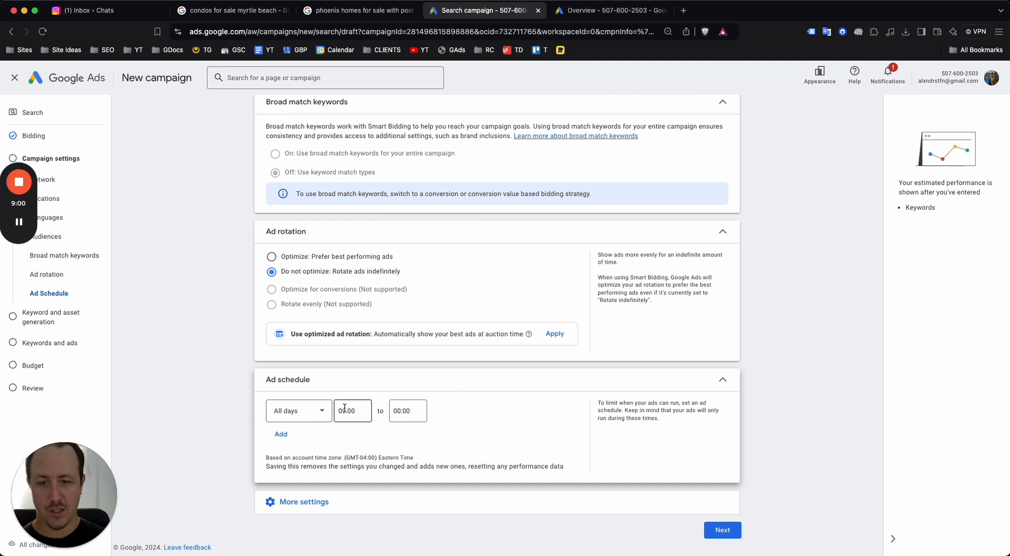
scroll(362, 316, down, 5)
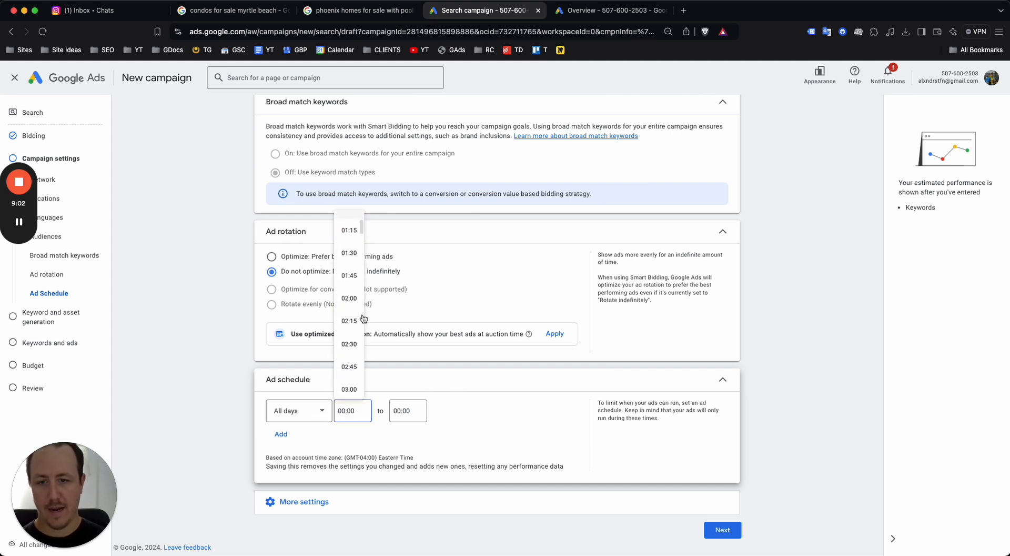
scroll(362, 313, down, 5)
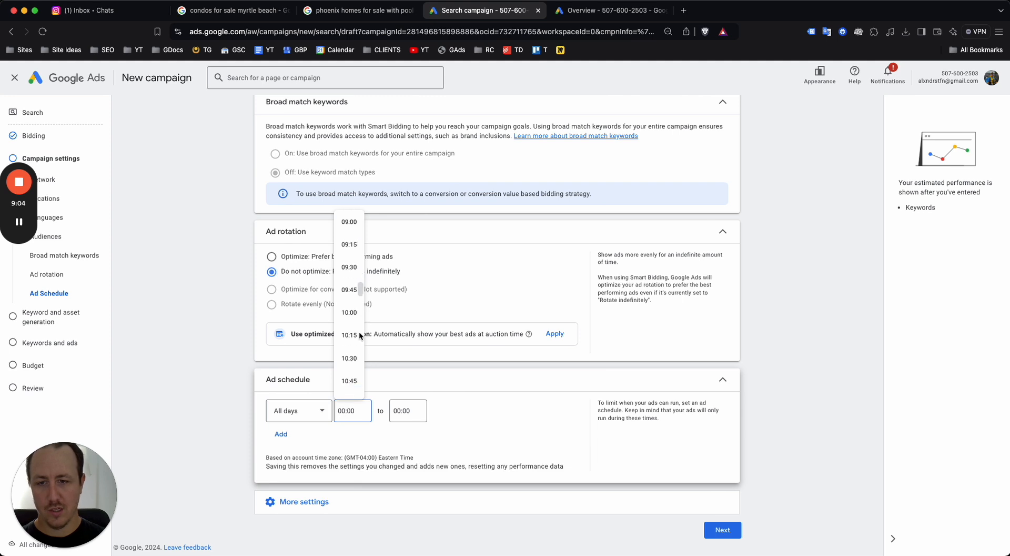
click(350, 282)
click(401, 410)
scroll(407, 372, up, 2)
scroll(407, 372, down, 10)
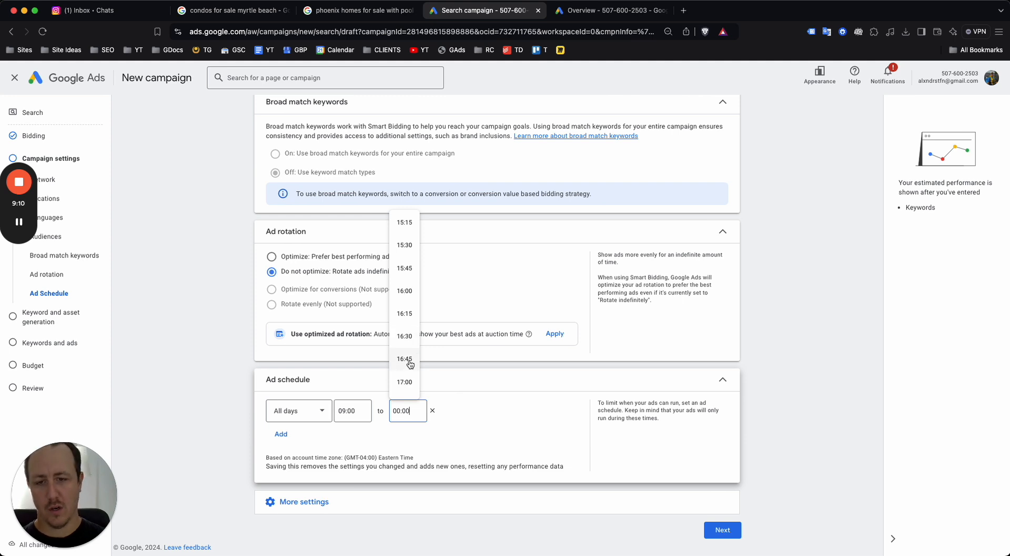
scroll(402, 356, down, 2)
click(403, 356)
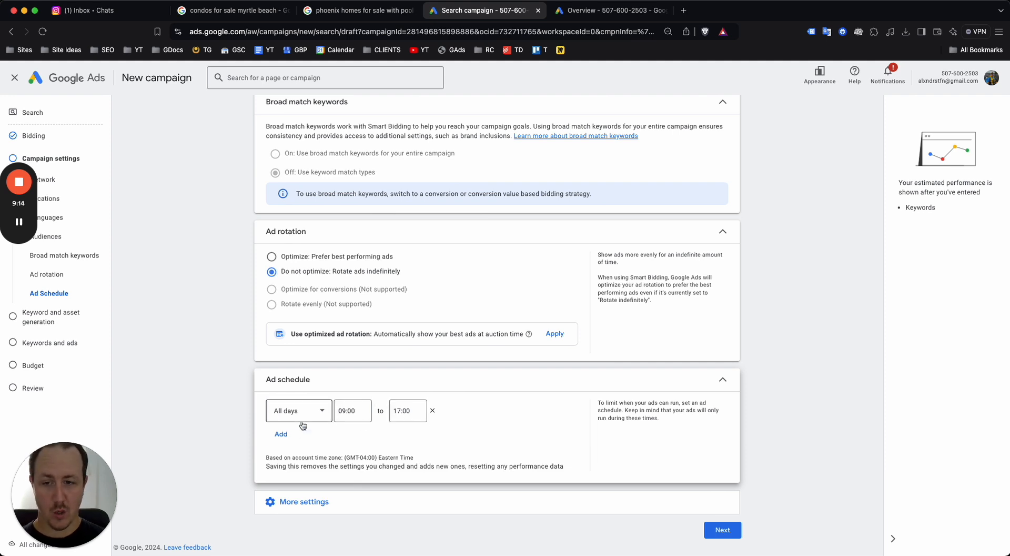
click(299, 411)
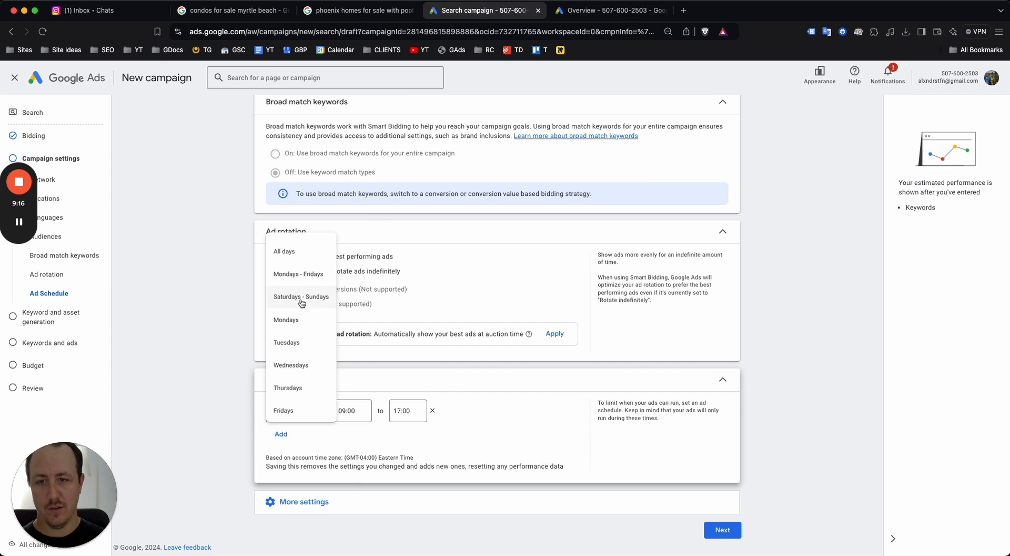
click(298, 272)
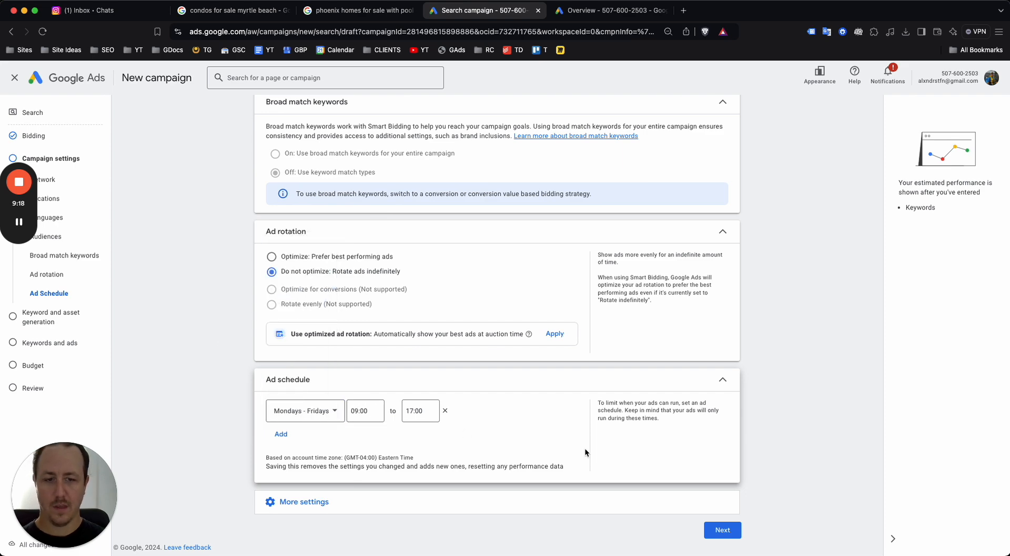
Skip keyword and asset generation to reach the Keywords and ads step
click(722, 530)
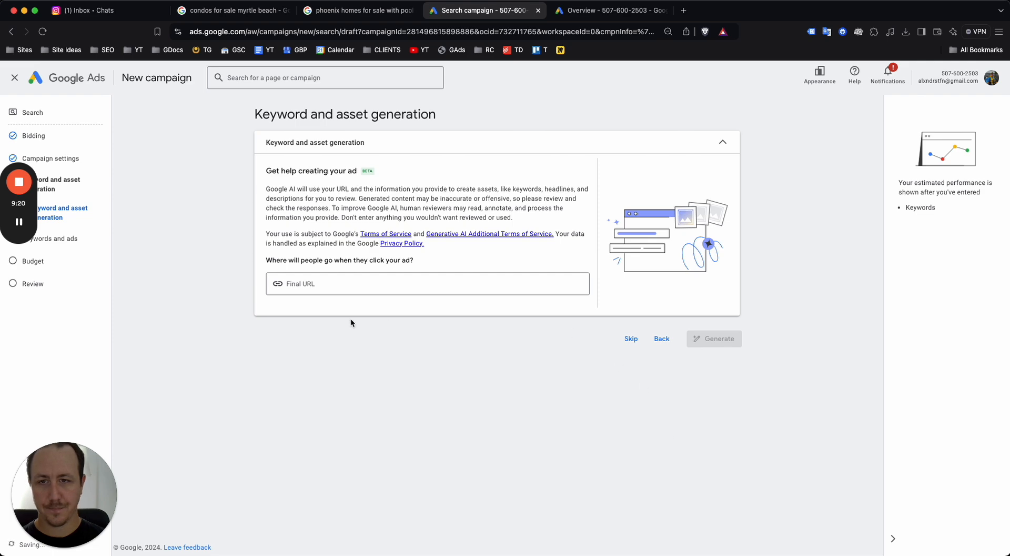
click(630, 338)
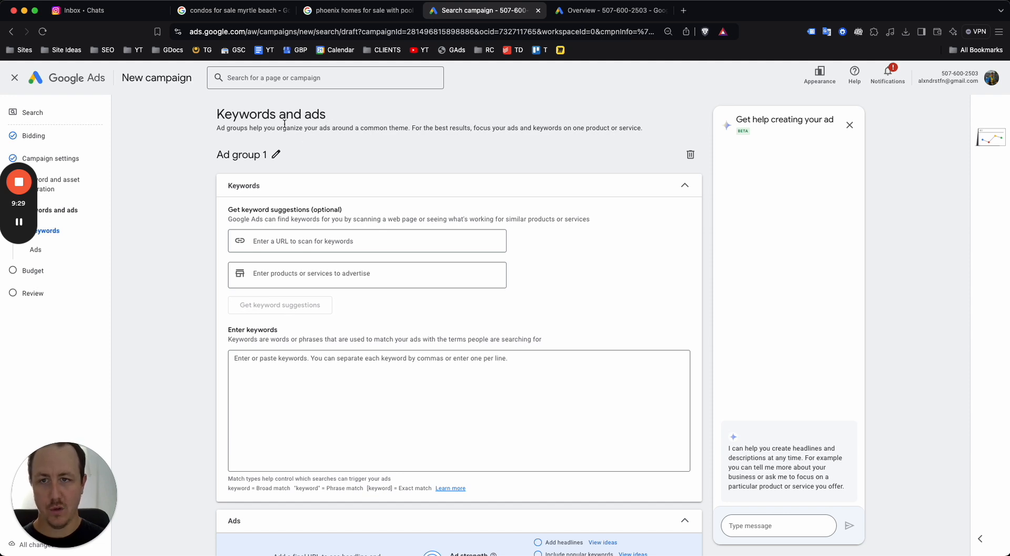
click(598, 14)
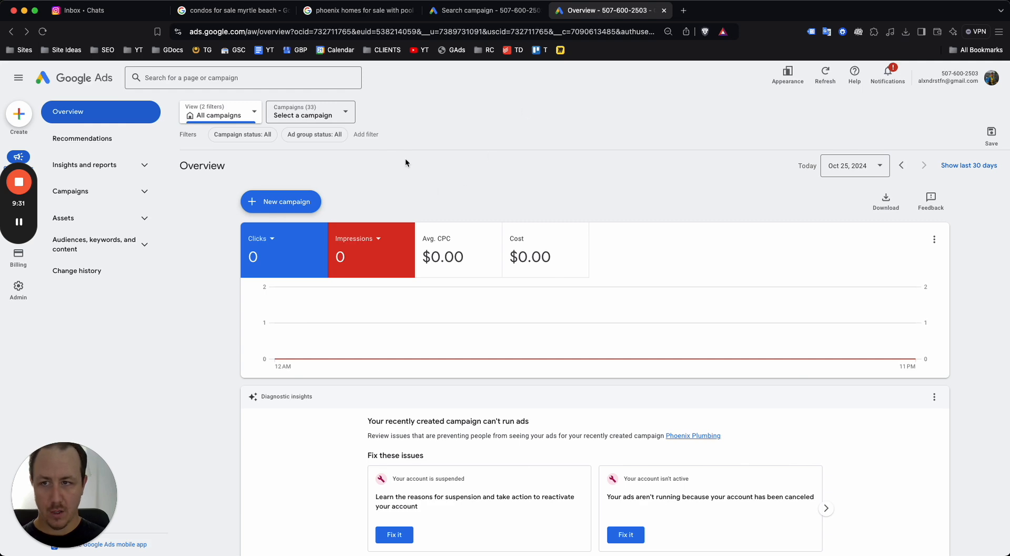
click(447, 11)
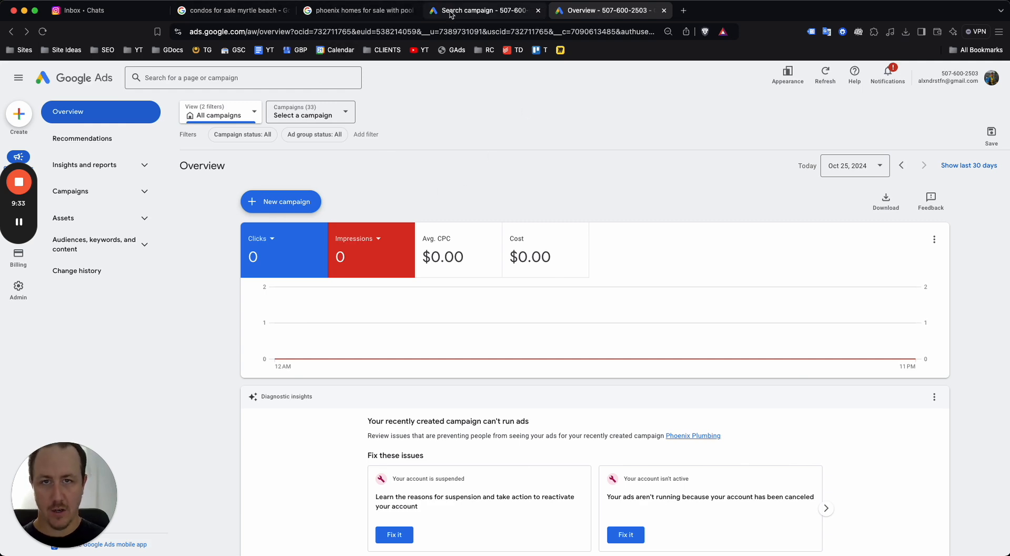
Rename Ad group 1 to 'Condos For Sale'
click(275, 155)
key(super+a)
text(ondos)
key(super+a)
text(Condos For Sale)
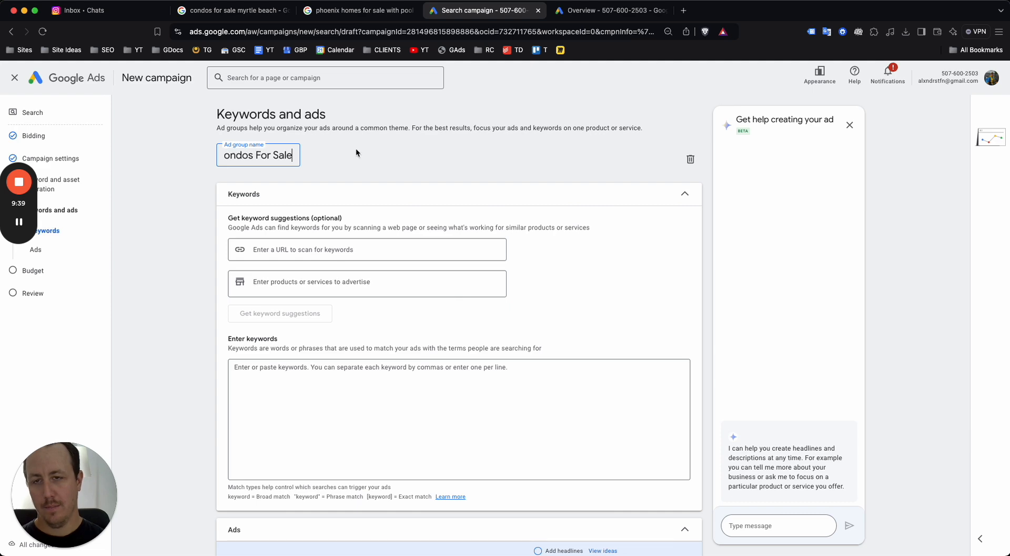
click(435, 147)
Go to the account Overview tab and open the tools menu
click(599, 17)
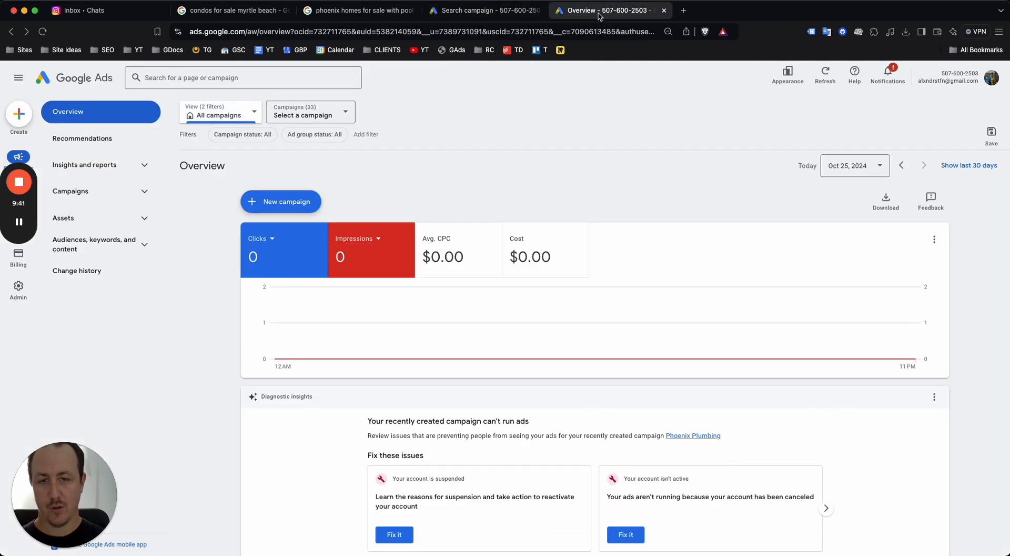
drag(13, 205, 133, 496)
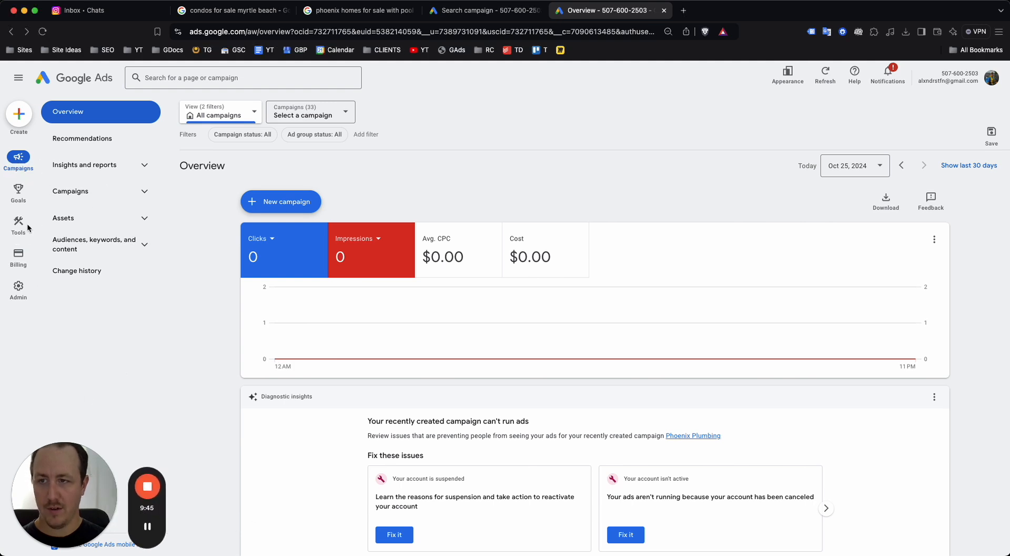
click(19, 224)
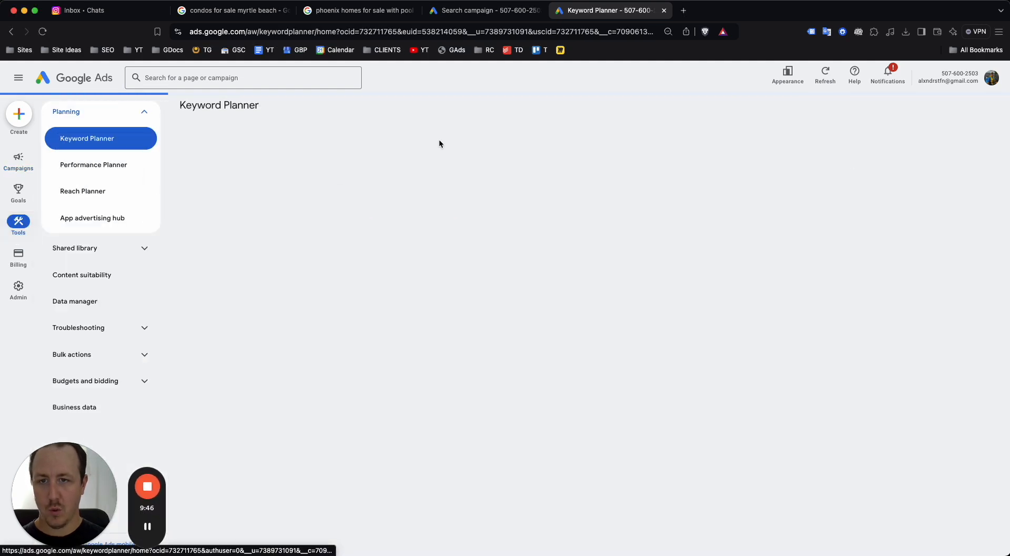
In Discover new keywords, replace the Canada location with Myrtle Beach, South Carolina
click(465, 224)
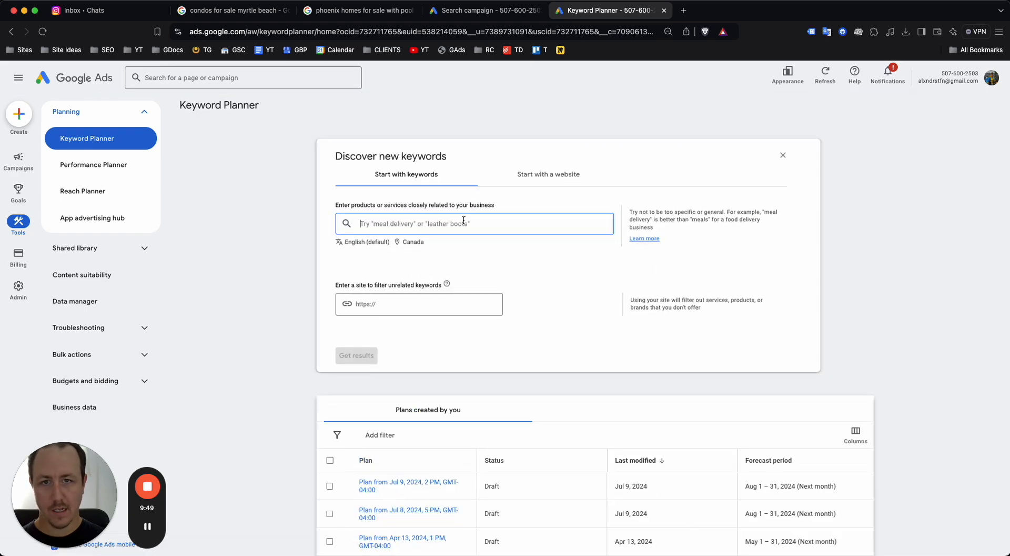
click(419, 241)
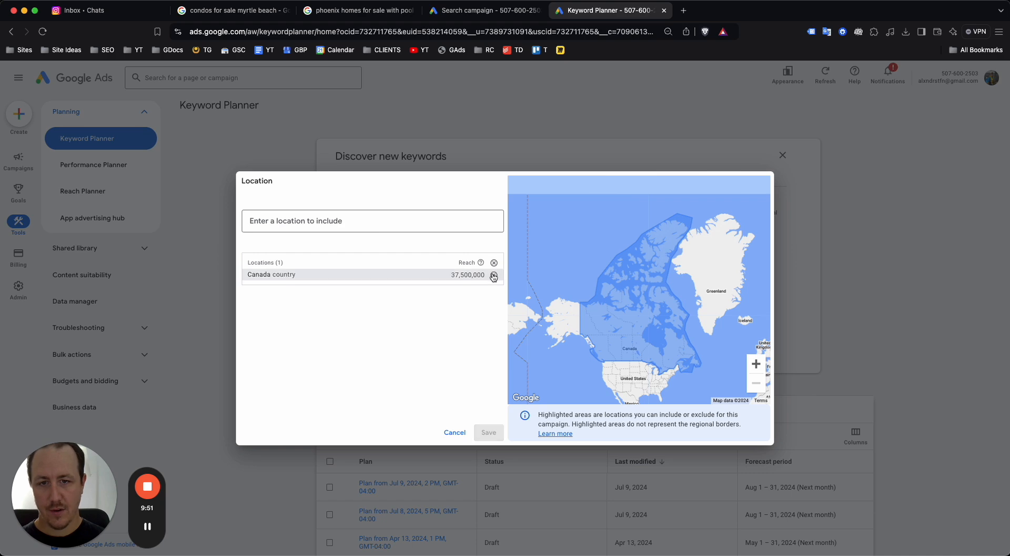
click(493, 276)
text(mytl)
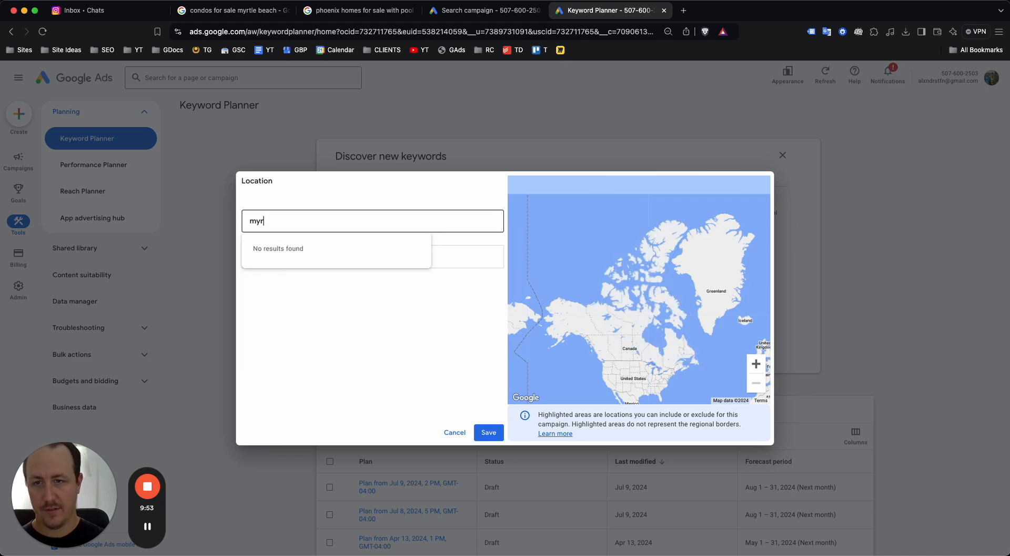
key(BackSpace)
key(BackSpace)
text(rtl)
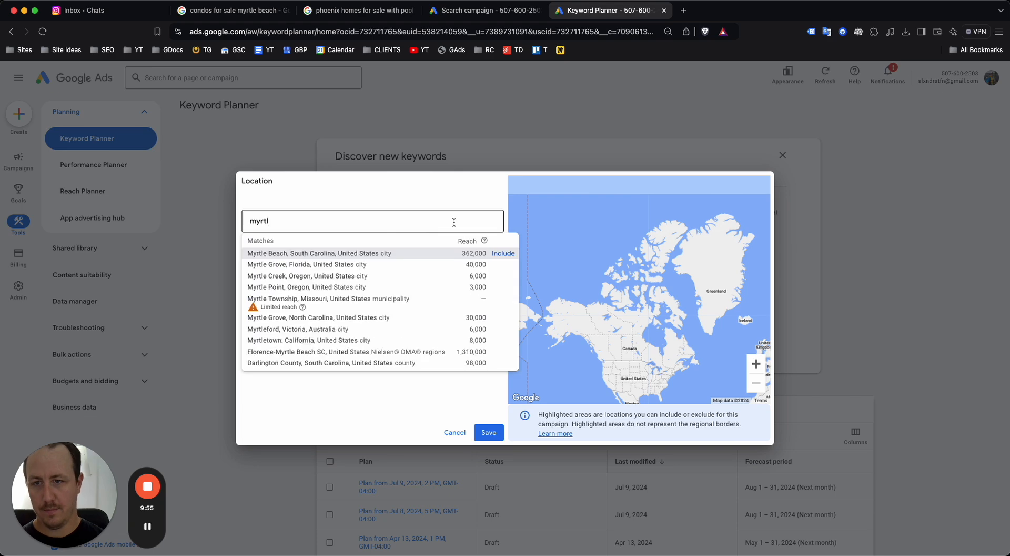
click(504, 253)
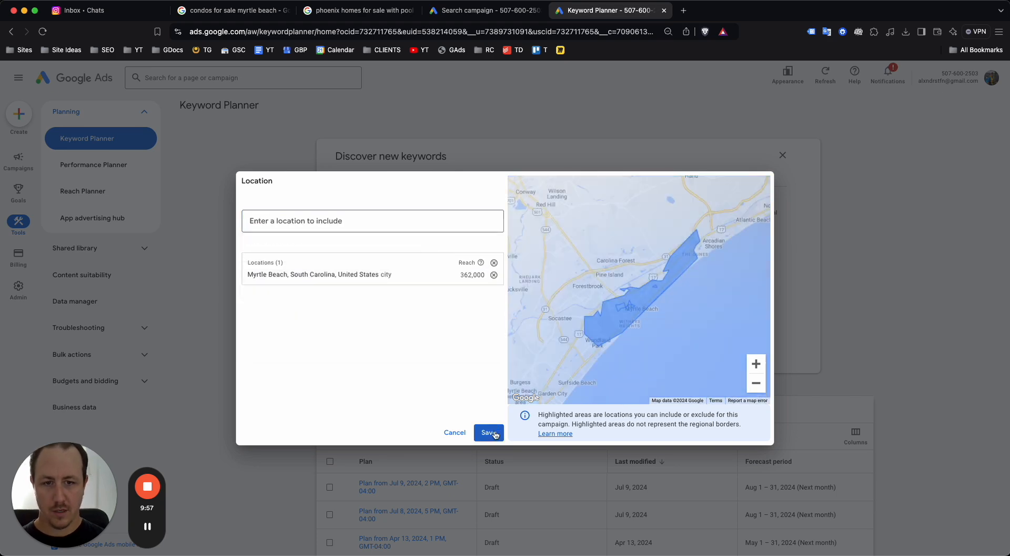
click(494, 431)
Get keyword ideas for 'condos for sale'
click(466, 224)
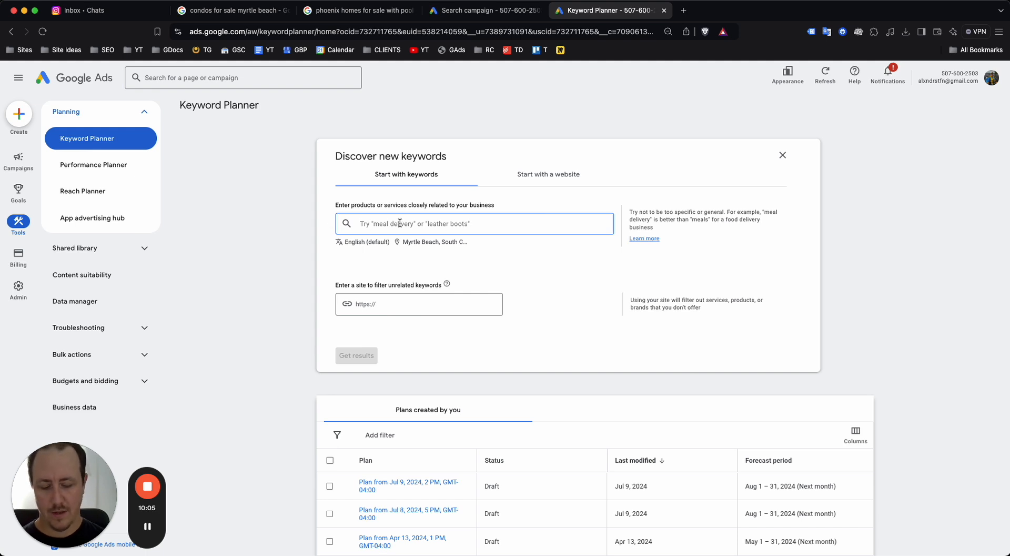
text(condos for sale)
click(357, 355)
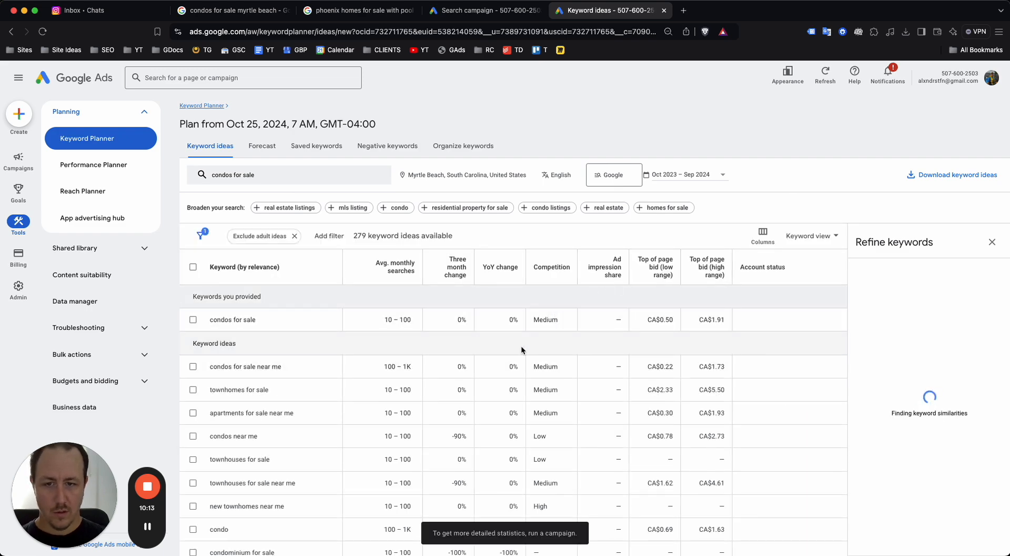
Replace the Myrtle Beach location with the state of South Carolina and save
click(434, 175)
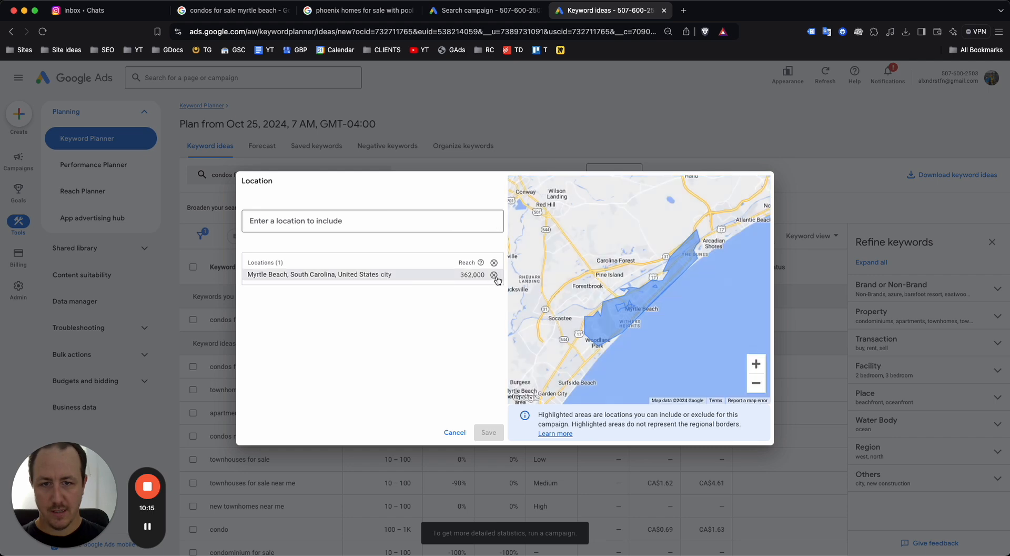
click(493, 275)
click(422, 226)
text(South Cario)
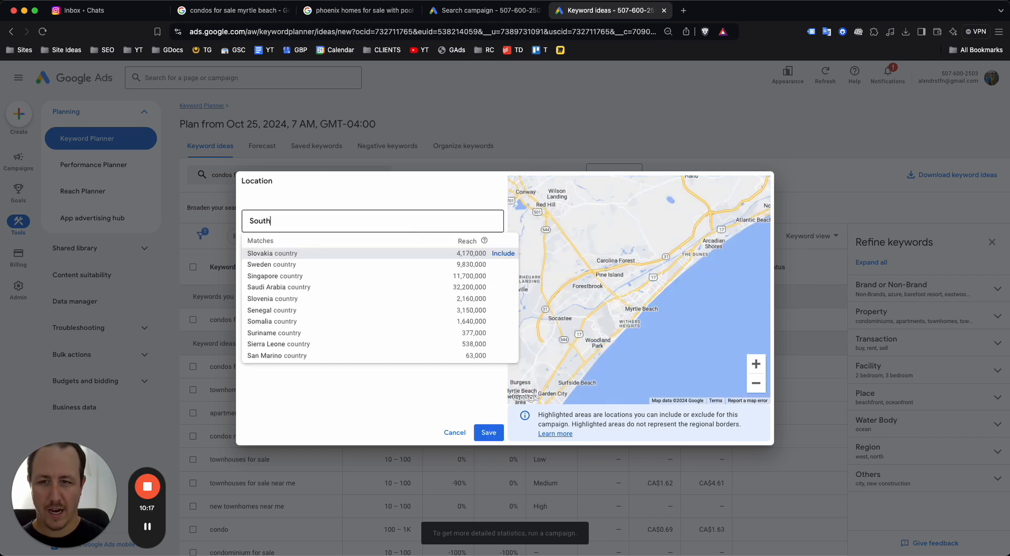
key(BackSpace)
key(BackSpace)
text(olin)
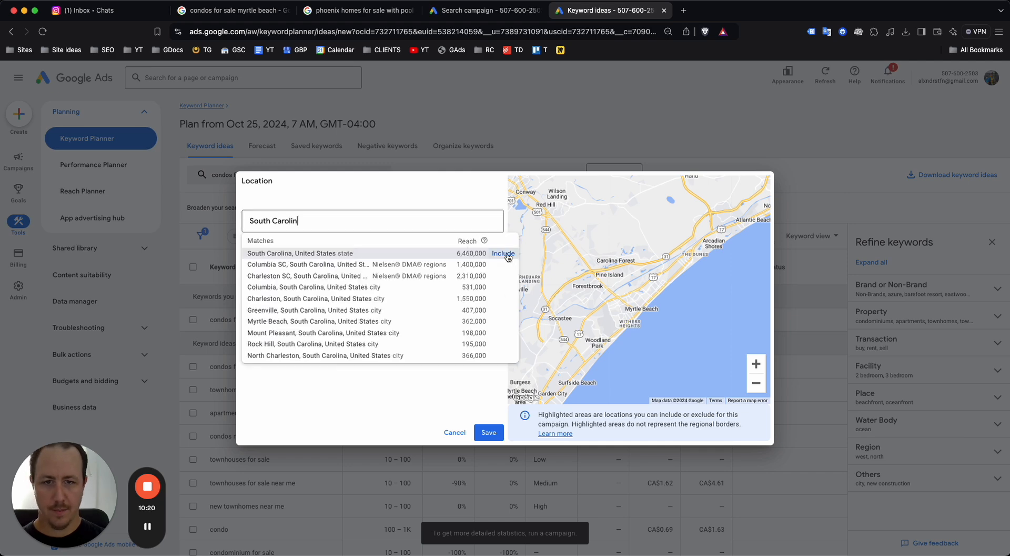
click(504, 254)
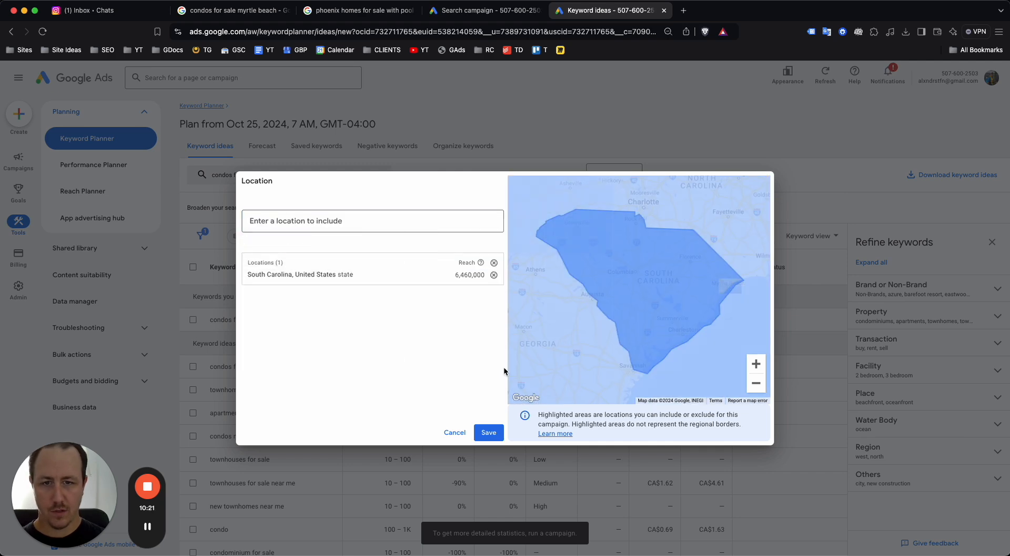
click(493, 430)
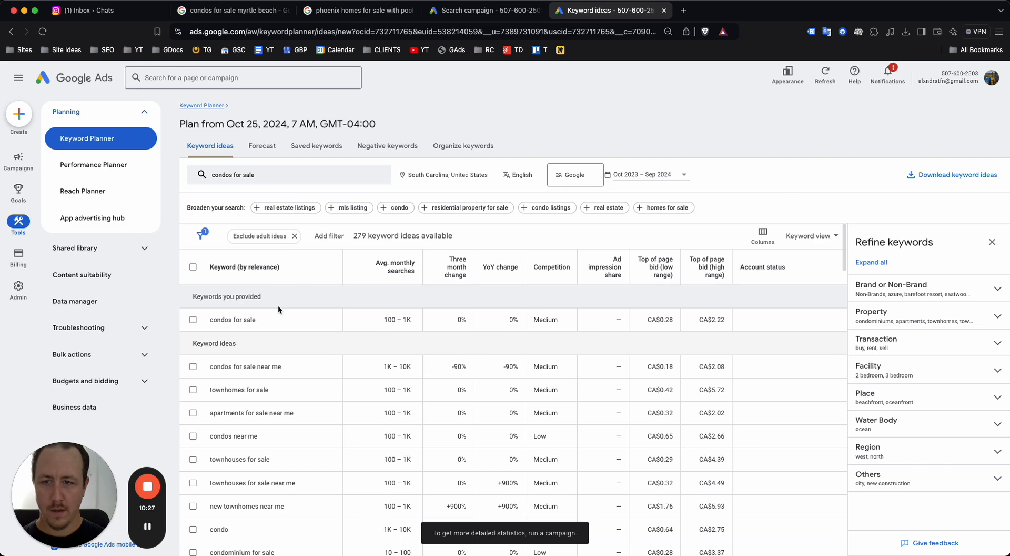
Review the keyword ideas table, led by 'condos for sale near me' at 1K–10K searches
scroll(263, 345, down, 2)
scroll(259, 322, up, 1)
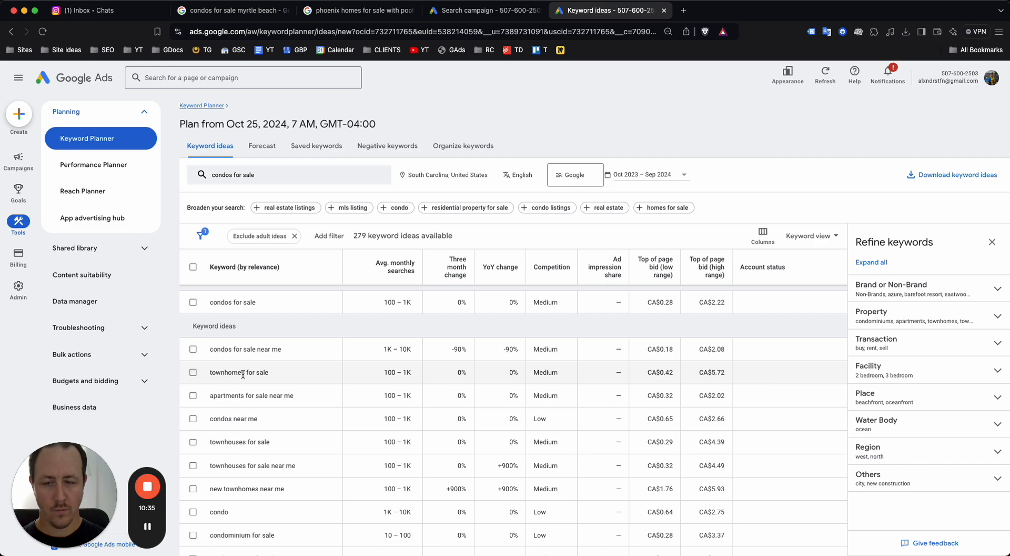
scroll(243, 375, down, 1)
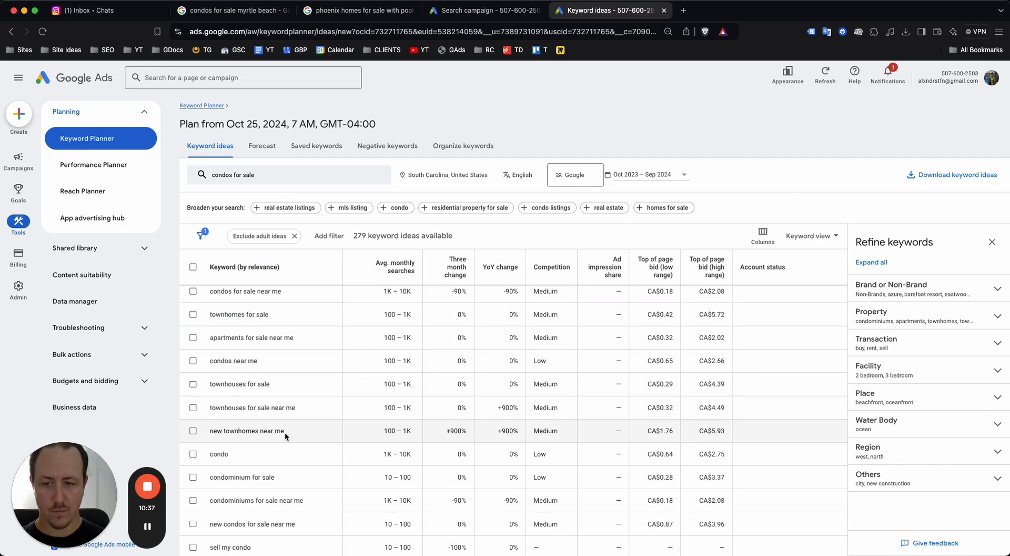
scroll(286, 419, up, 2)
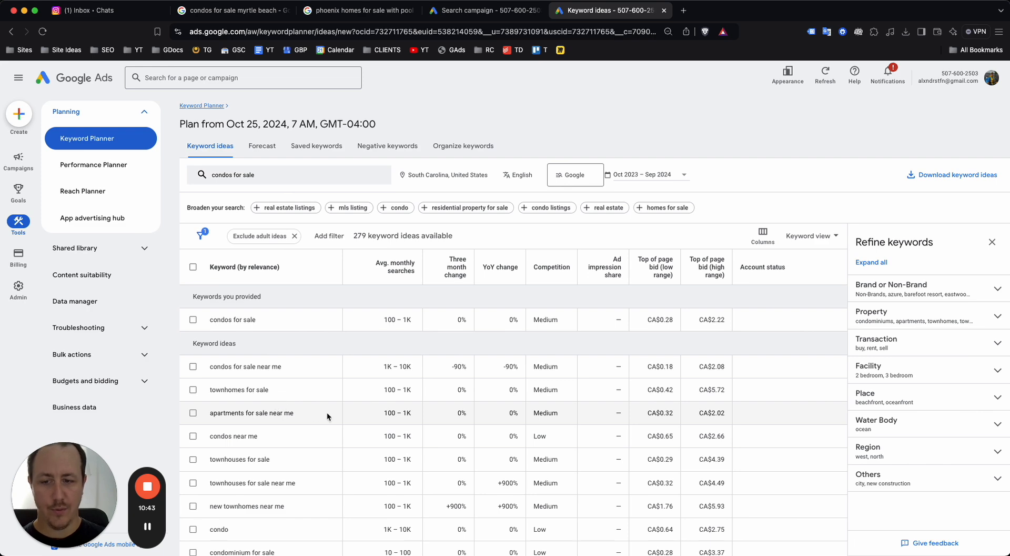
scroll(327, 412, down, 5)
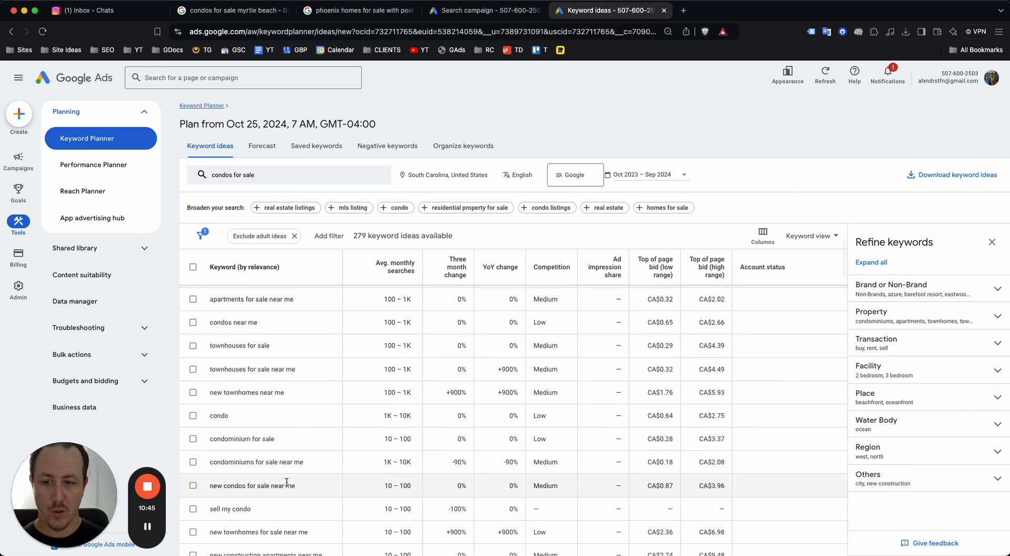
scroll(284, 415, up, 2)
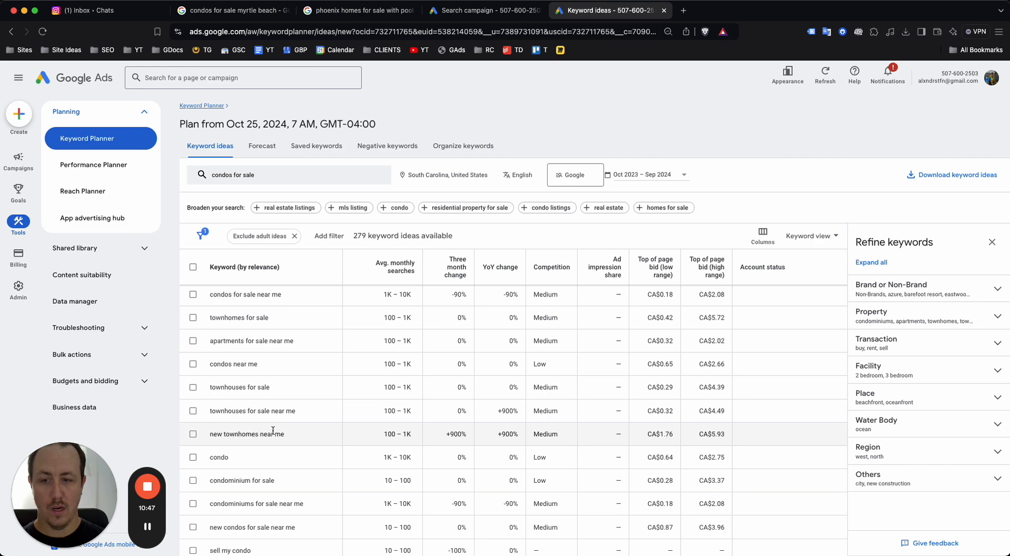
scroll(284, 425, up, 3)
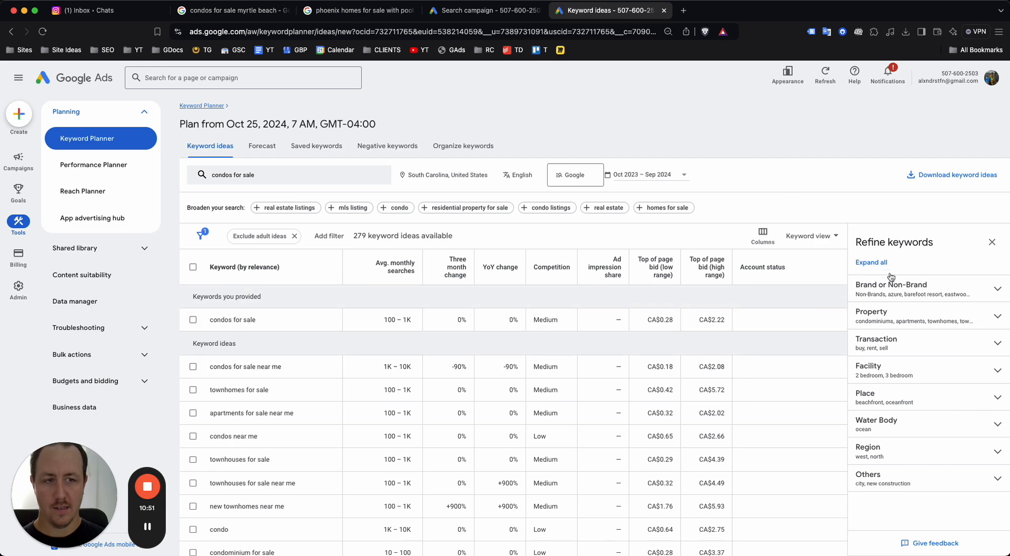
Close the Refine keywords panel, then start a Google Sheets download and cancel it
click(993, 241)
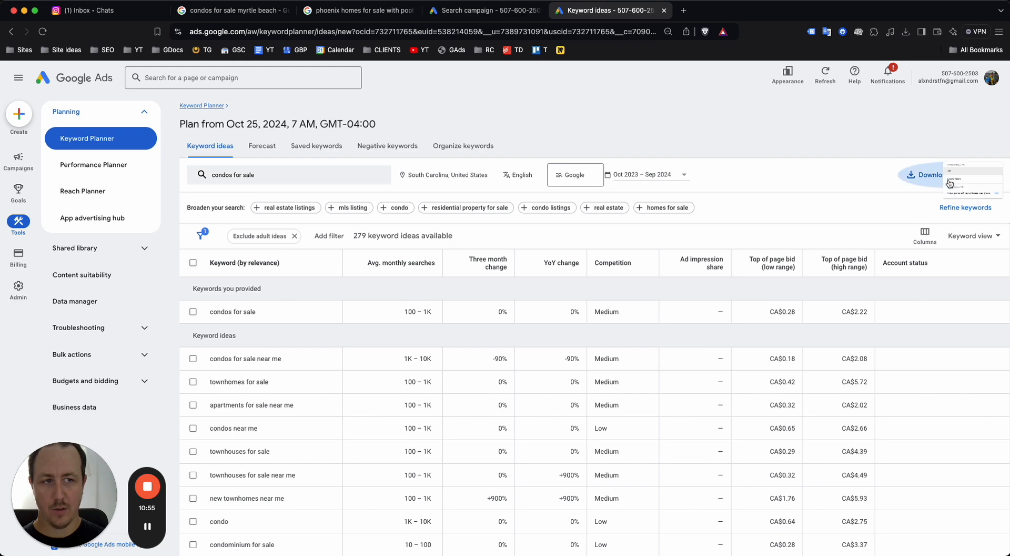
click(949, 182)
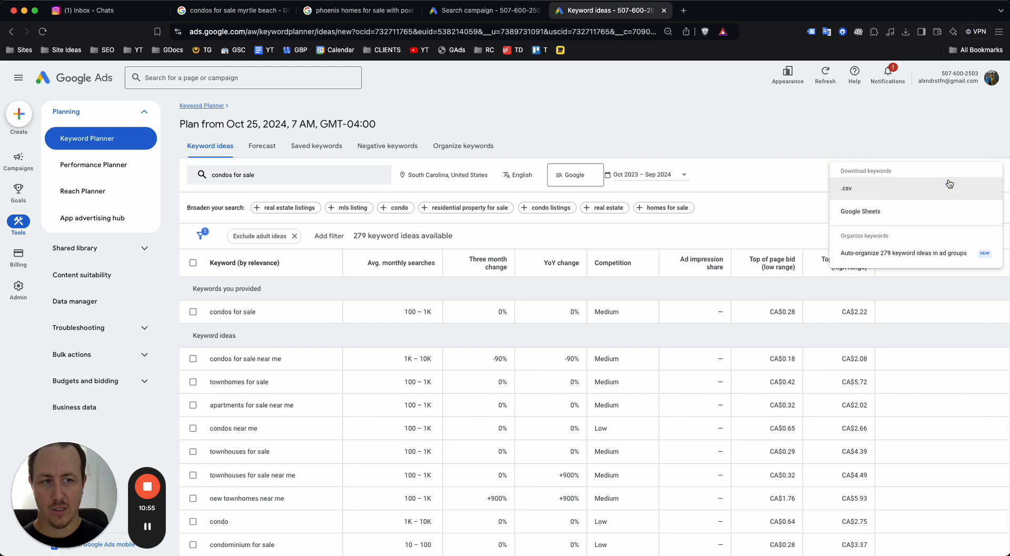
click(851, 218)
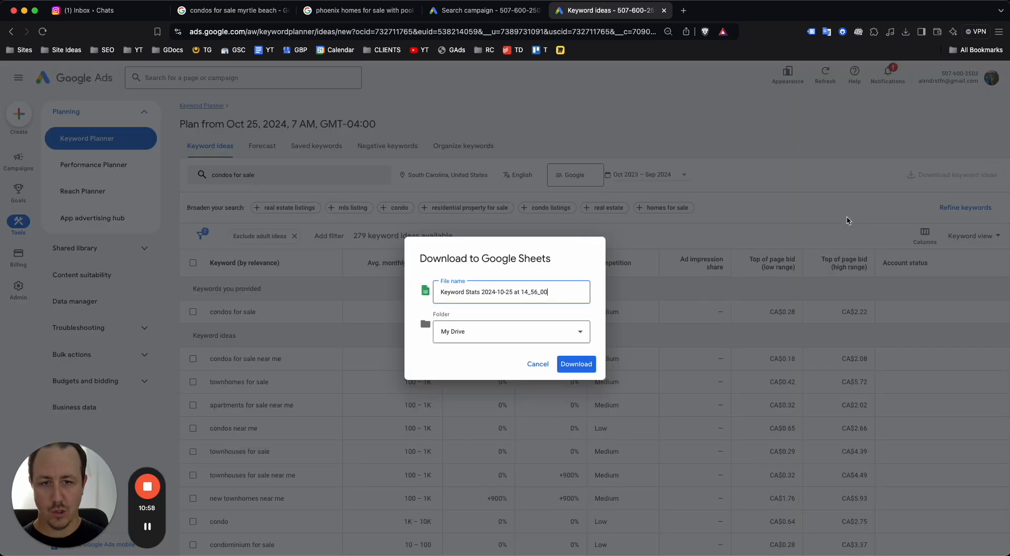
click(538, 364)
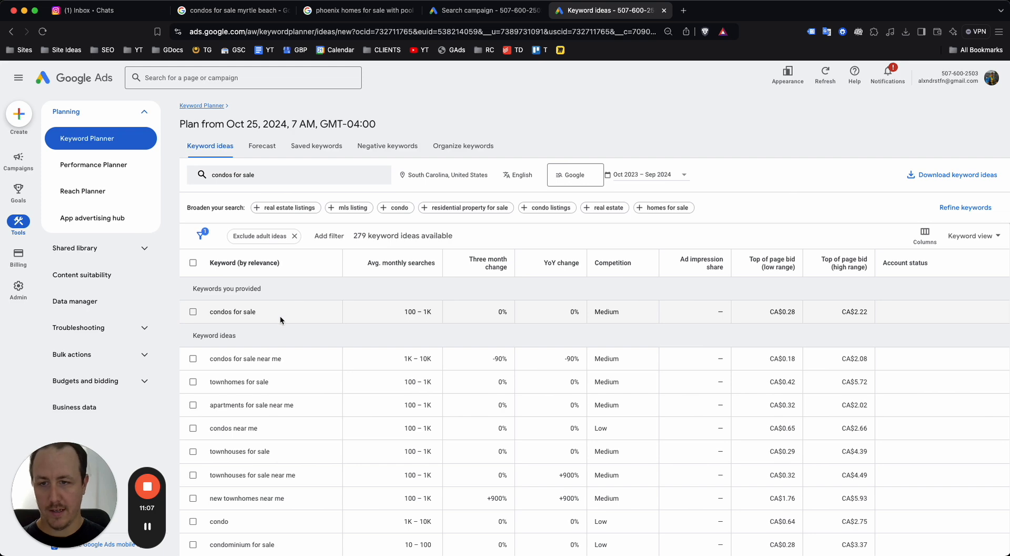
Paste 'condos for sale' and 'condos for sale near me' into the campaign's keywords box
click(476, 12)
click(432, 356)
text(condos for sale)
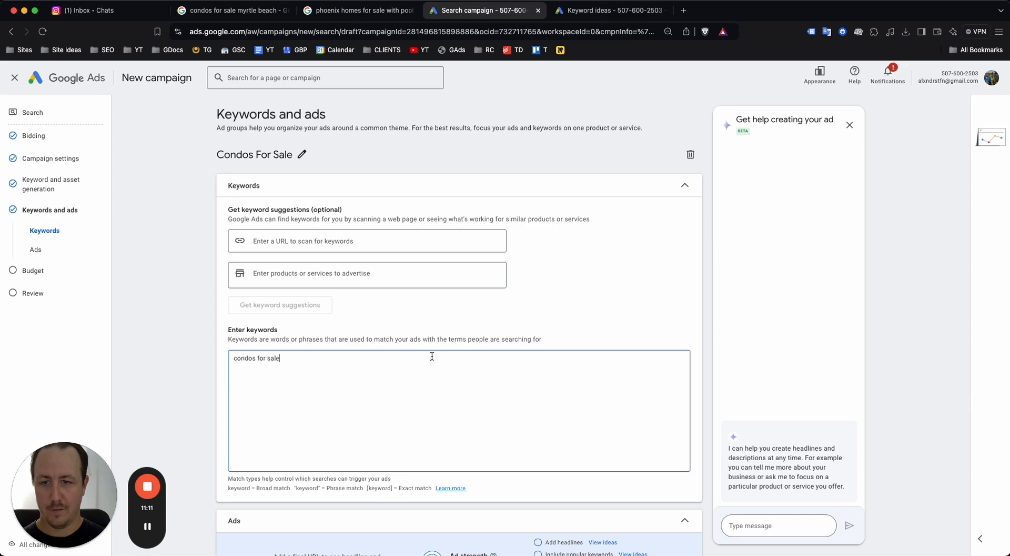
click(608, 12)
scroll(315, 294, down, 1)
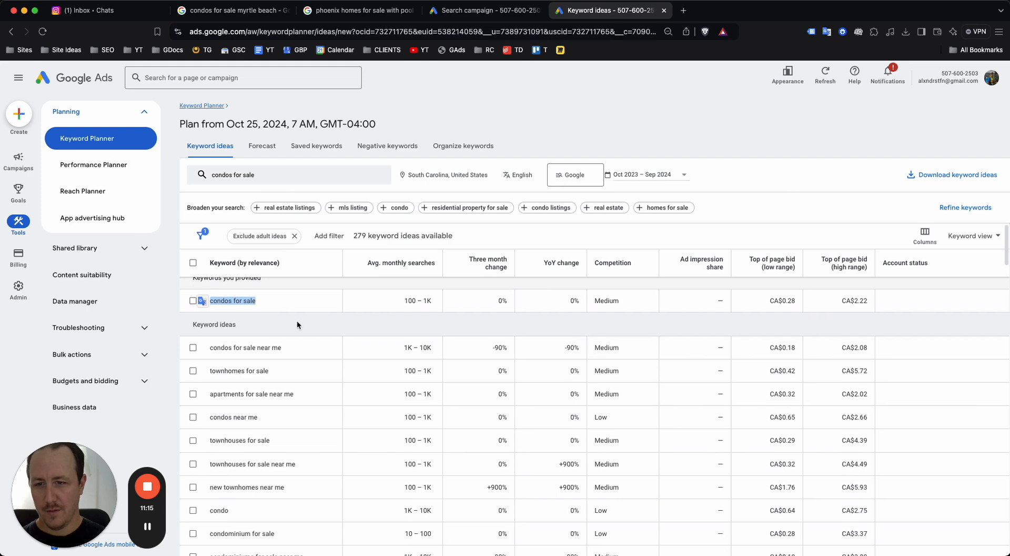
drag(291, 349, 216, 348)
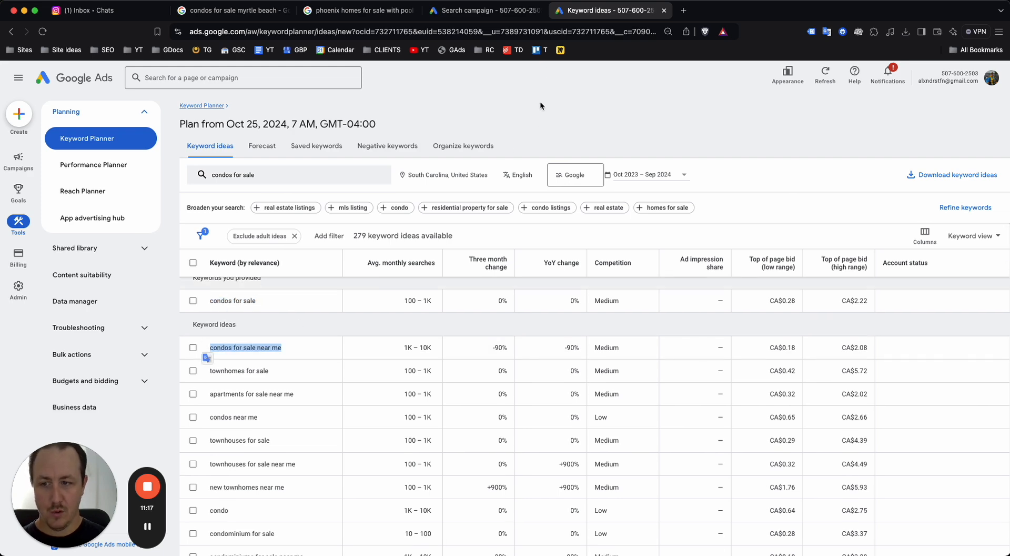
click(476, 11)
text(condos for sale near me)
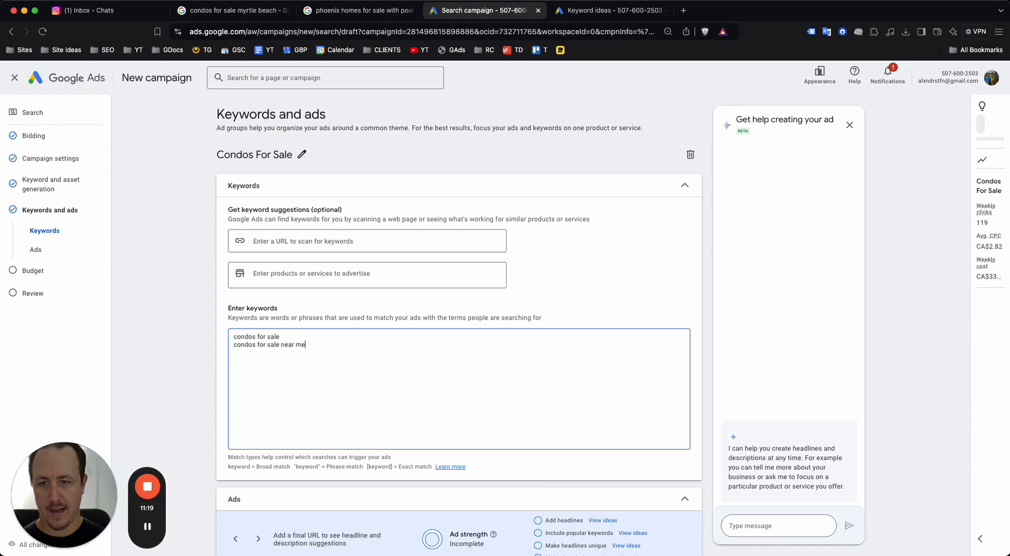
Copy 'condos near me' and 'condominium for sale' from the ideas list into the keywords
click(583, 13)
scroll(275, 355, down, 2)
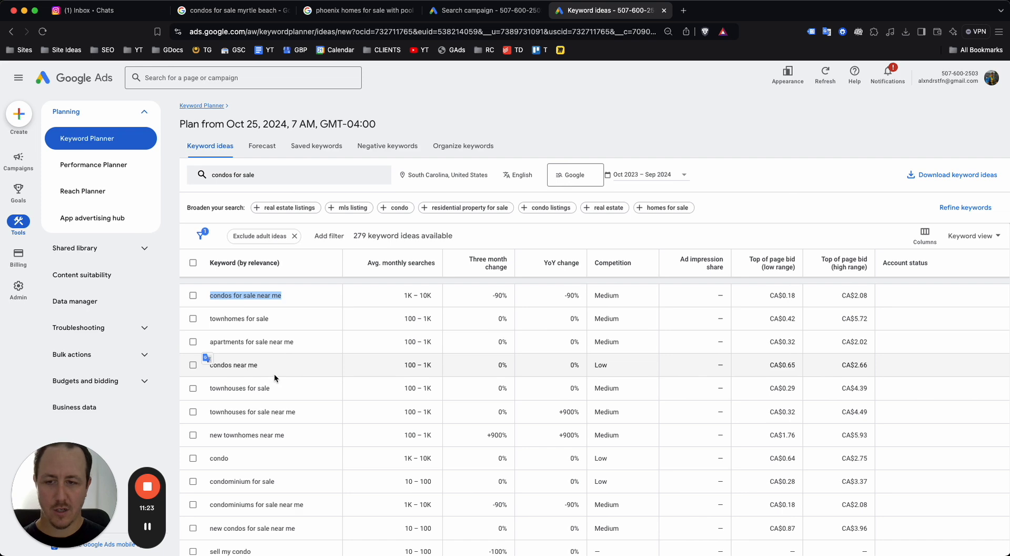
drag(266, 361, 207, 358)
key(super+c)
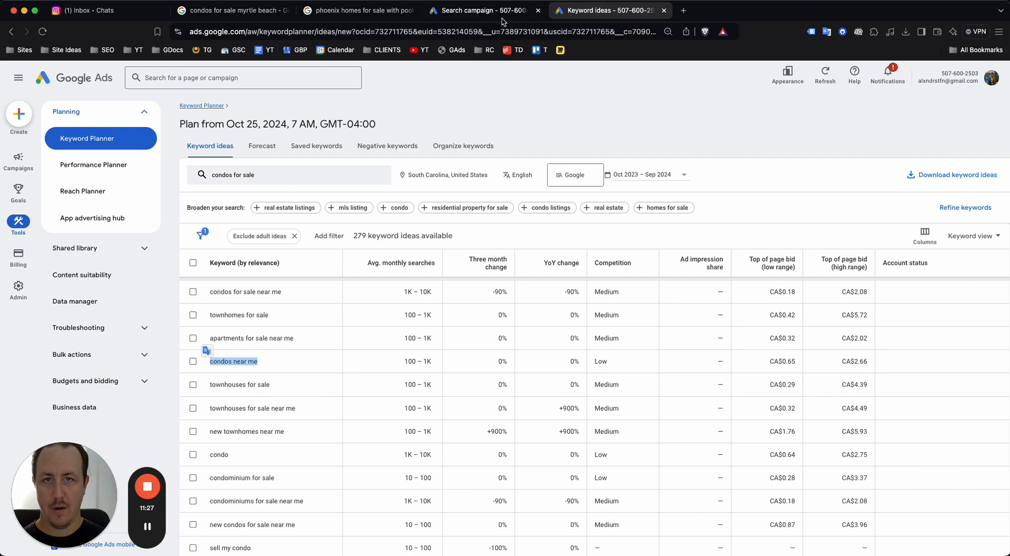
click(484, 10)
key(super+v)
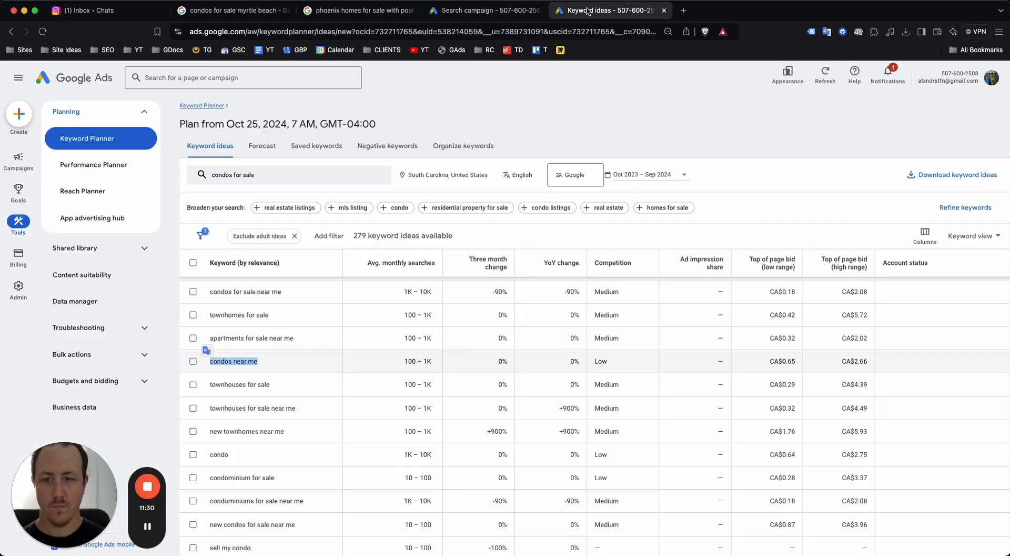
click(611, 10)
scroll(286, 372, down, 1)
drag(279, 399, 218, 397)
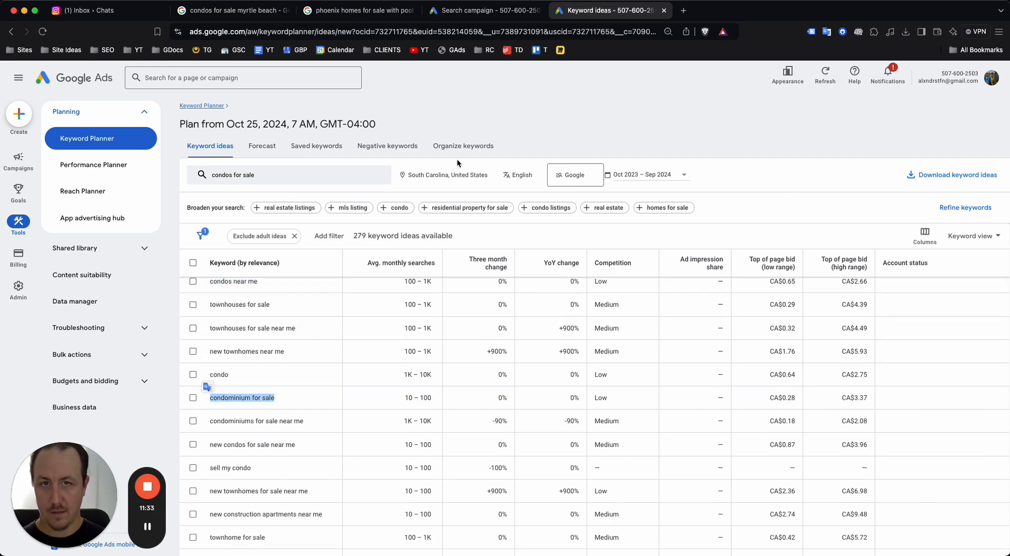
click(484, 10)
text(condominium for sale)
key(Return)
Back in Keyword Planner, select the 'condominiums for sale near me' keyword idea
click(605, 11)
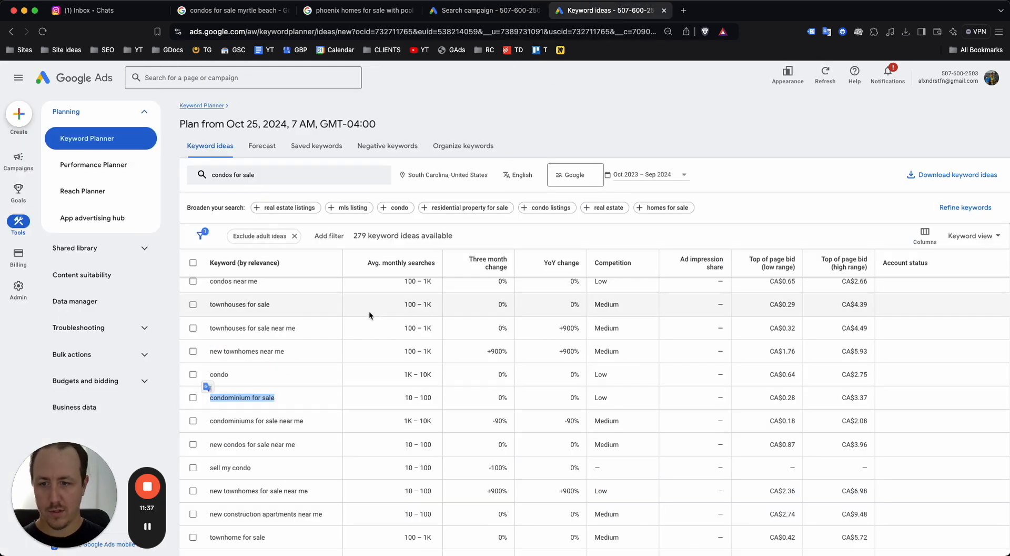
click(309, 421)
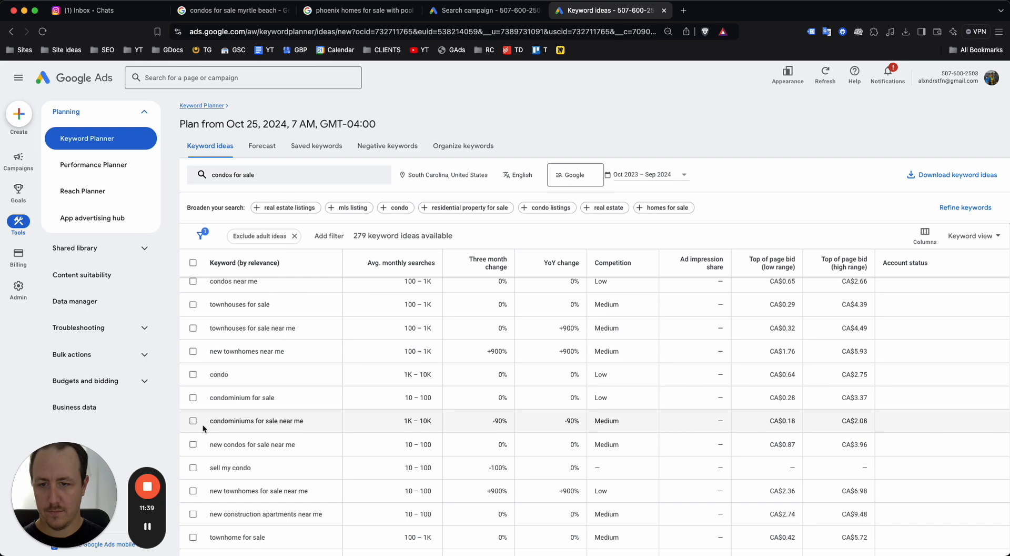
drag(209, 420, 213, 420)
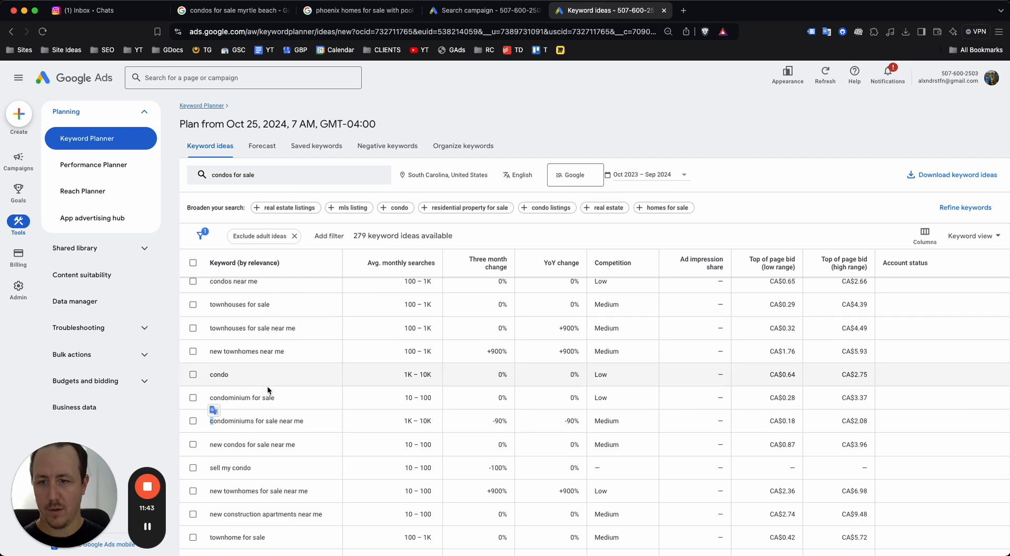
drag(304, 420, 208, 421)
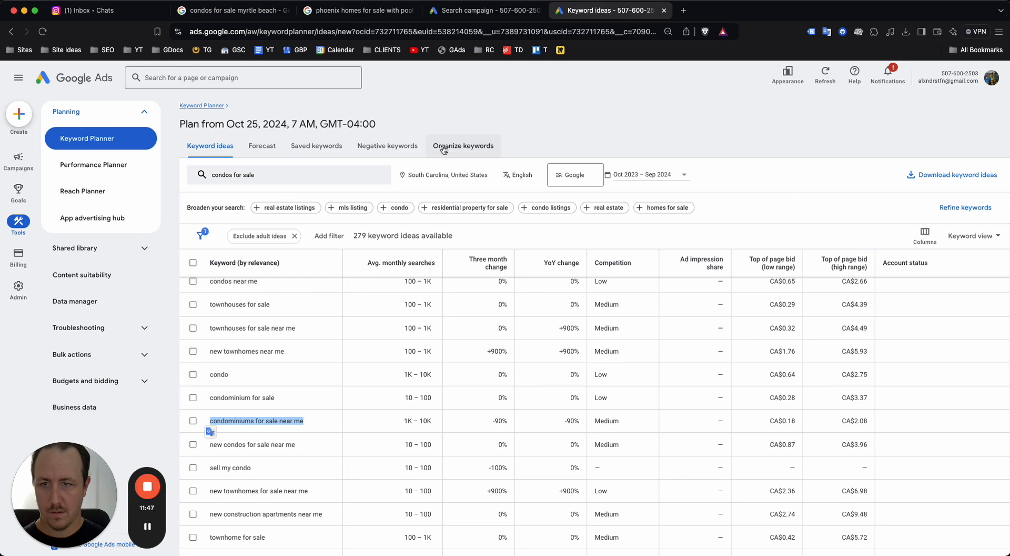
scroll(387, 311, down, 4)
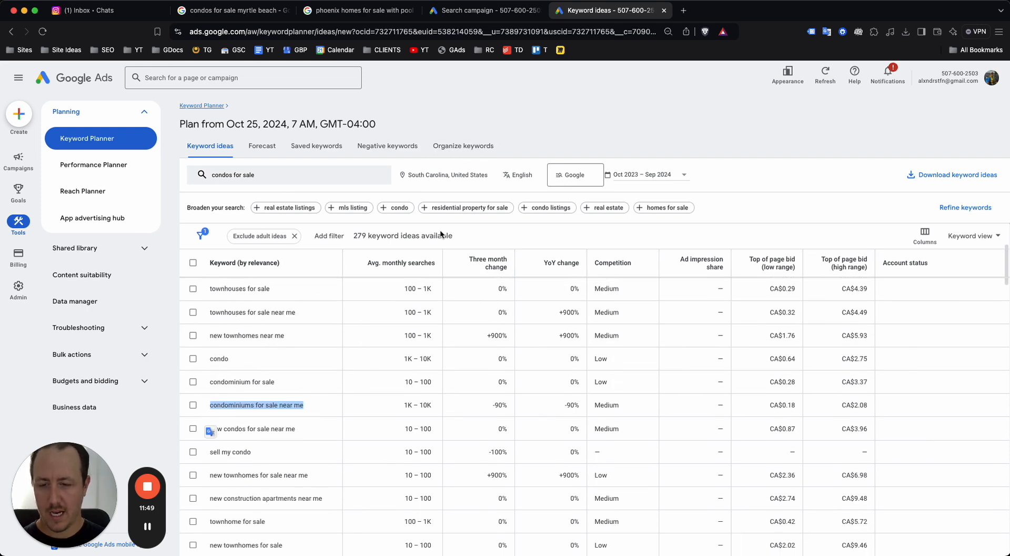
scroll(387, 310, up, 10)
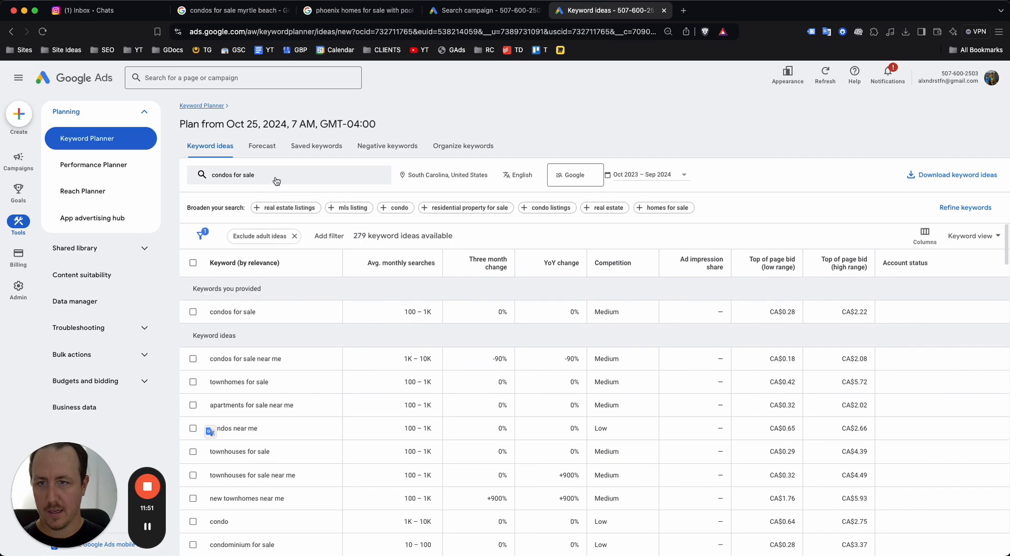
Change the Keyword Planner seed to 'condos for sale myrtle beach' and get keyword ideas
click(266, 176)
click(276, 218)
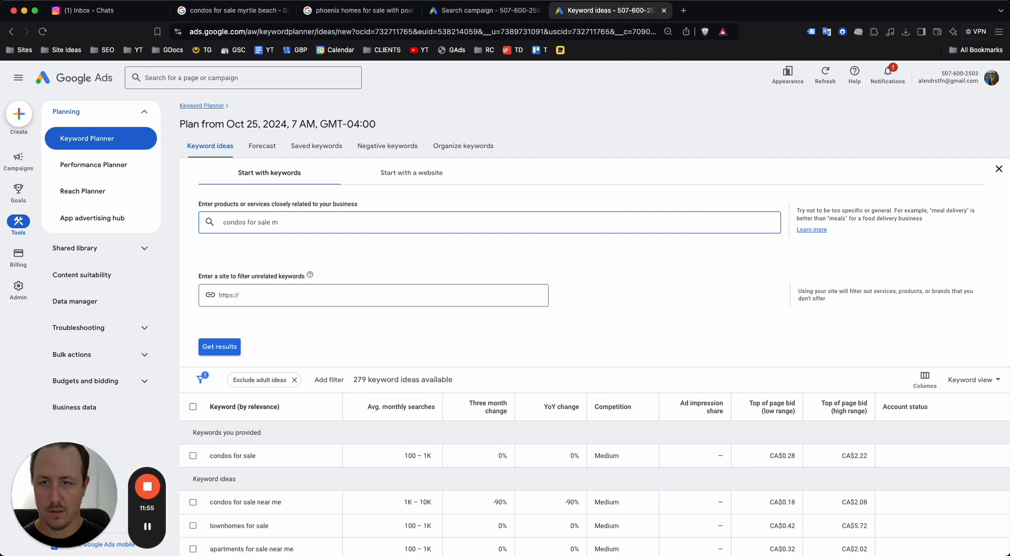
text(myrtle beach)
key(Return)
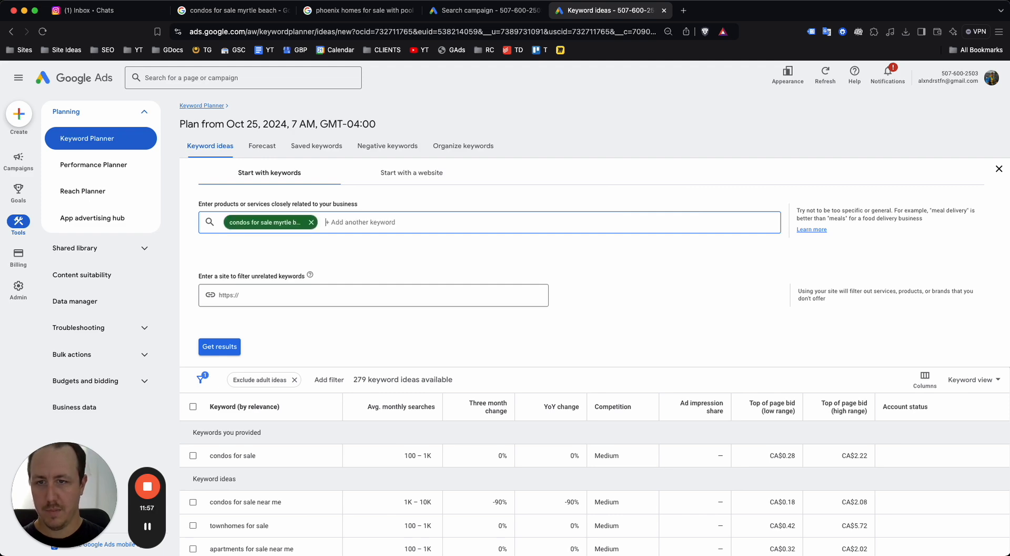
click(219, 347)
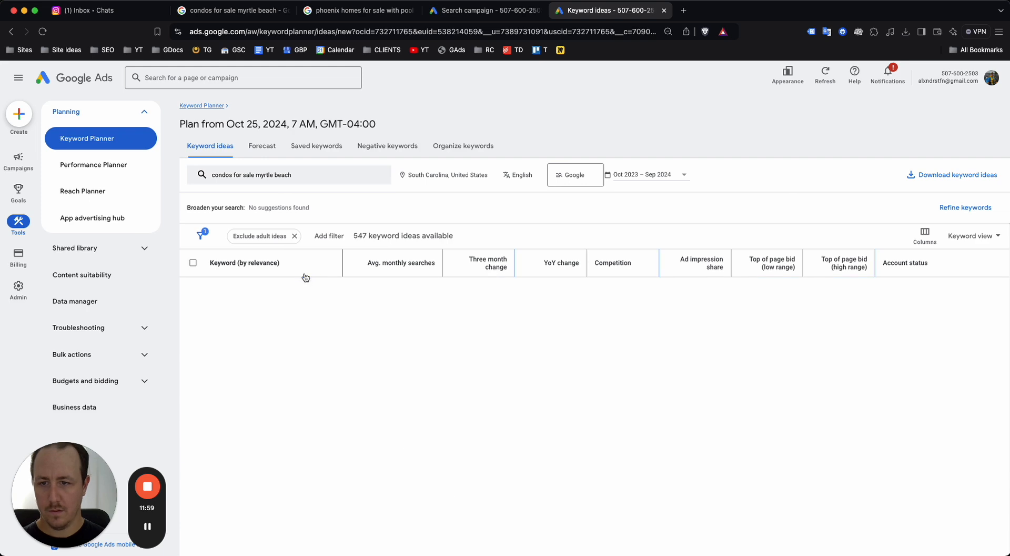
Replace the campaign's keywords with phrase-match "condos for sale myrtle beach"
drag(304, 310, 210, 309)
key(cmd+c)
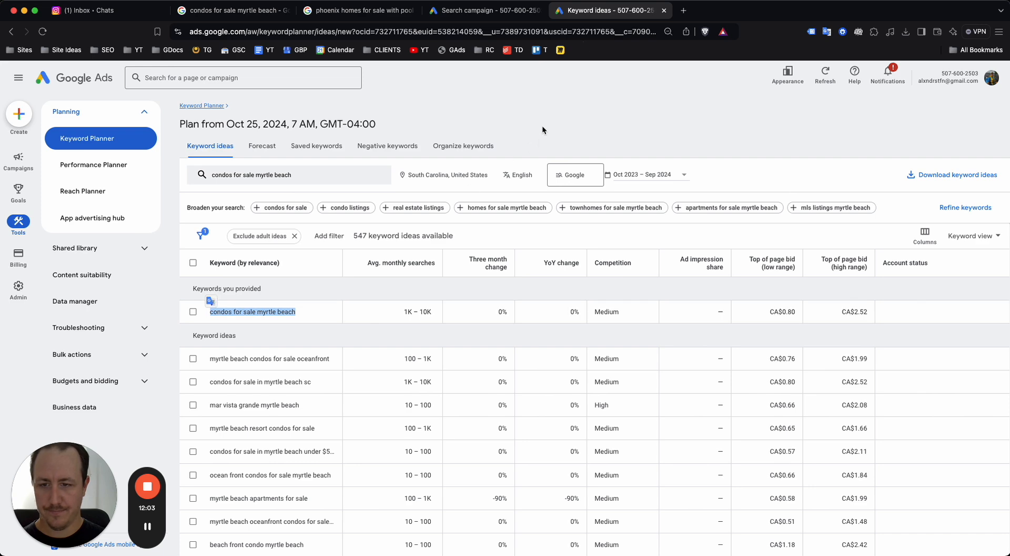
click(506, 16)
click(347, 358)
key(ctrl+a)
key(BackSpace)
text(")
key(cmd+v)
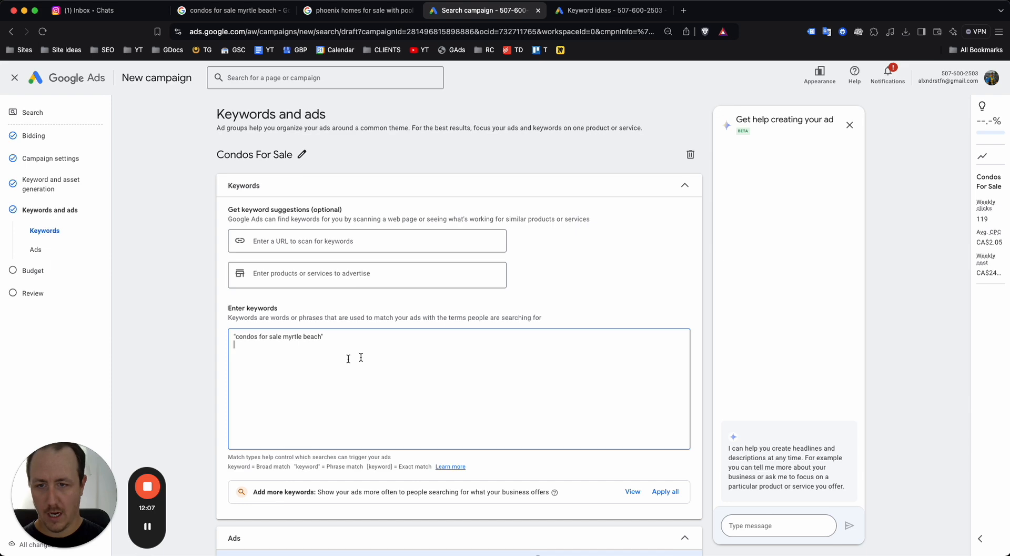
Add 'myrtle beach condos for sale oceanfront' from the ideas list as a second keyword
click(596, 15)
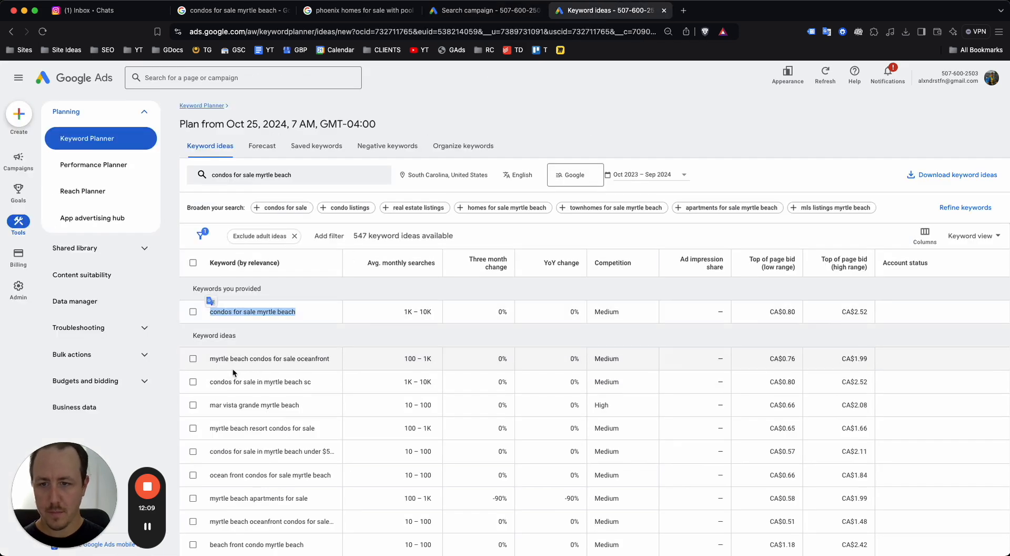
drag(205, 359, 330, 362)
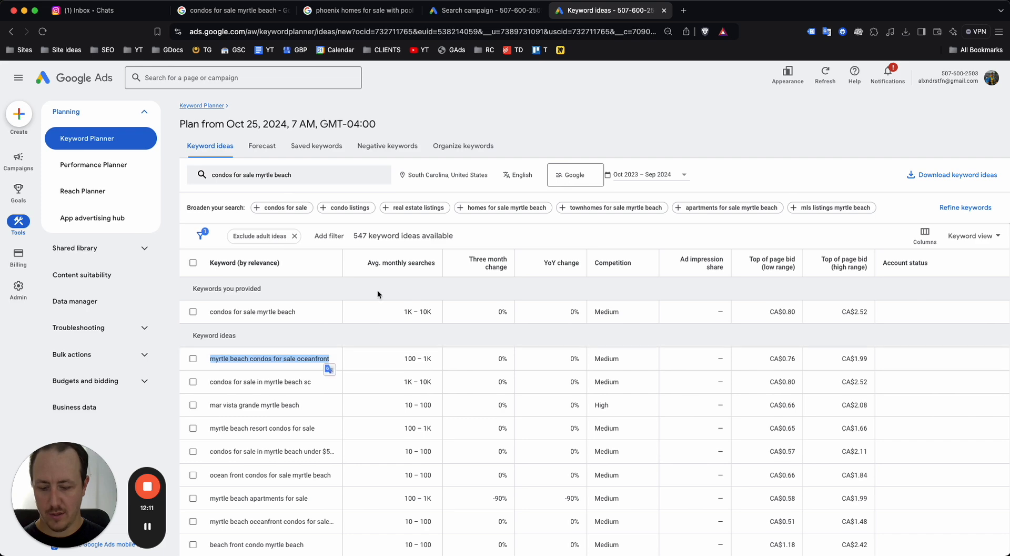
key(cmd+c)
click(481, 10)
key(Return)
key(cmd+v)
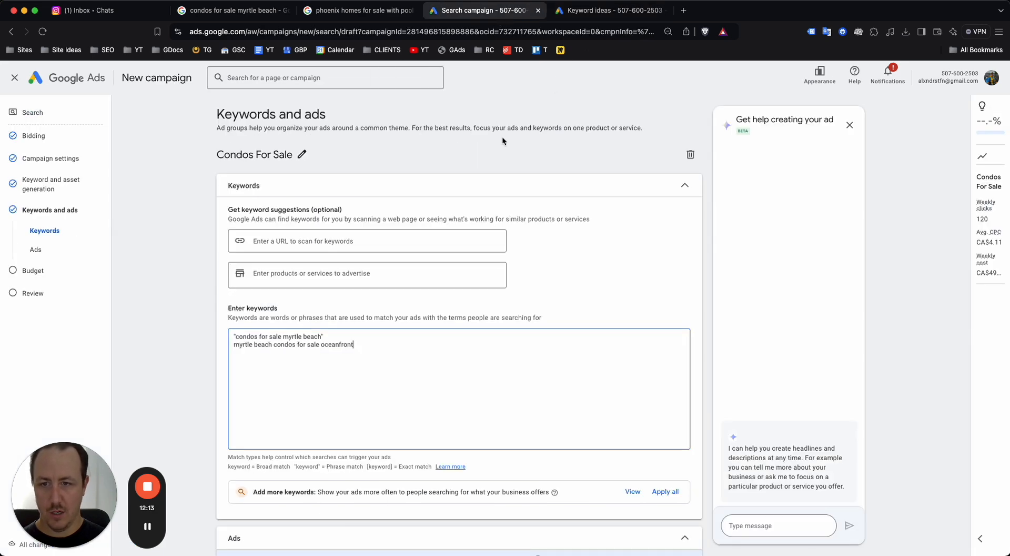
Add 'myrtle beach oceanfront condos for sale' from the ideas list to the campaign keywords
click(599, 12)
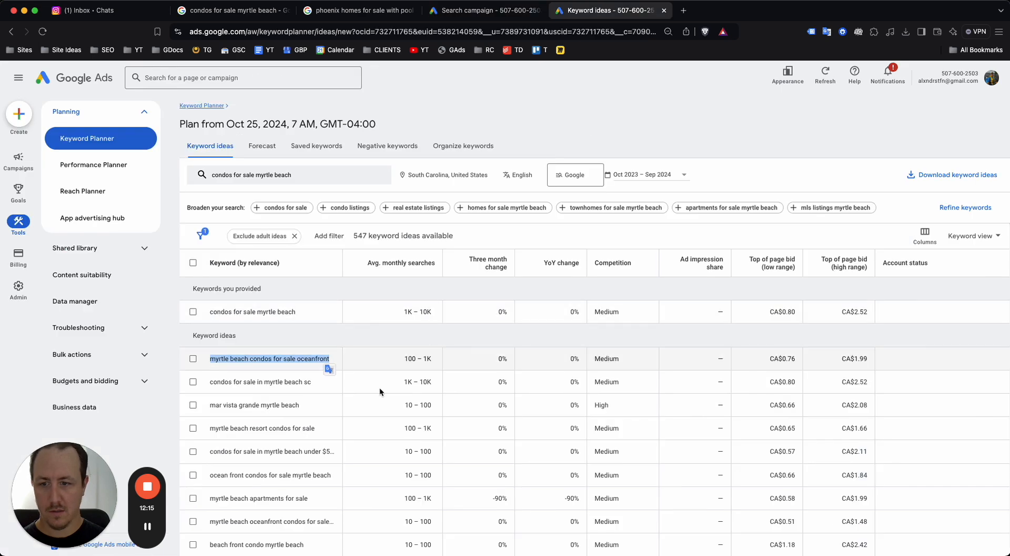
drag(204, 428, 318, 432)
click(481, 10)
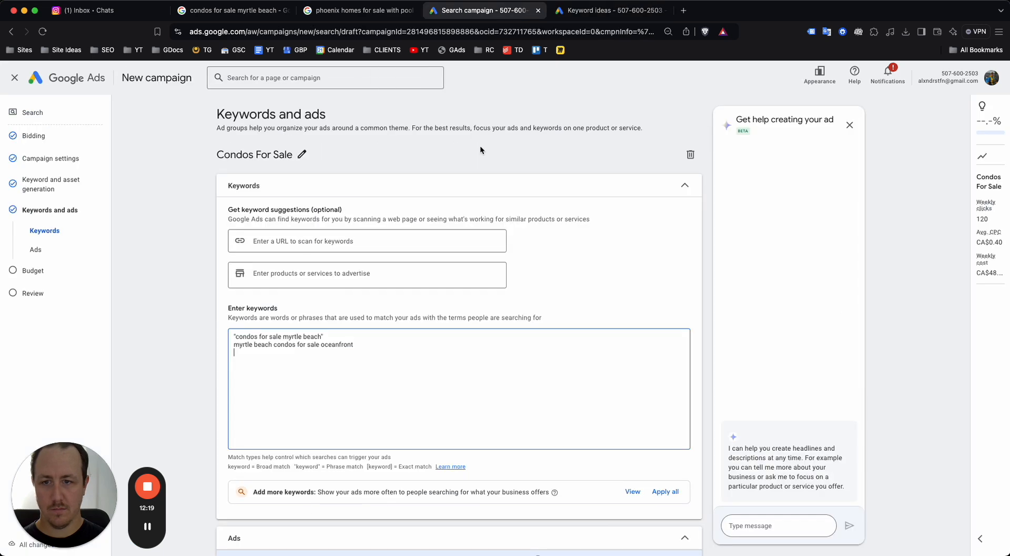
click(559, 12)
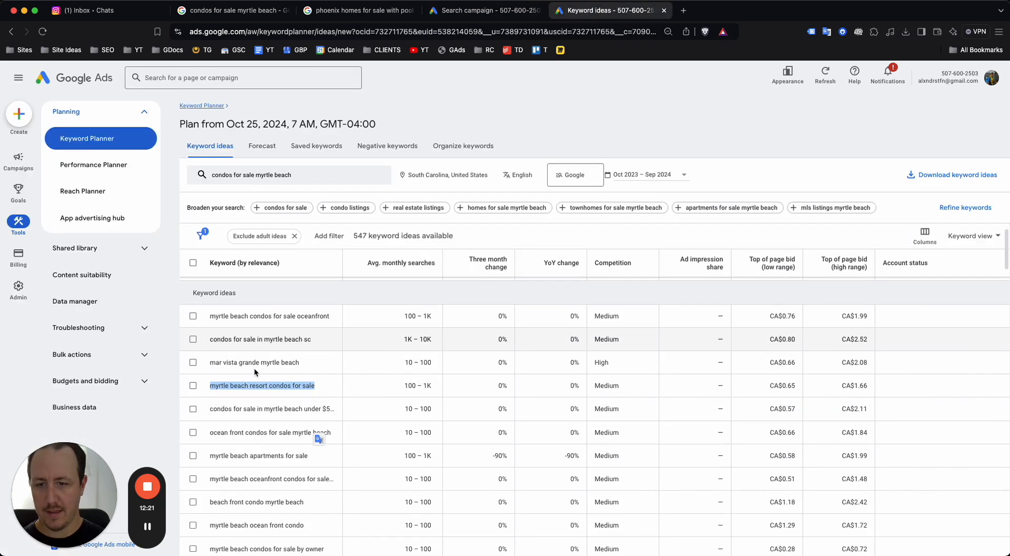
scroll(248, 379, down, 3)
click(277, 373)
drag(288, 374, 362, 379)
click(330, 375)
scroll(324, 372, down, 1)
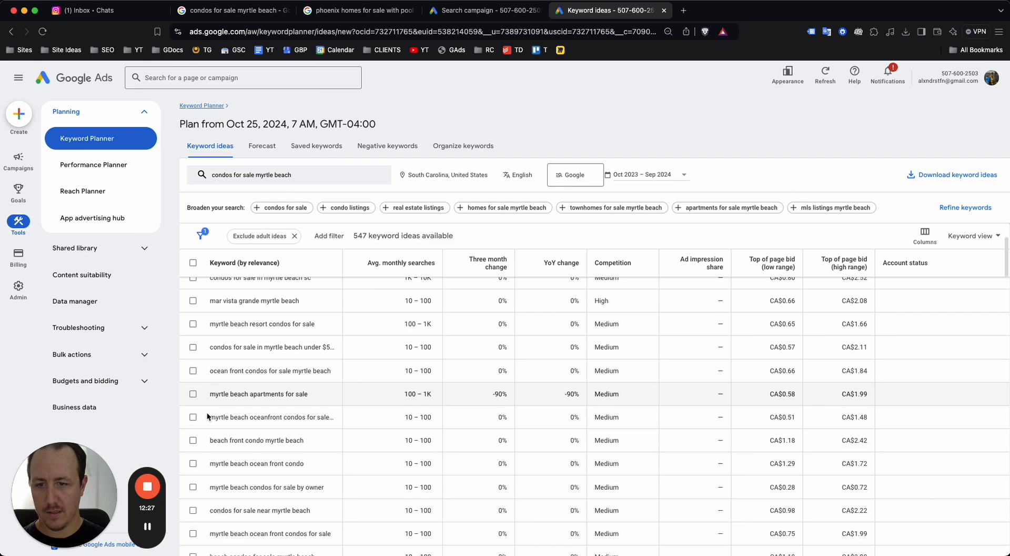
drag(210, 416, 329, 419)
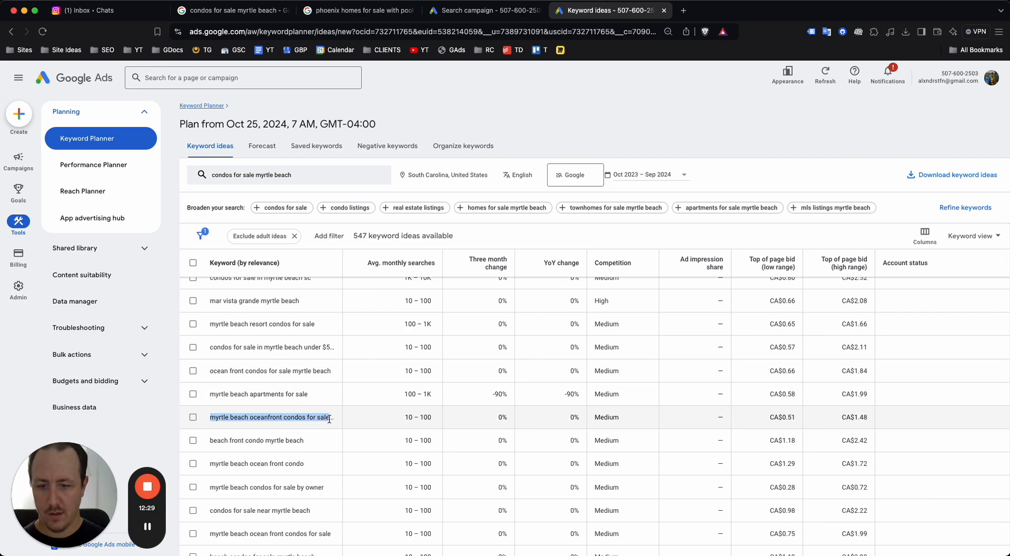
click(484, 10)
key(super+v)
Copy 'myrtle beach ocean front condo' from the keyword ideas for the campaign
click(587, 10)
scroll(402, 318, down, 2)
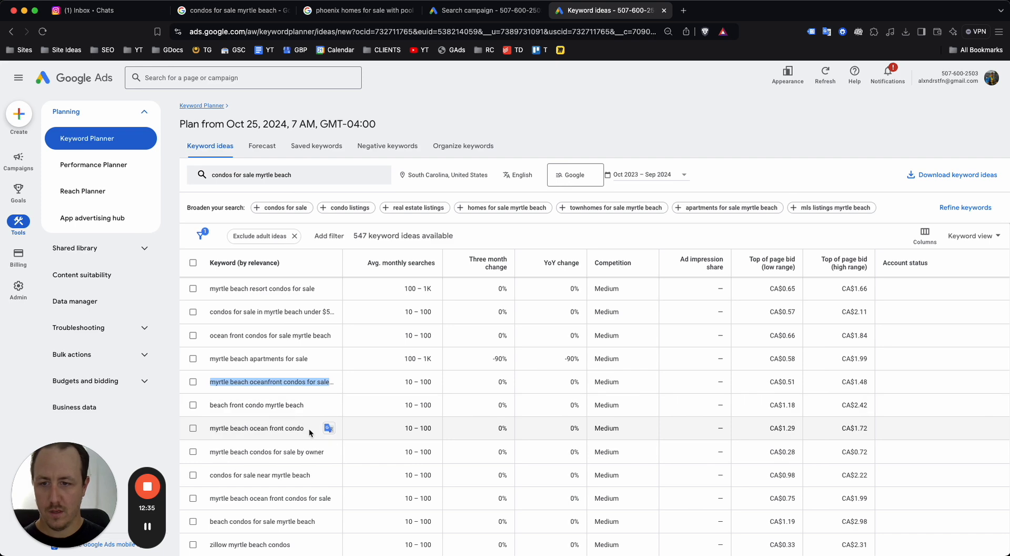
drag(307, 430, 204, 433)
key(super+c)
click(466, 12)
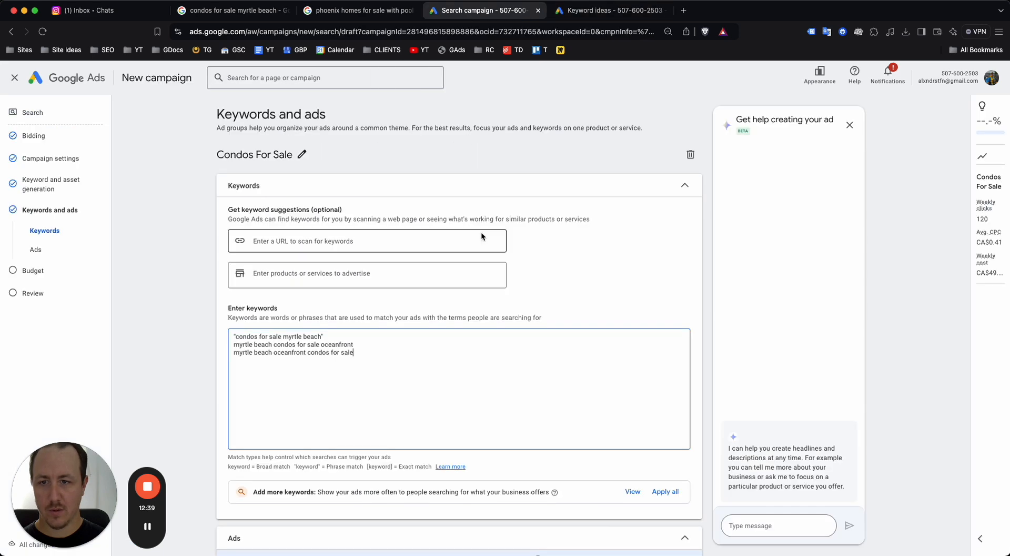
Add 'myrtle beach ocean front condo' as the fourth keyword line
key(Return)
key(super+v)
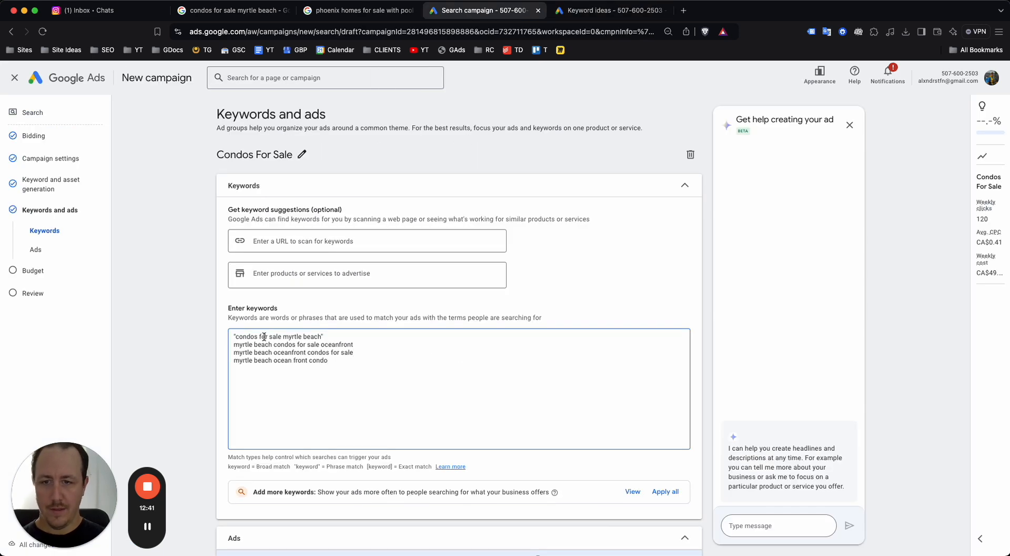
scroll(264, 337, up, 5)
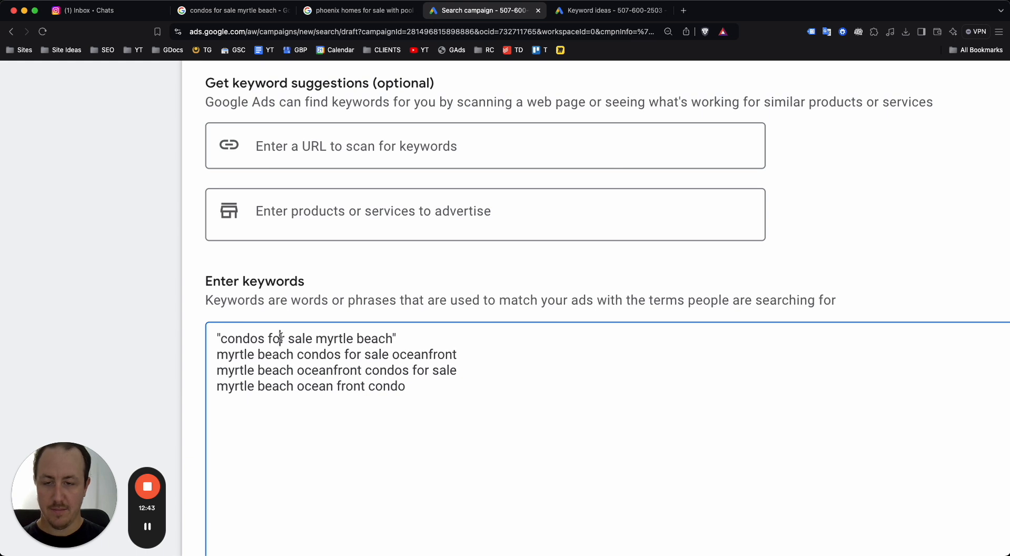
drag(221, 338, 380, 338)
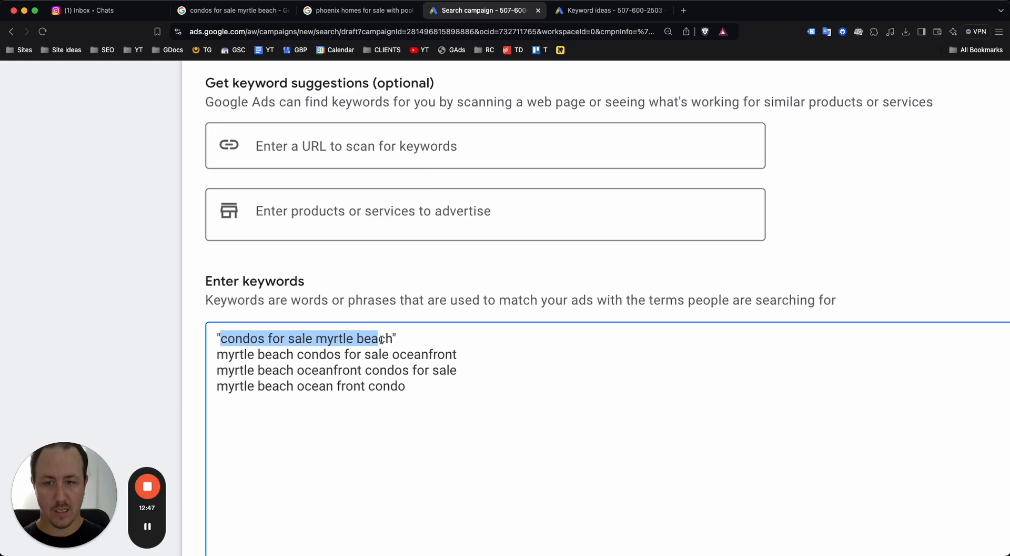
click(361, 361)
Review the four Myrtle Beach condo keywords, then place the cursor in the Final URL field
scroll(361, 361, down, 5)
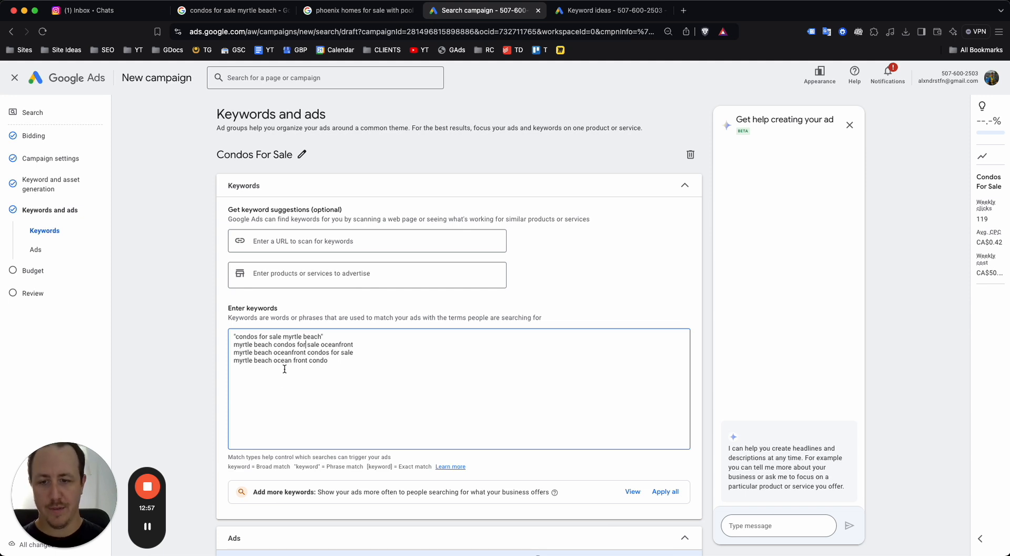
scroll(274, 358, up, 5)
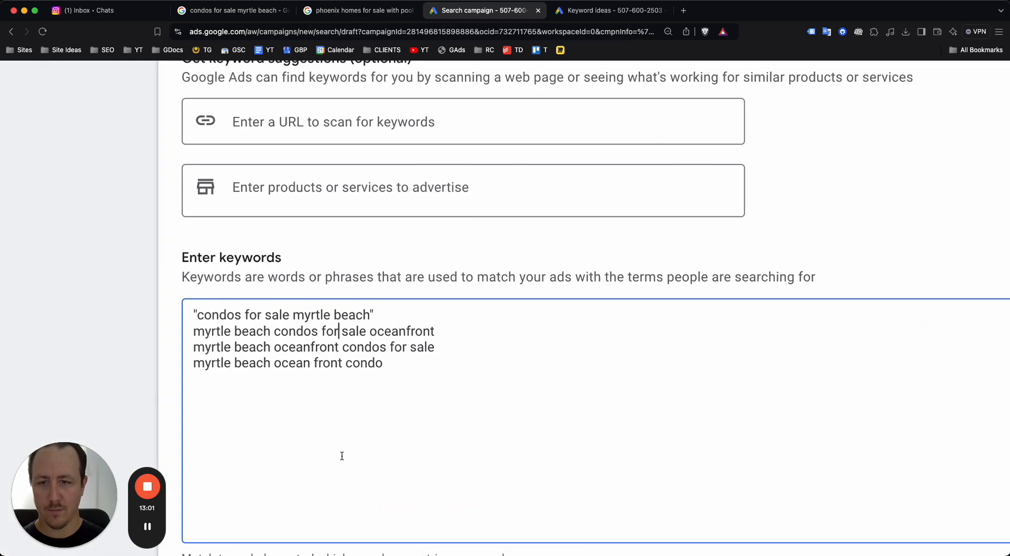
scroll(342, 379, down, 3)
scroll(364, 477, down, 5)
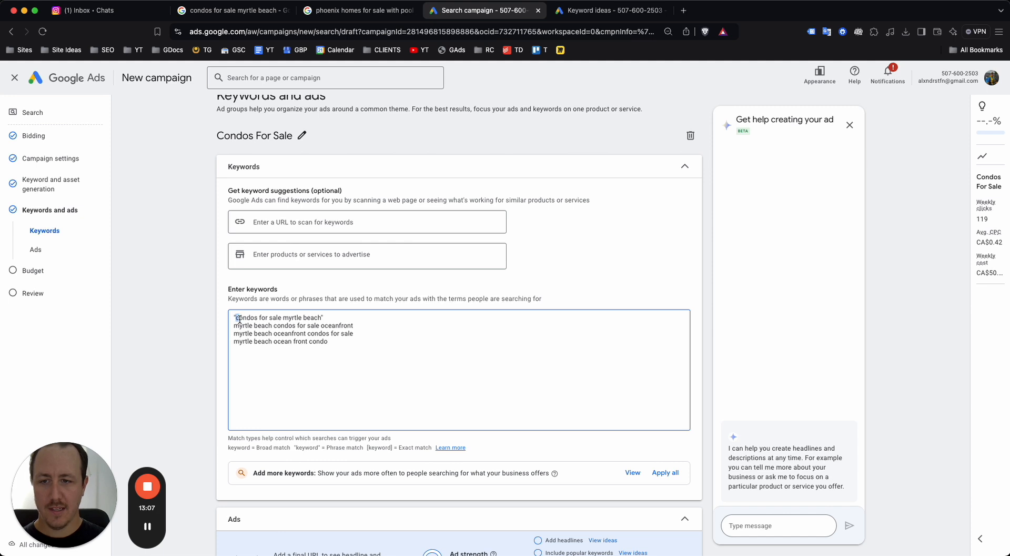
drag(234, 326, 355, 342)
click(355, 342)
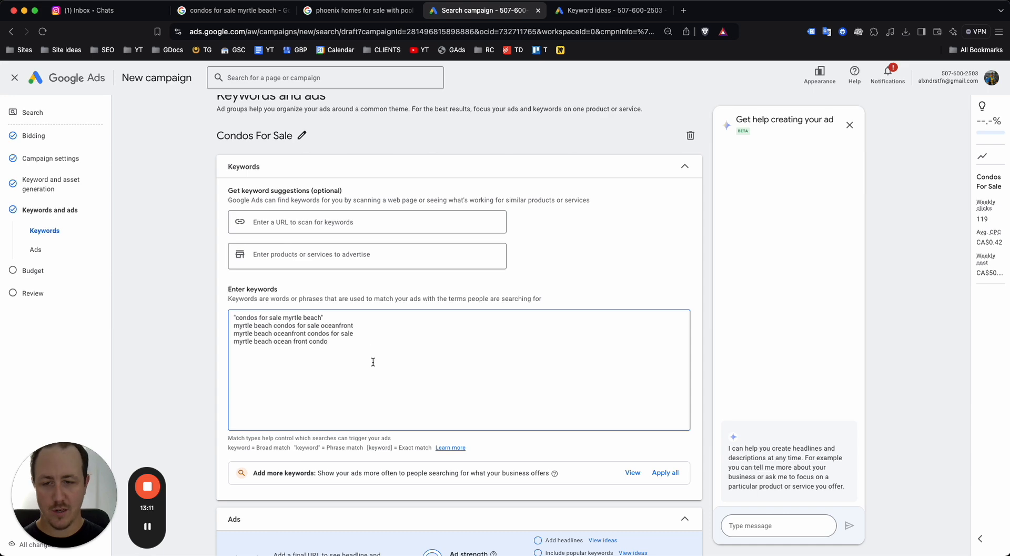
scroll(373, 361, down, 6)
click(324, 321)
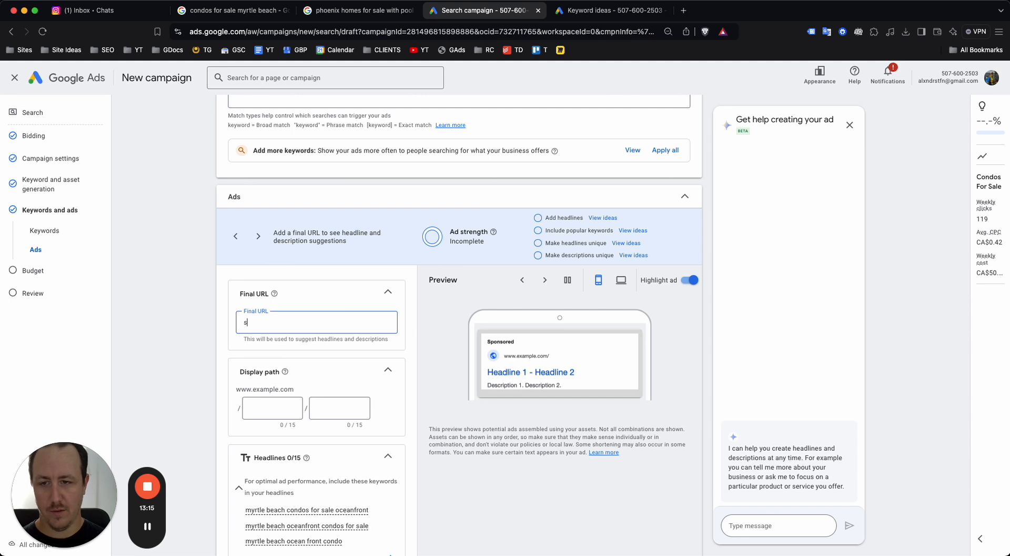
Set the final URL to screalestate.com/myrtle-beach and the display path to myrtle-beach/condos
text(screalestate.com)
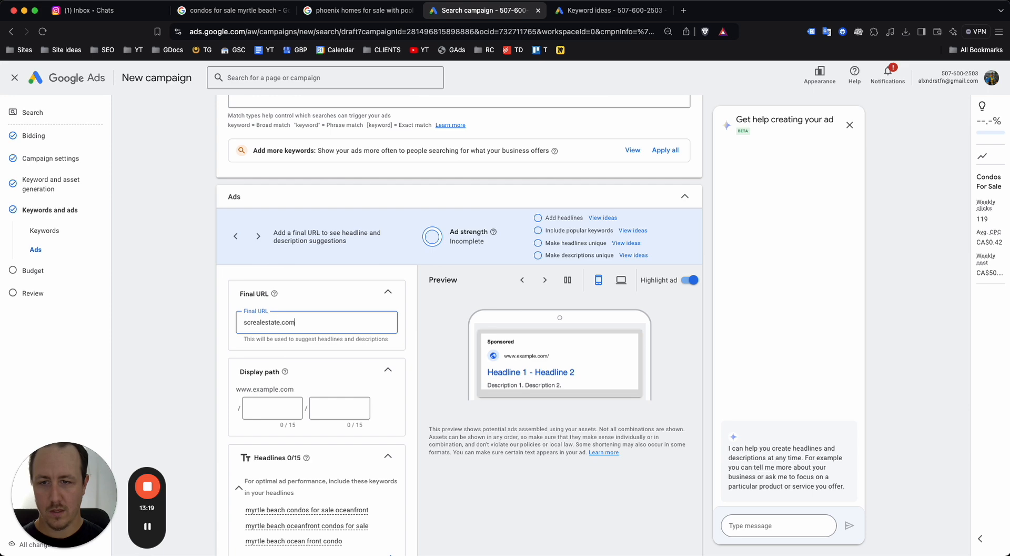
text(yrtleb)
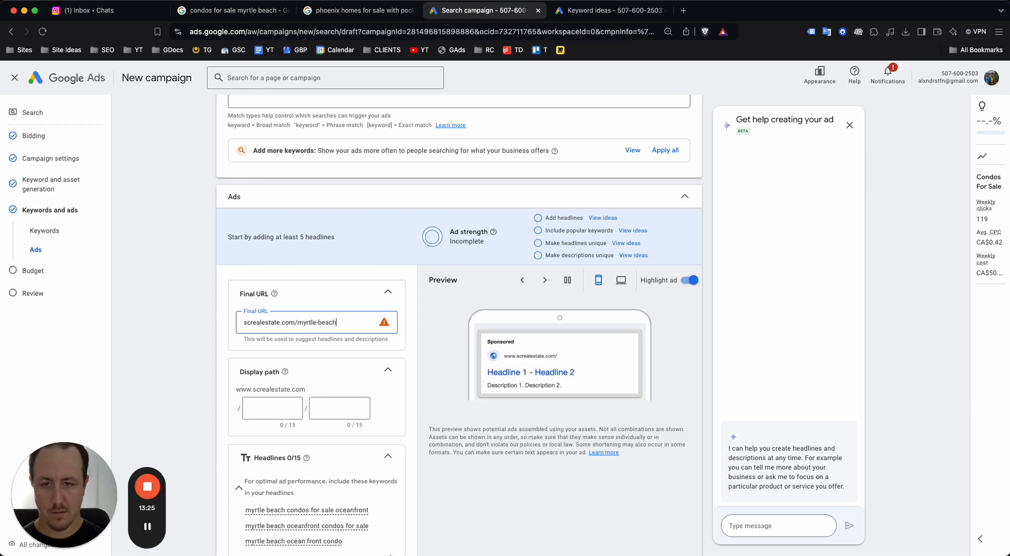
triple_click(334, 324)
click(276, 409)
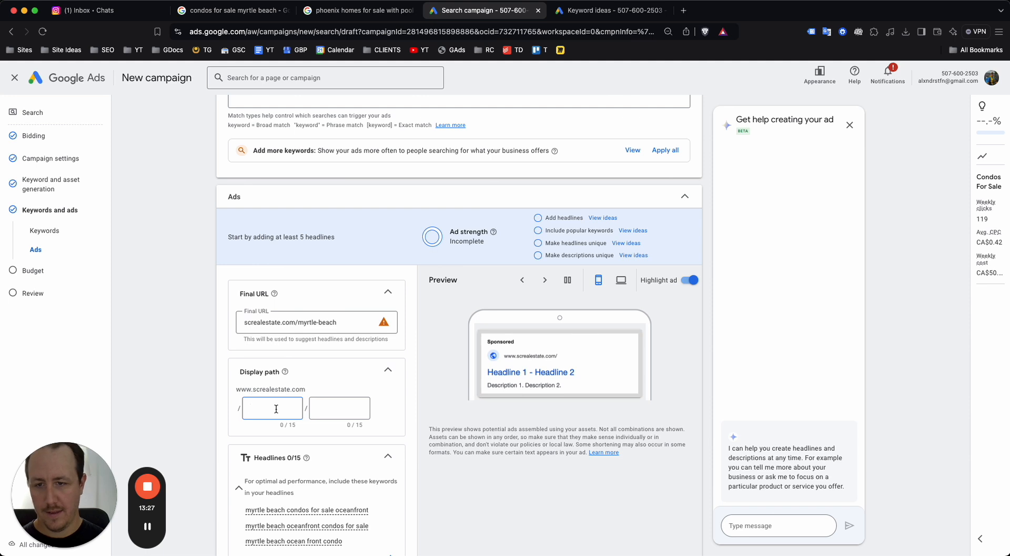
text(con)
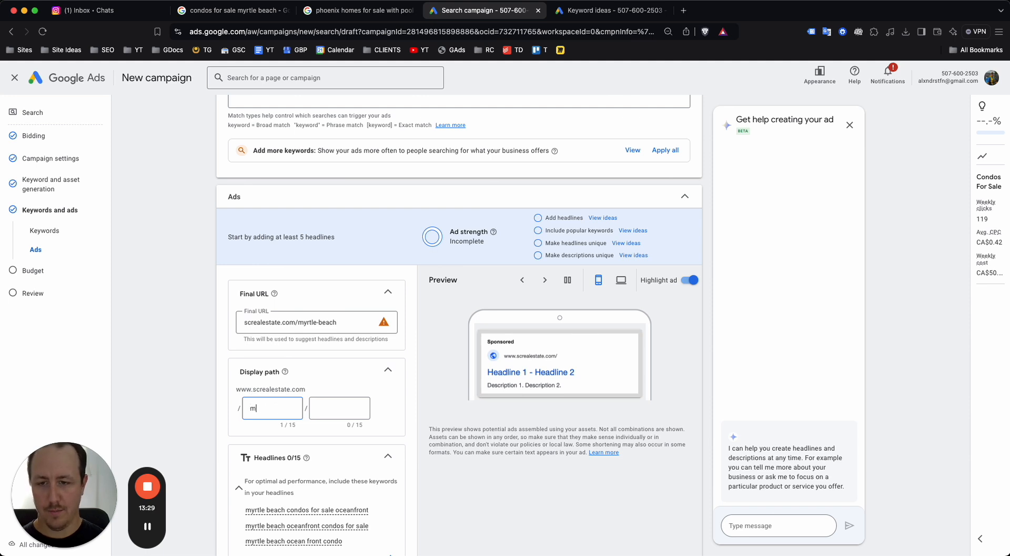
text(ach)
key(Tab)
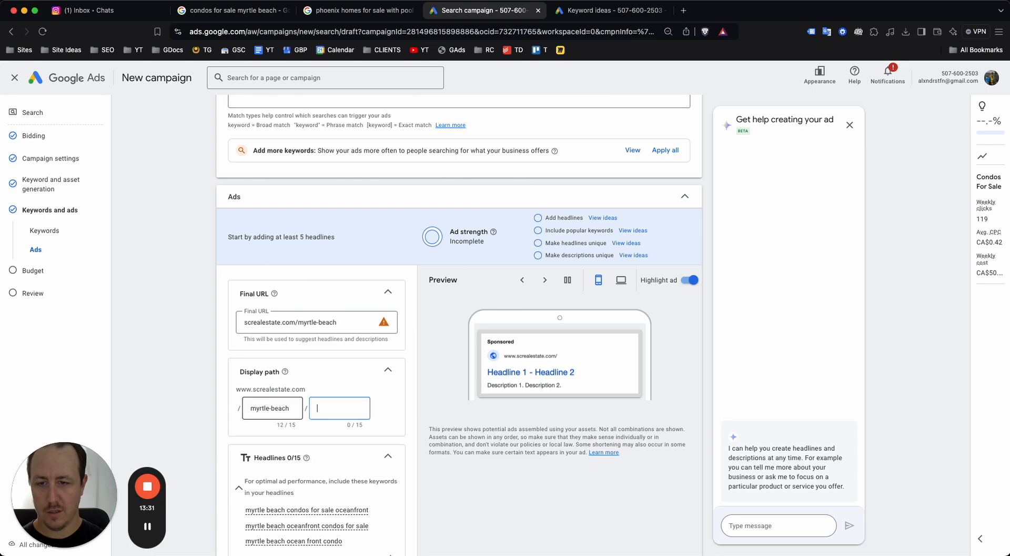
text(condos)
click(217, 409)
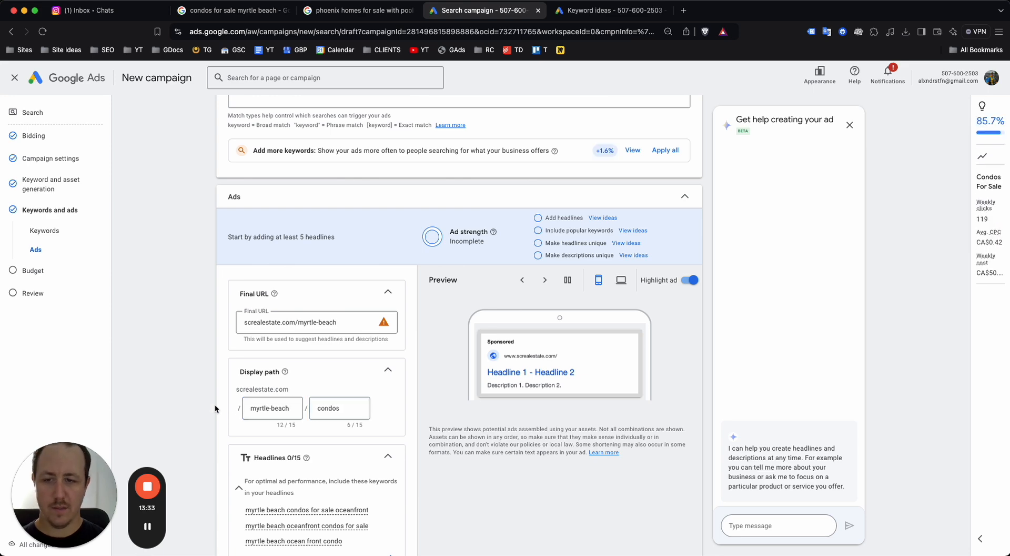
Scroll through the ad preview to check the new URL and display path
scroll(276, 394, up, 5)
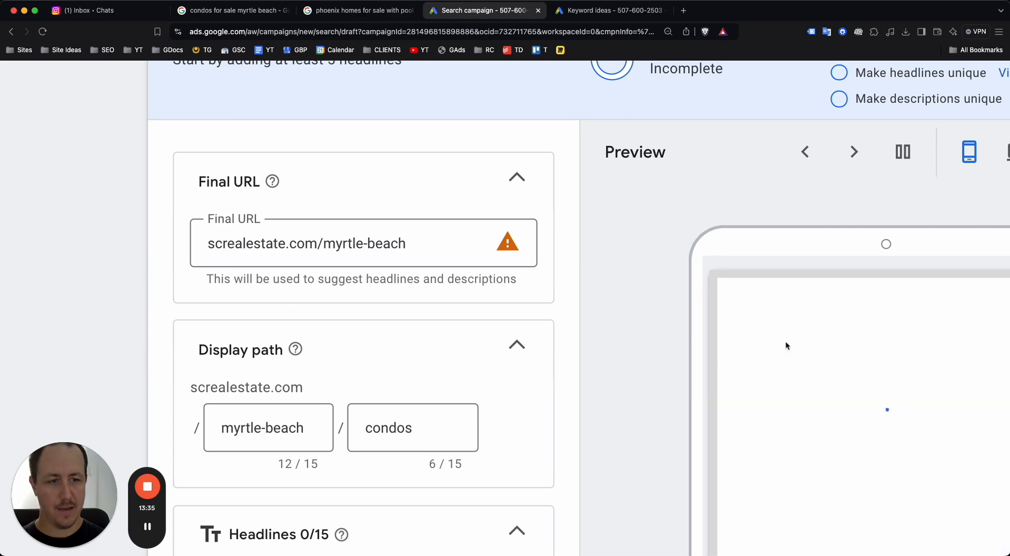
scroll(892, 345, down, 5)
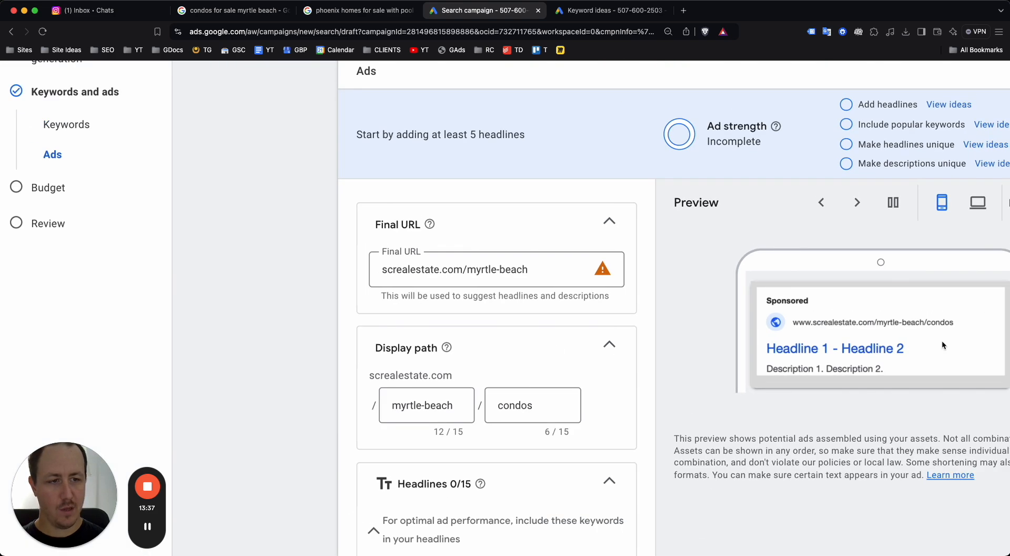
scroll(942, 340, up, 5)
scroll(863, 318, down, 5)
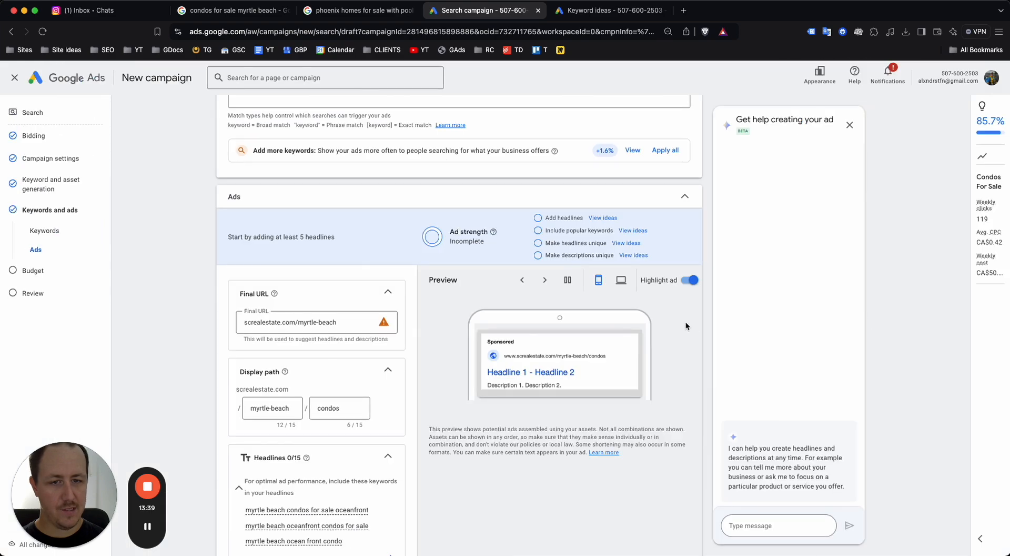
scroll(563, 371, up, 5)
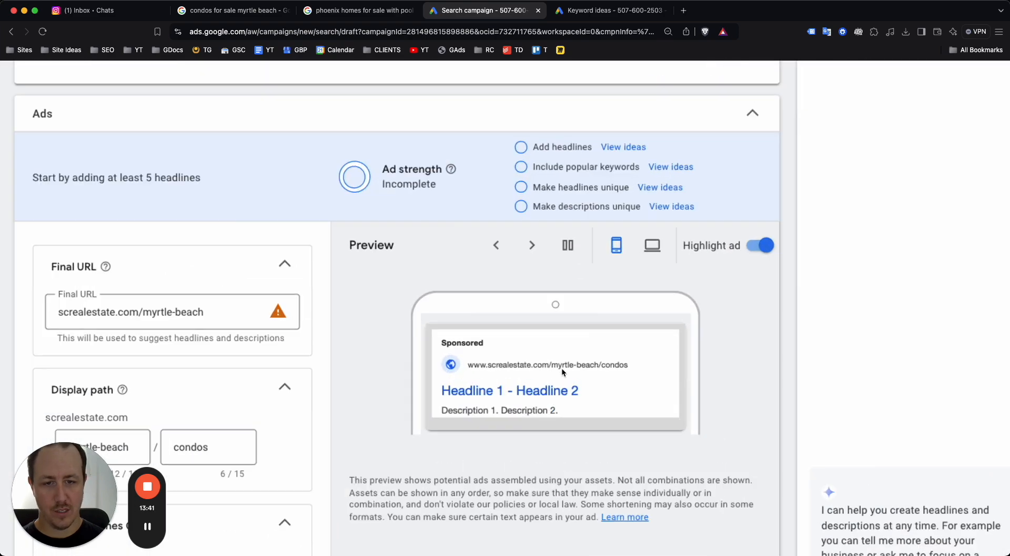
scroll(561, 368, down, 5)
scroll(326, 316, down, 5)
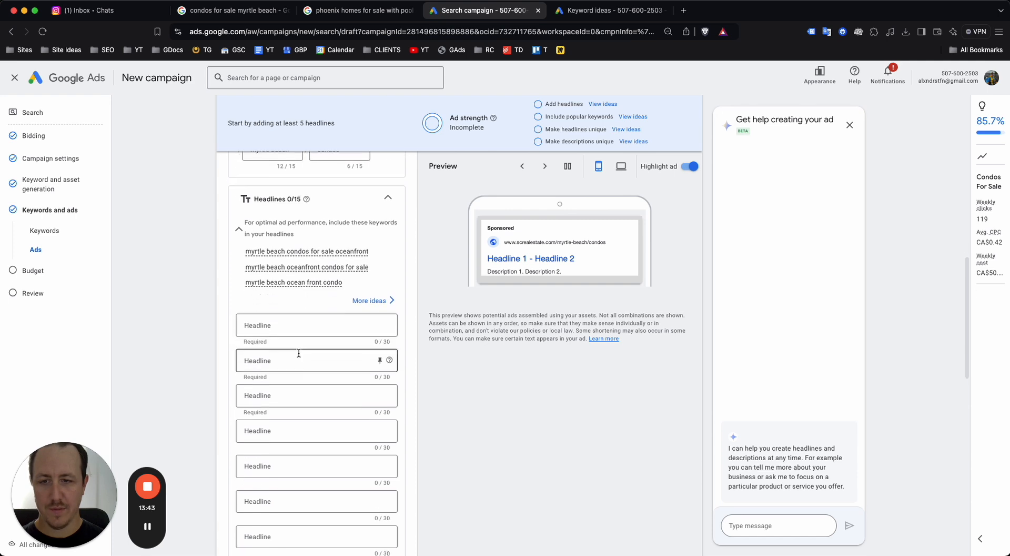
Write headlines 'Myrtle Beach Condo's For Sale' and 'See Our Myrtle Beach Condo'
click(299, 294)
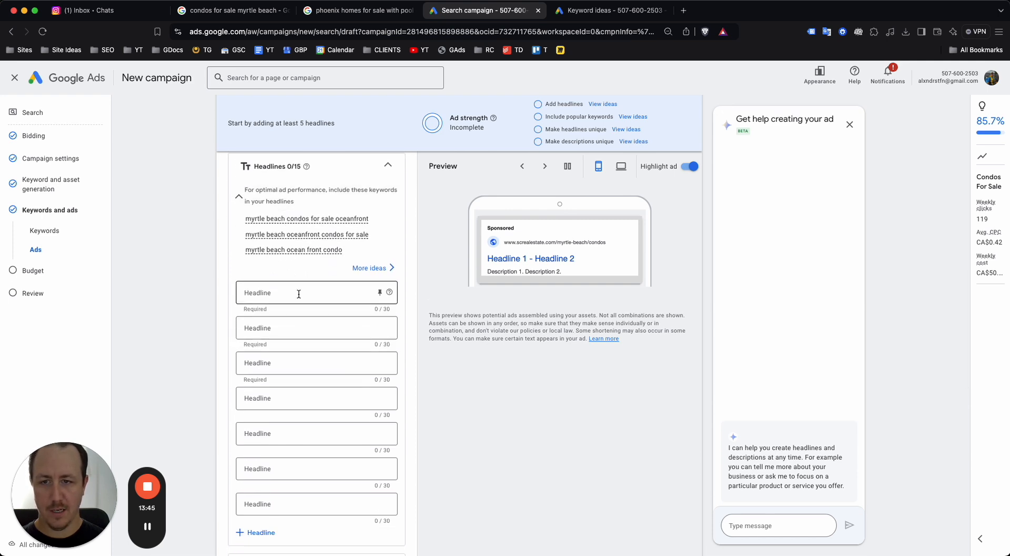
text(COnd)
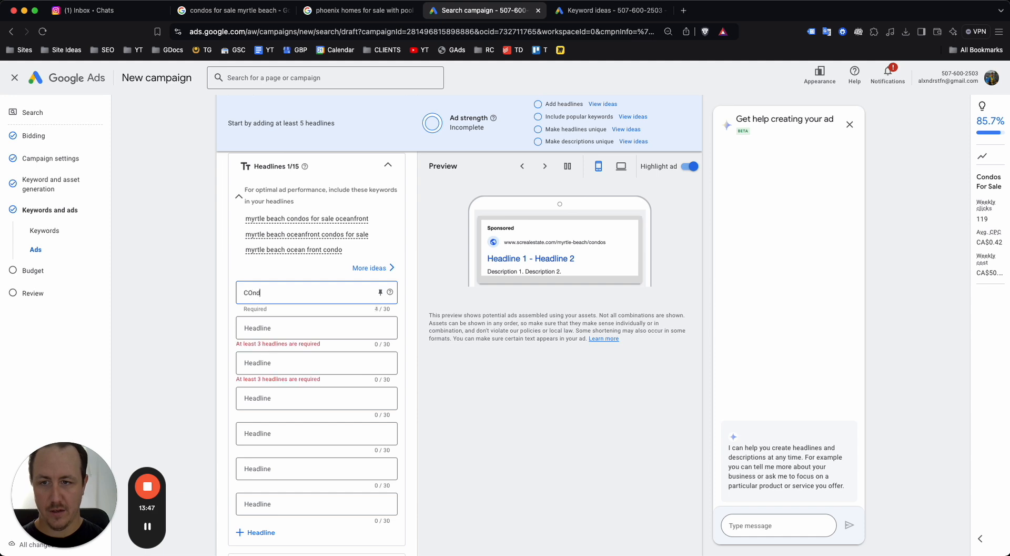
key(BackSpace)
key(BackSpace)
key(BackSpace)
key(BackSpace)
text(Myrtle Beach Don)
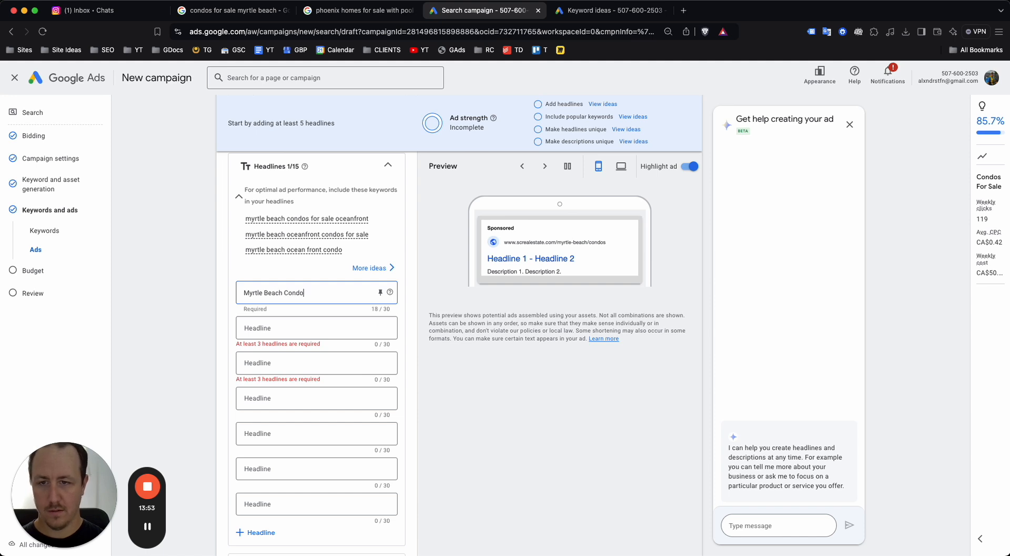
text(do's For Sale)
key(super+a)
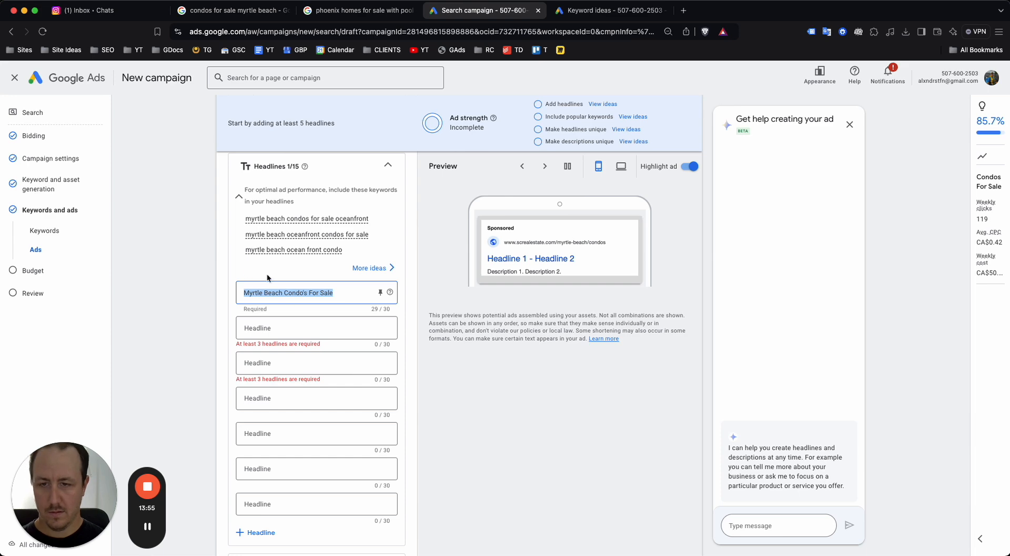
click(279, 293)
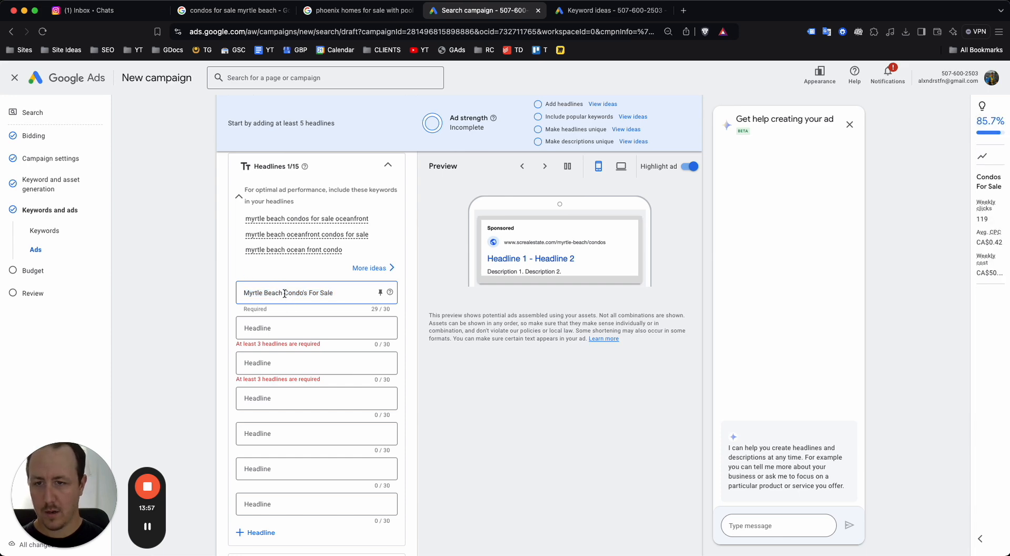
drag(284, 293, 237, 297)
key(super+c)
click(247, 328)
key(super+v)
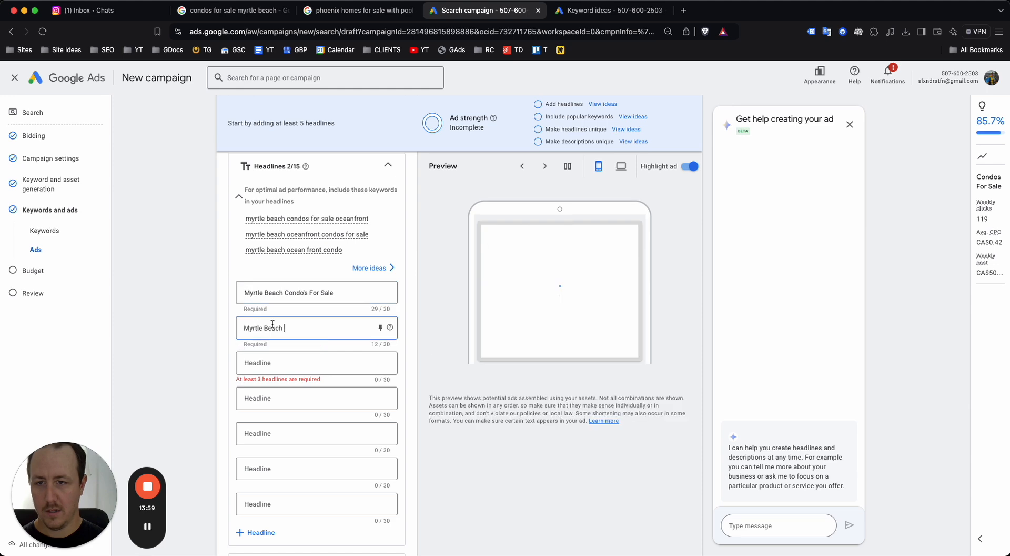
text(Explore Our Myrtle)
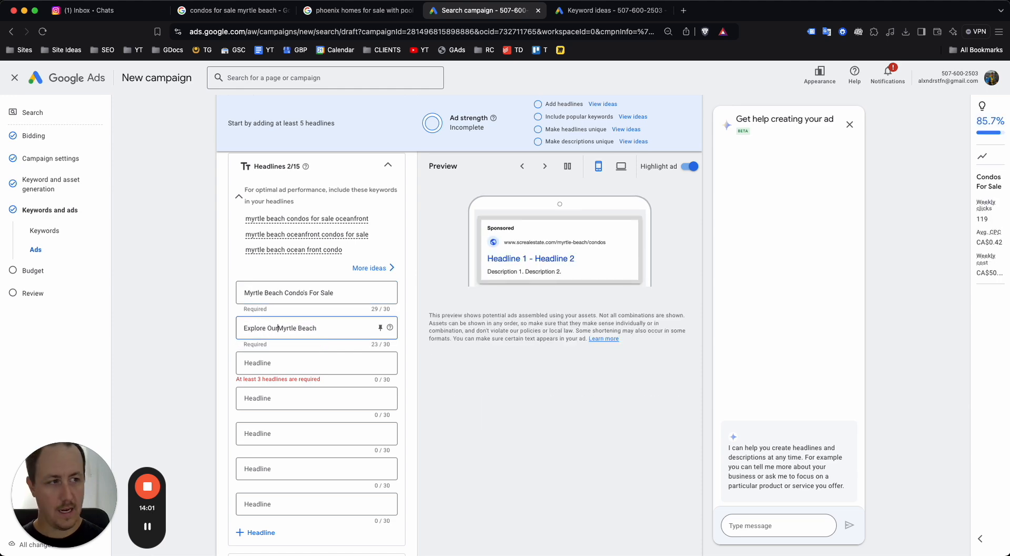
text( Beach Condo)
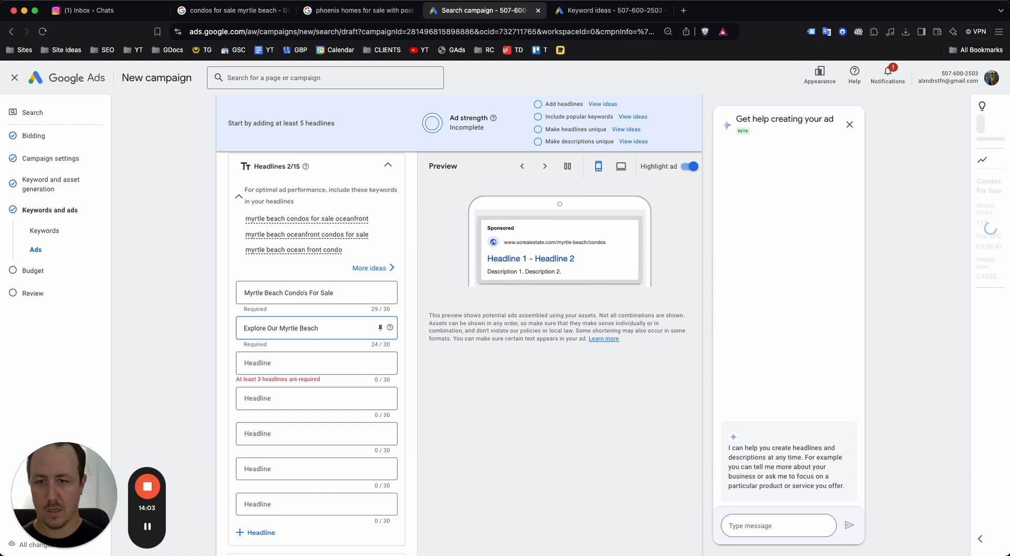
double_click(257, 327)
text(See)
Add headlines 'Myrtle Beach Oceanfront Condos' and 'Check Our Myrtle Beach Condo's'
click(334, 361)
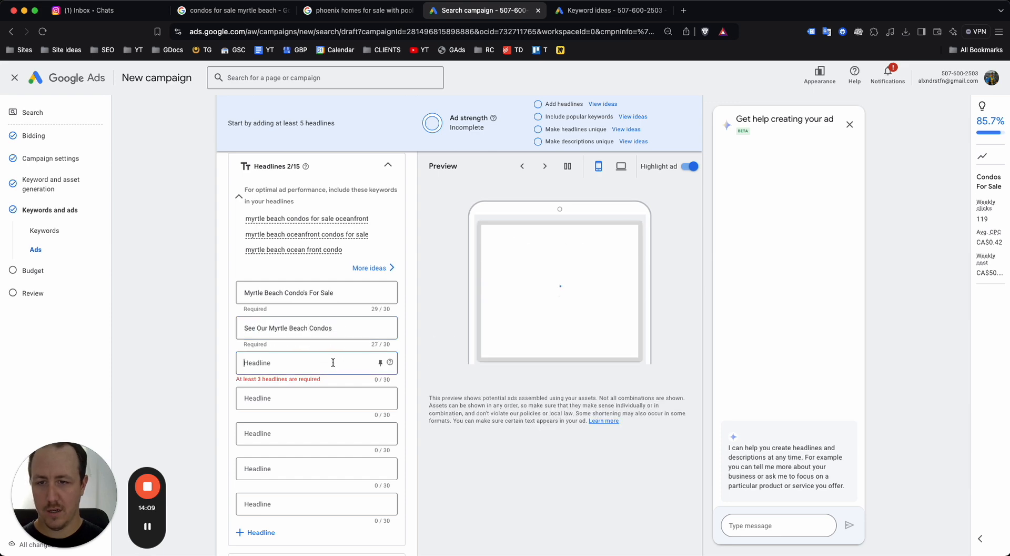
text(Myrtle Beach Oceanfront cons)
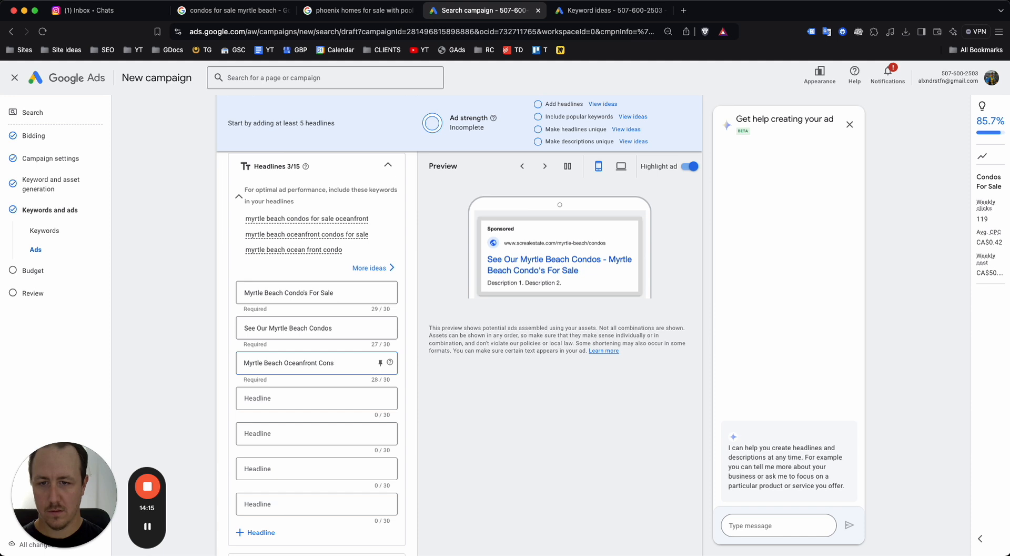
key(BackSpace)
text(dos)
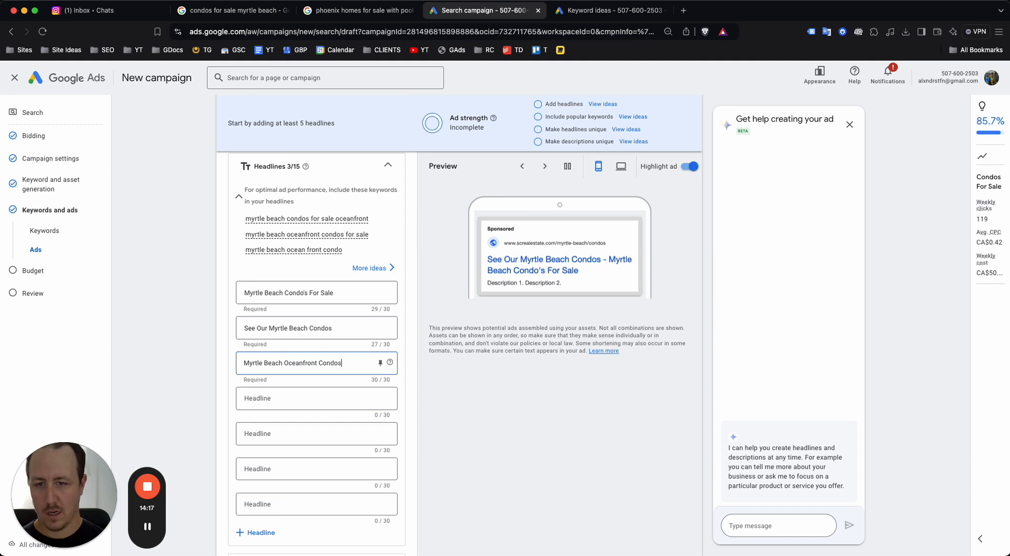
click(311, 389)
text(Check Out Our Myrtle Beach)
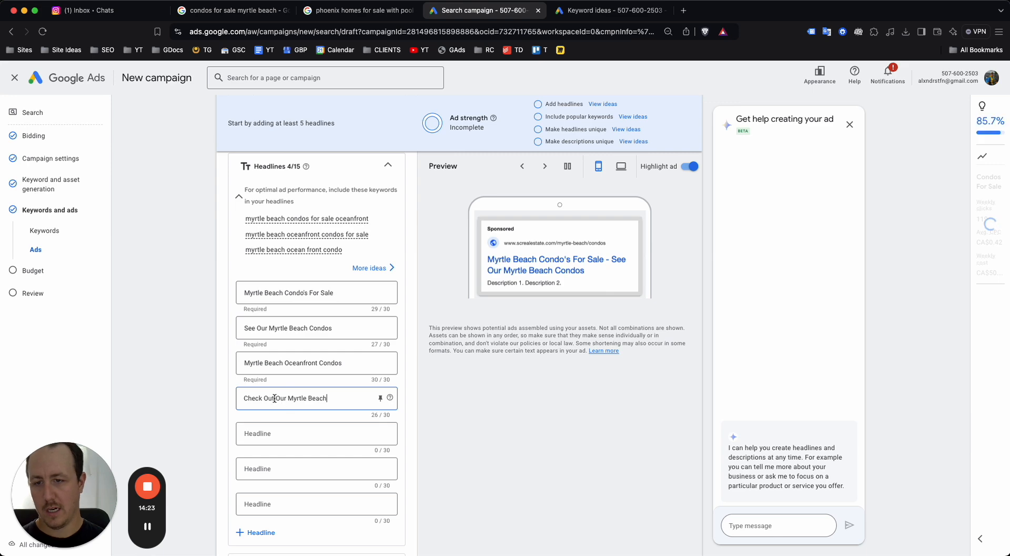
key(BackSpace)
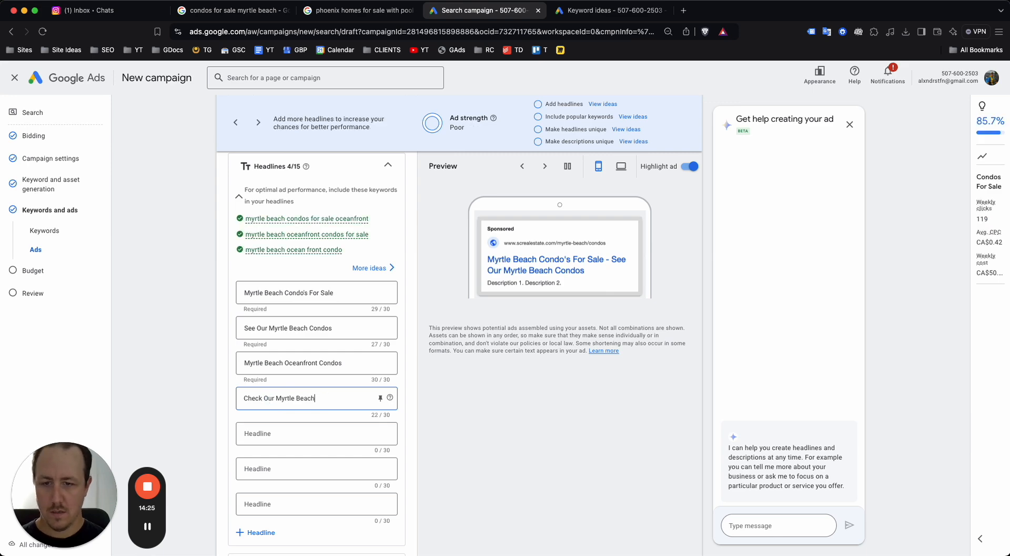
text(Condo's)
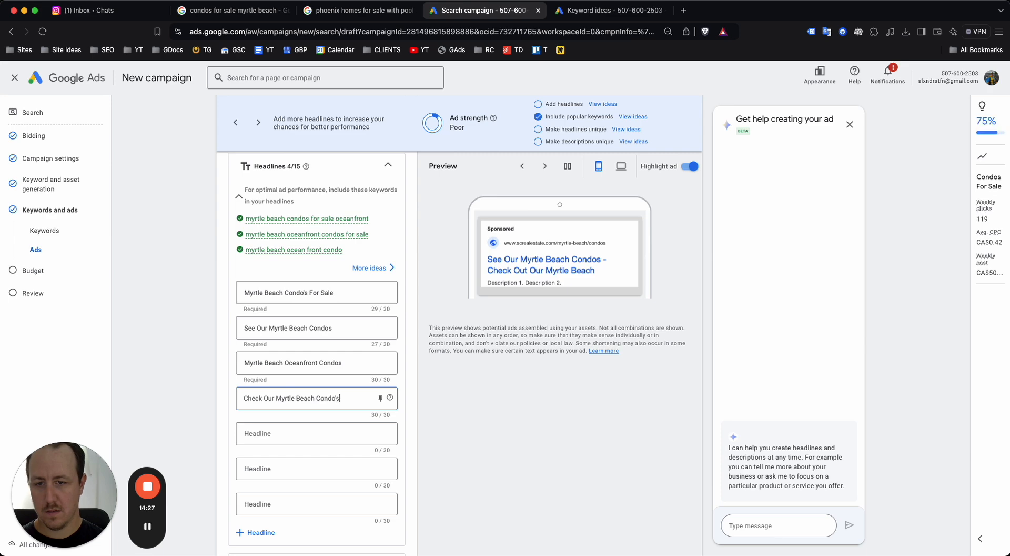
Add the headline 'Condo's For Sale Myrtle Beach' and delete a duplicate oceanfront headline
click(323, 429)
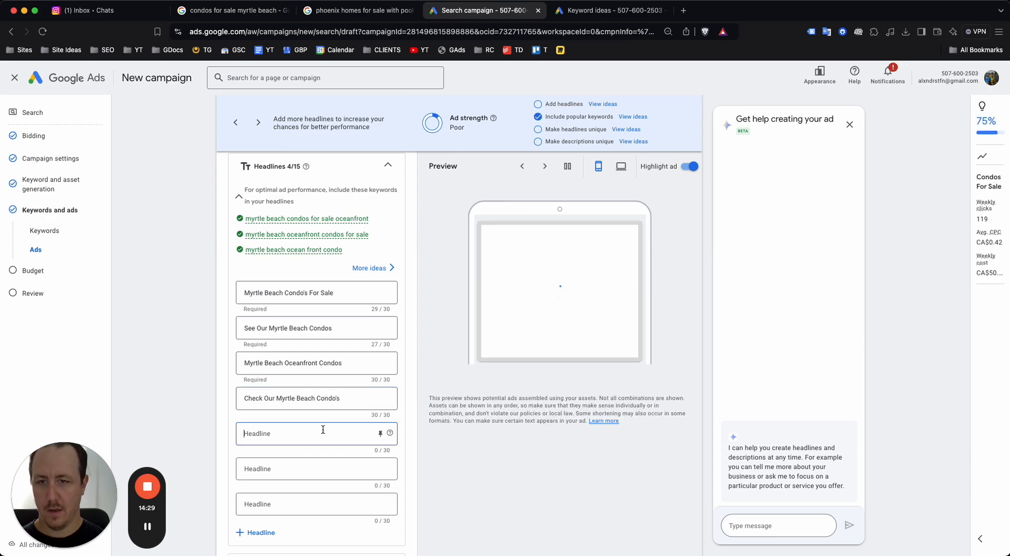
text(Myrtle Beach)
key(super+Left)
text(Condo's Fo)
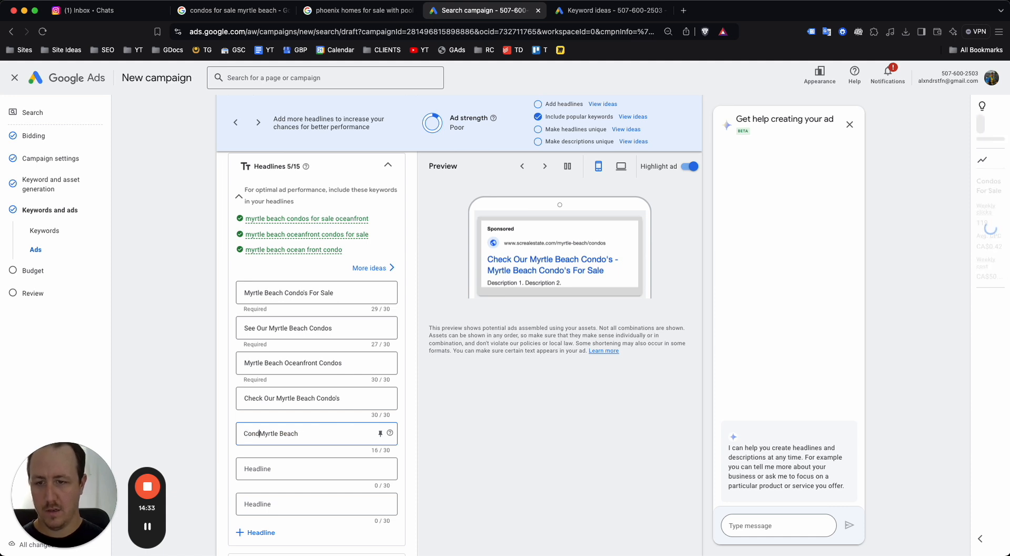
text(r Sale)
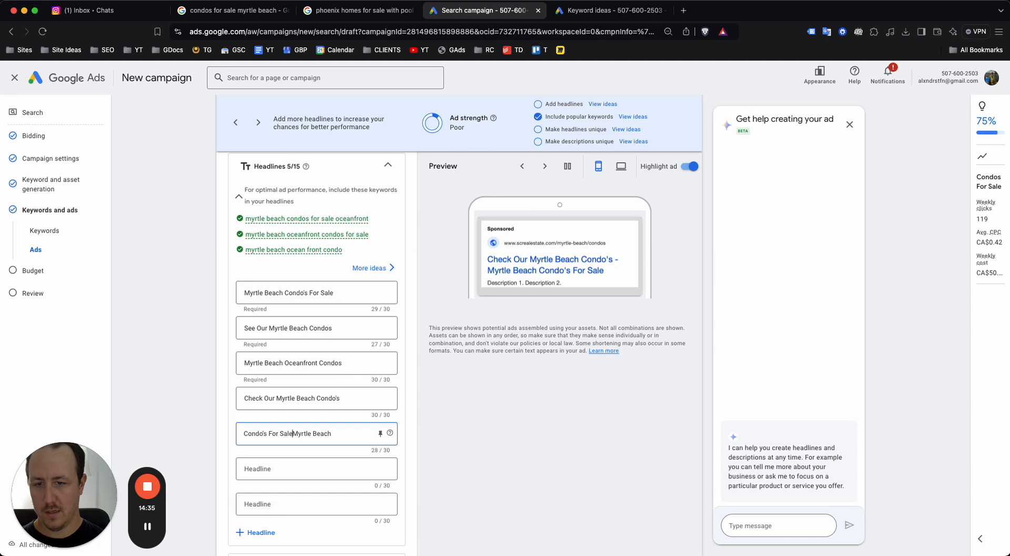
click(310, 473)
key(super+v)
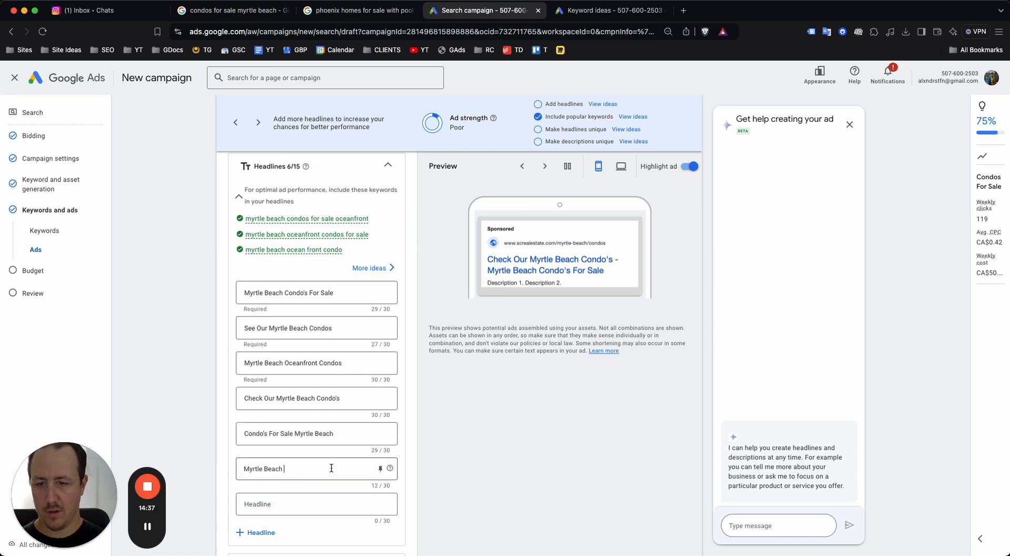
text(Oceanfront Real E)
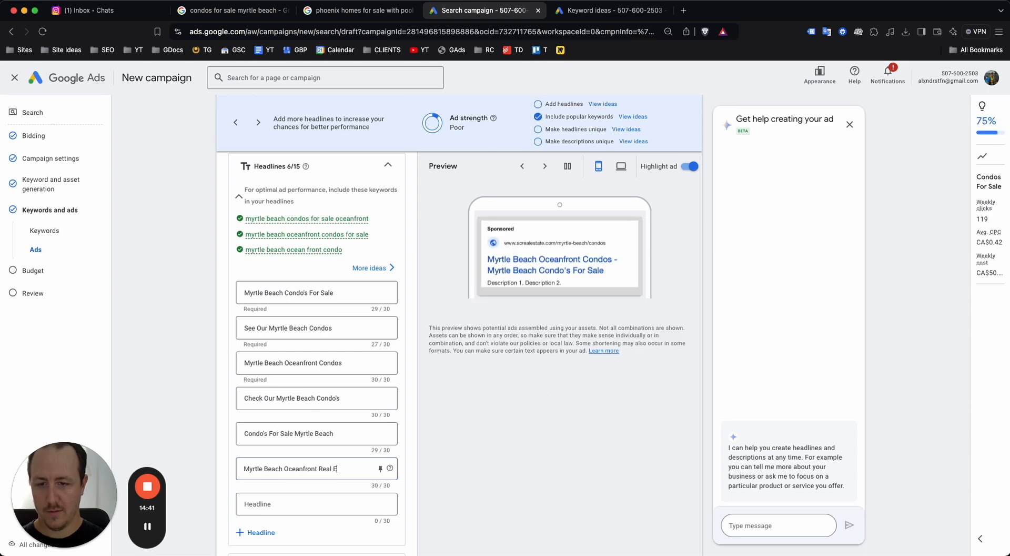
key(BackSpace)
key(BackSpace)
key(BackSpace)
key(BackSpace)
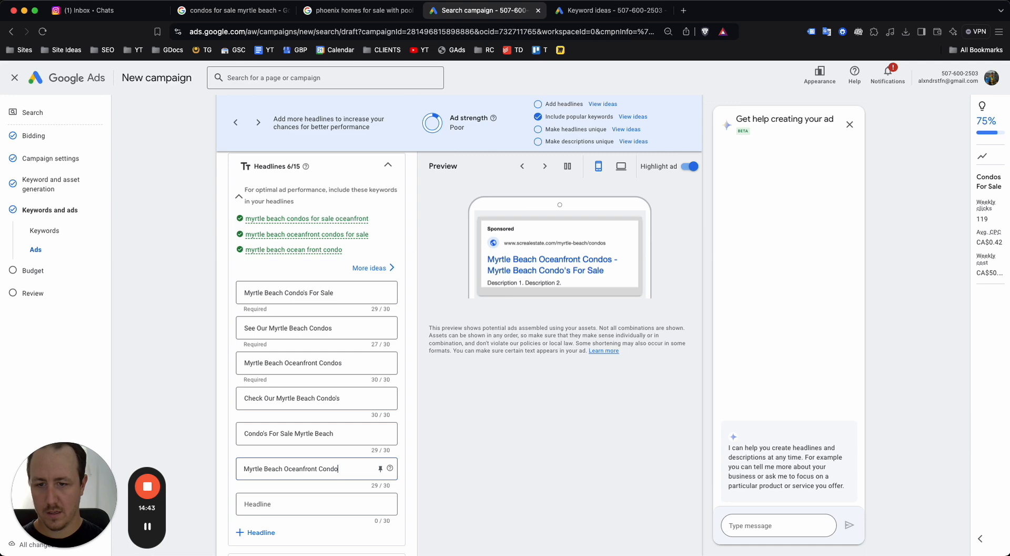
triple_click(367, 475)
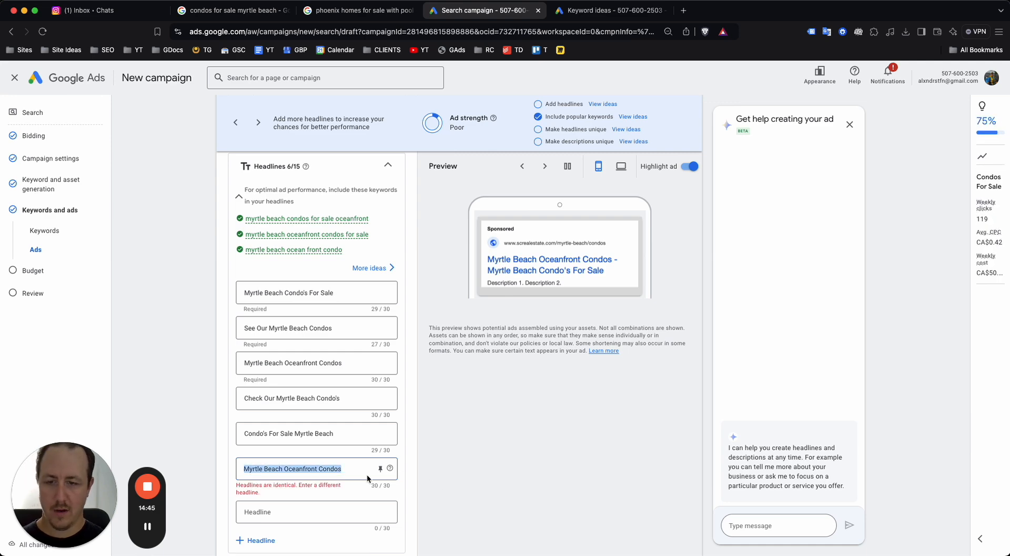
key(BackSpace)
click(260, 363)
click(293, 468)
Enter the price headline and change it to 'Condo's From $200k'
scroll(294, 434, down, 1)
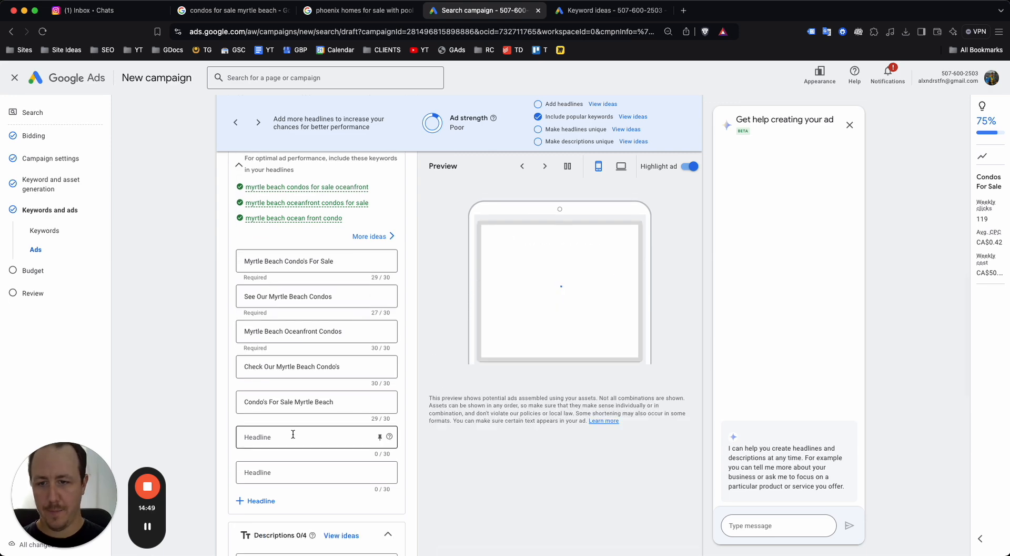
text(Condo's From $500k)
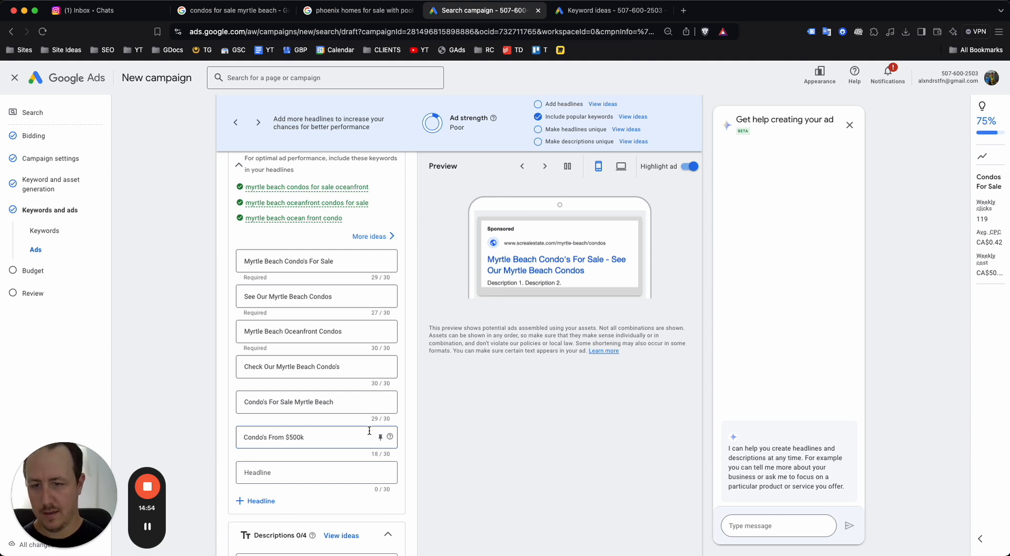
click(574, 409)
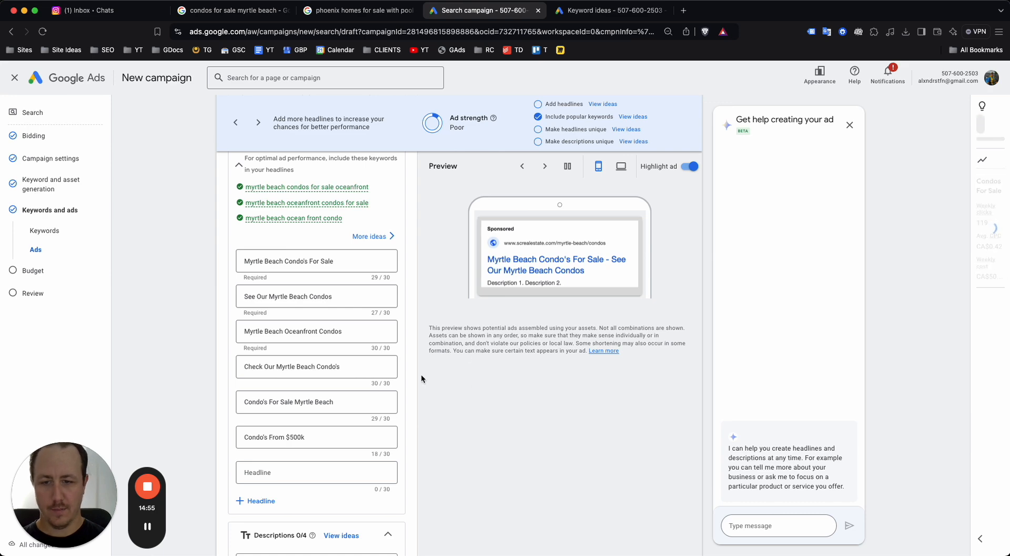
click(292, 437)
key(BackSpace)
text(2)
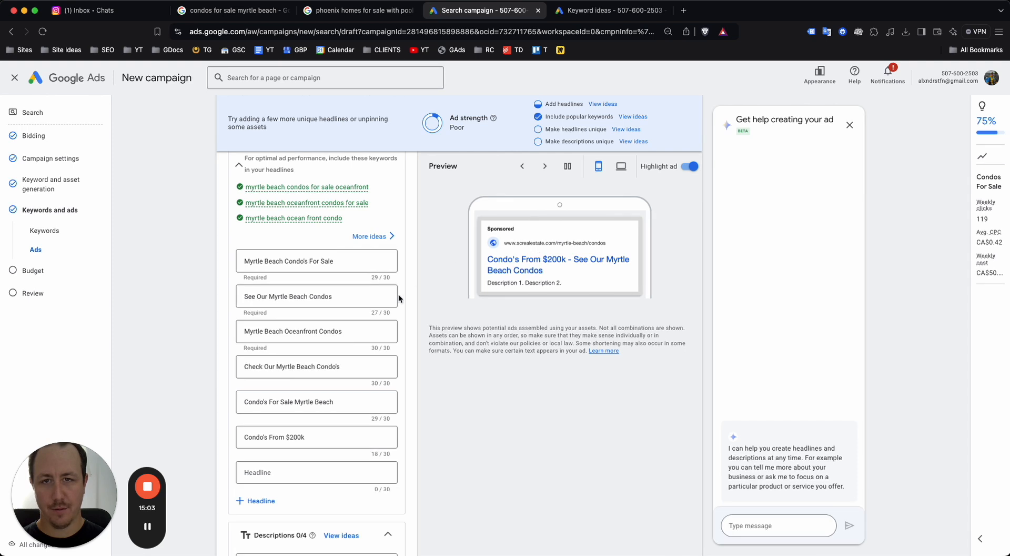
scroll(326, 294, up, 3)
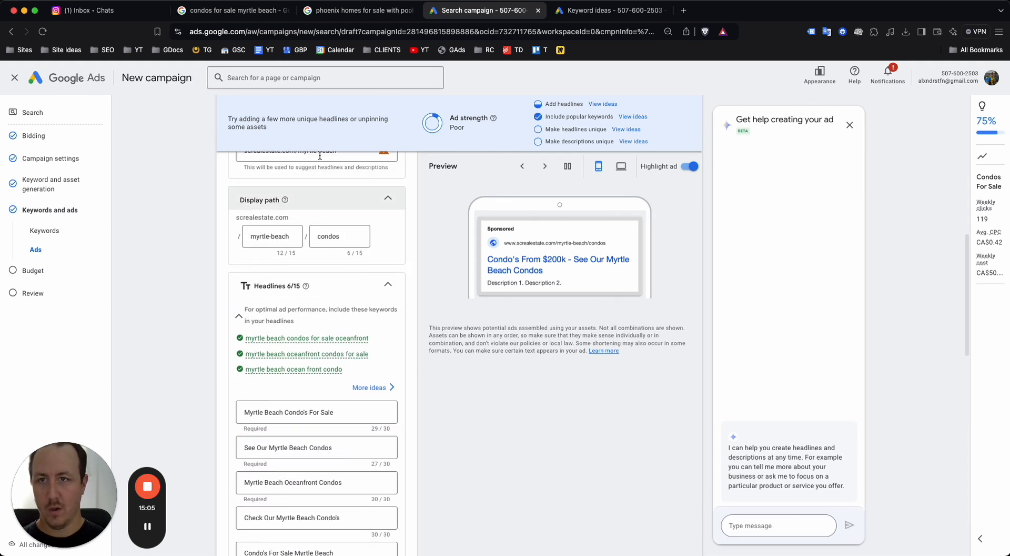
scroll(298, 372, down, 5)
Add headlines 'Myrtle Beach Condo Listings' and 'Buy a Myrtle Beach Condo'
click(278, 383)
text(Myrtle Beach )
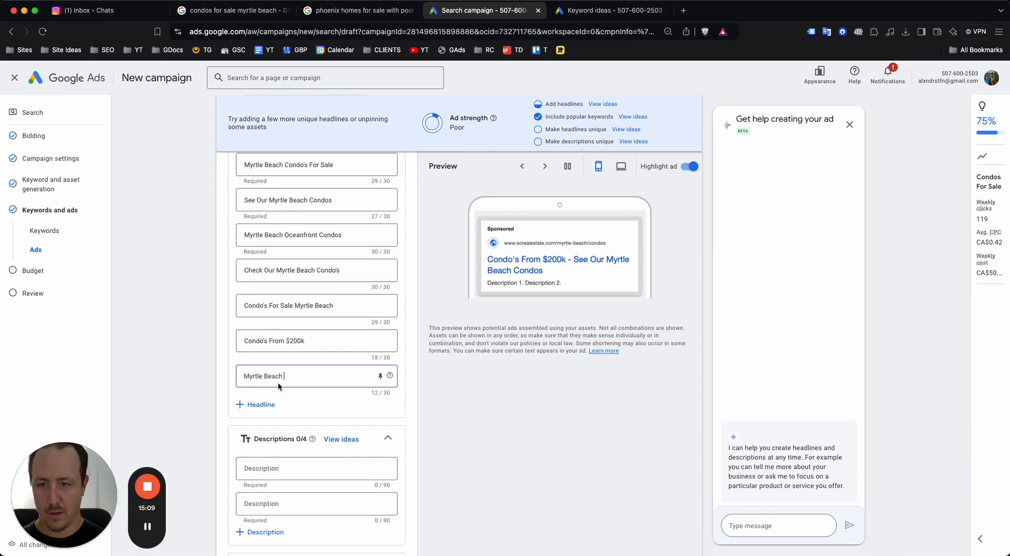
text(Condo Listing)
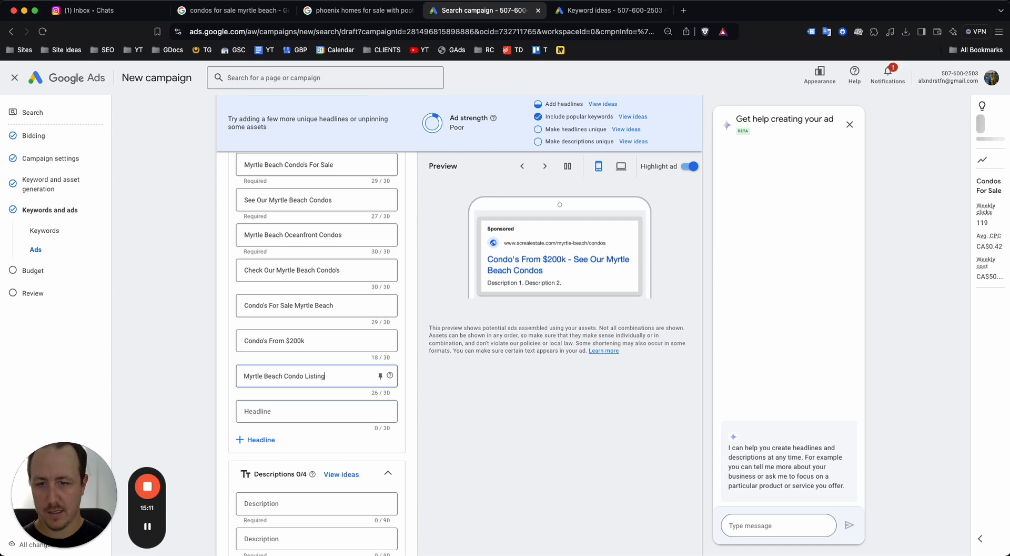
text(s)
scroll(266, 334, down, 6)
scroll(266, 326, up, 3)
click(268, 331)
click(270, 248)
text(Buy)
text( a Myrtle Beach Condo)
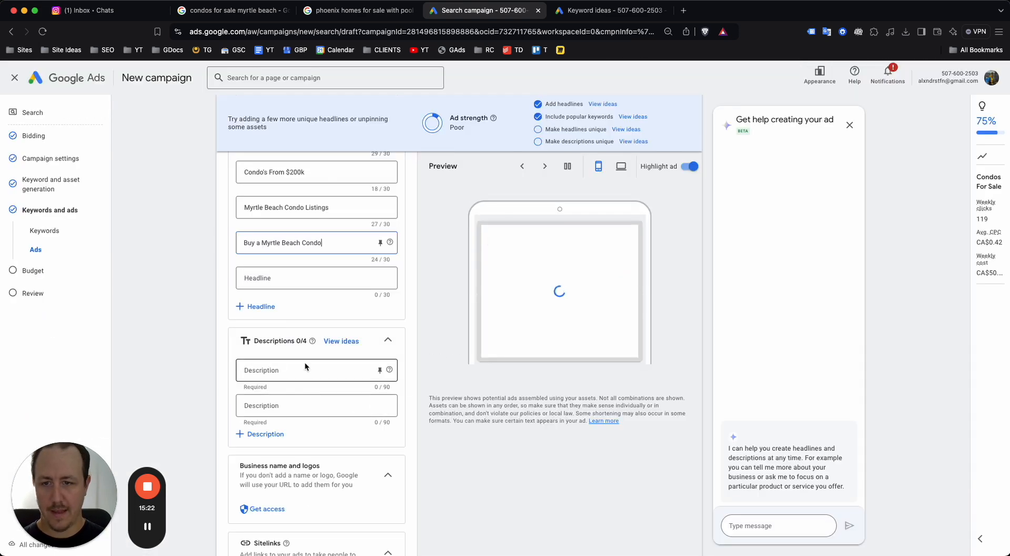
Write descriptions on Myrtle Beach condos for sale and oceanfront/luxury condos ending 'Give us a call today.'
click(305, 363)
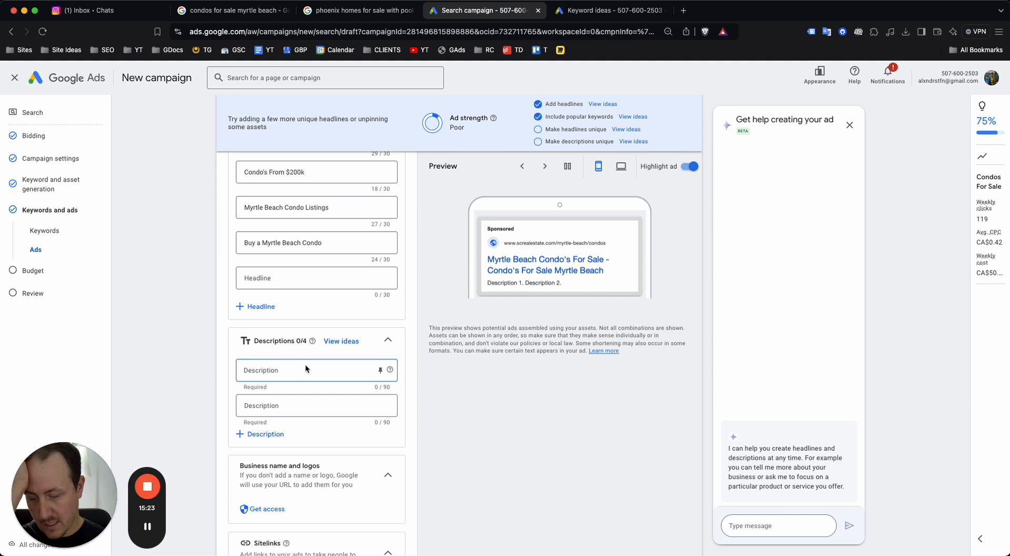
text(Check out)
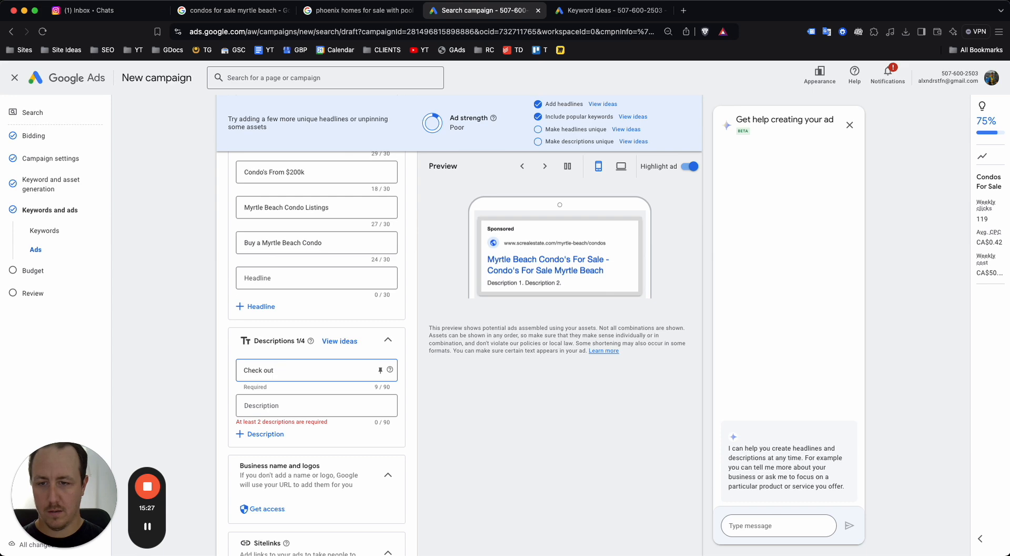
text( our wide range of Myrtle Beach)
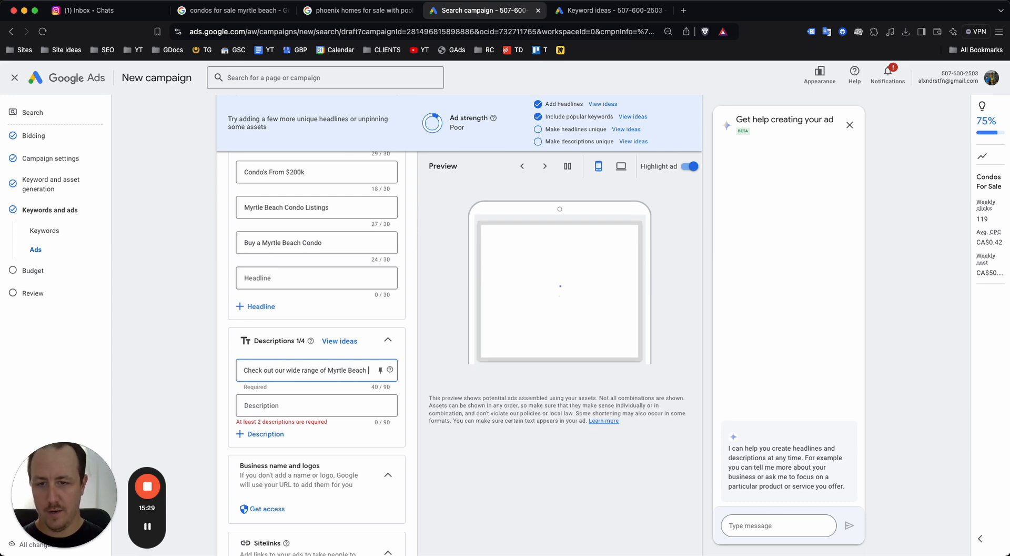
text( condo's)
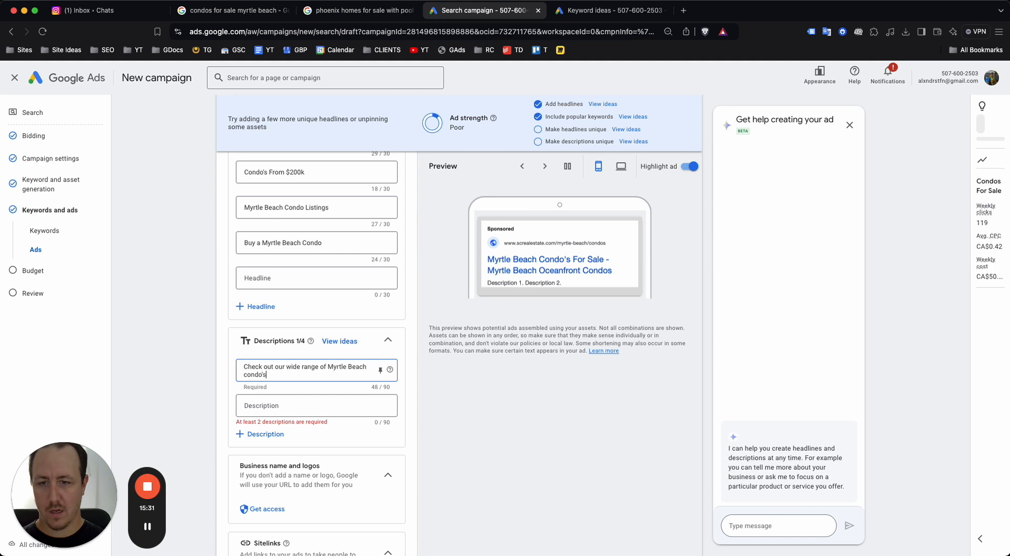
text( for sale.)
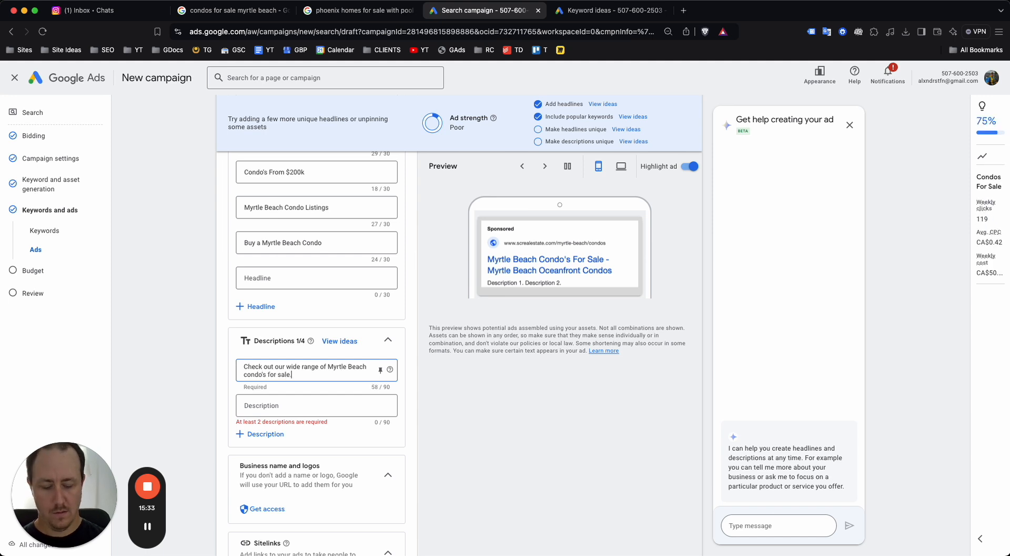
text( Find your d)
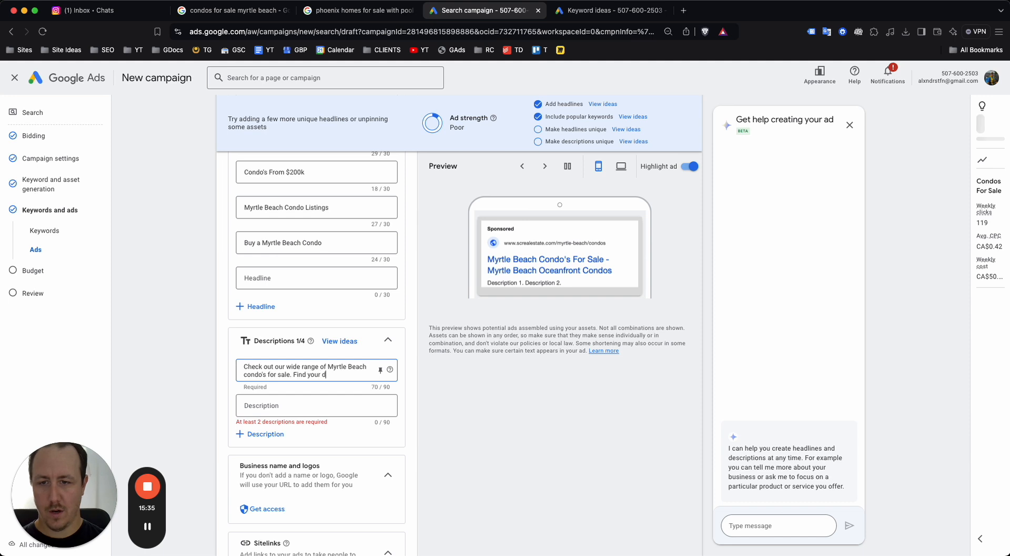
text(ream condo today.)
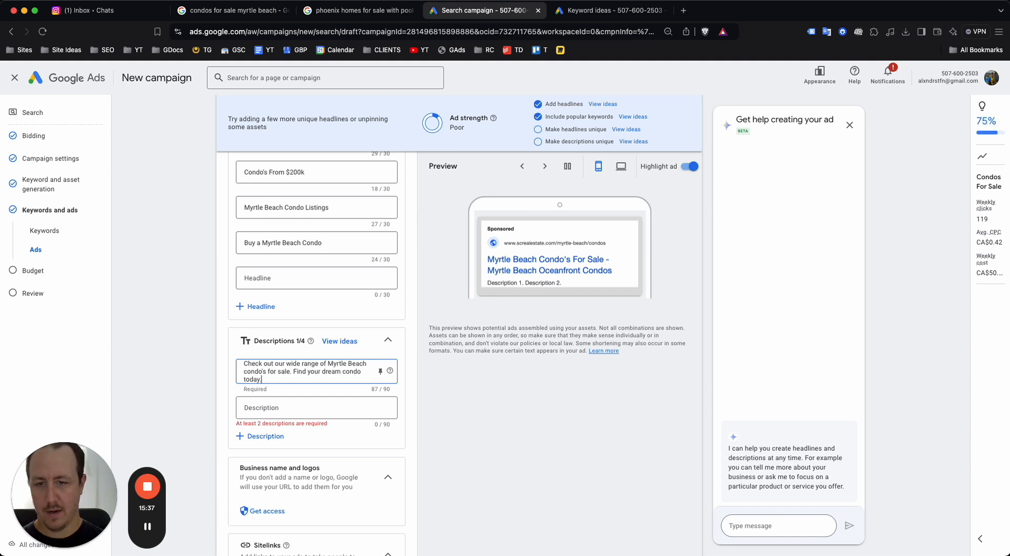
click(308, 402)
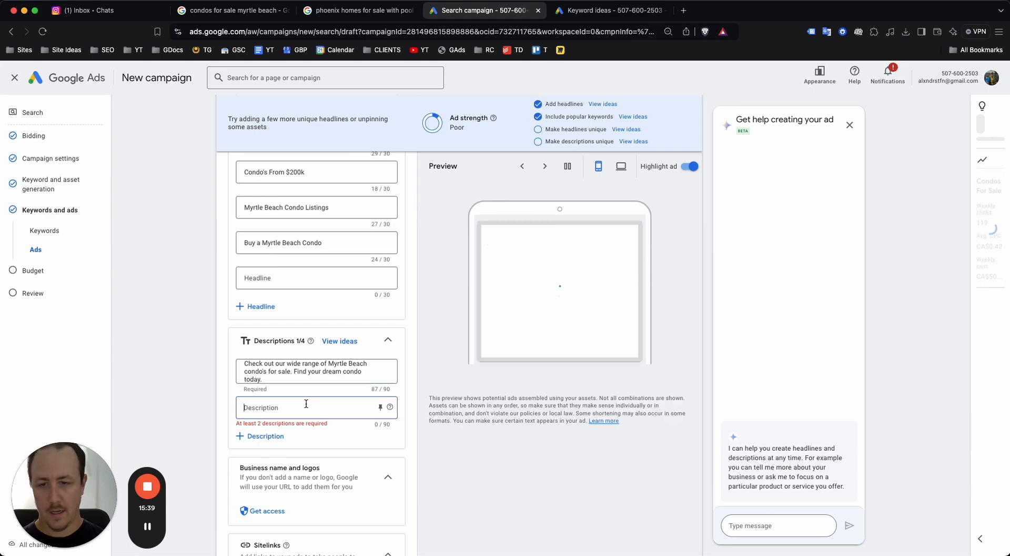
text(Looking for a con)
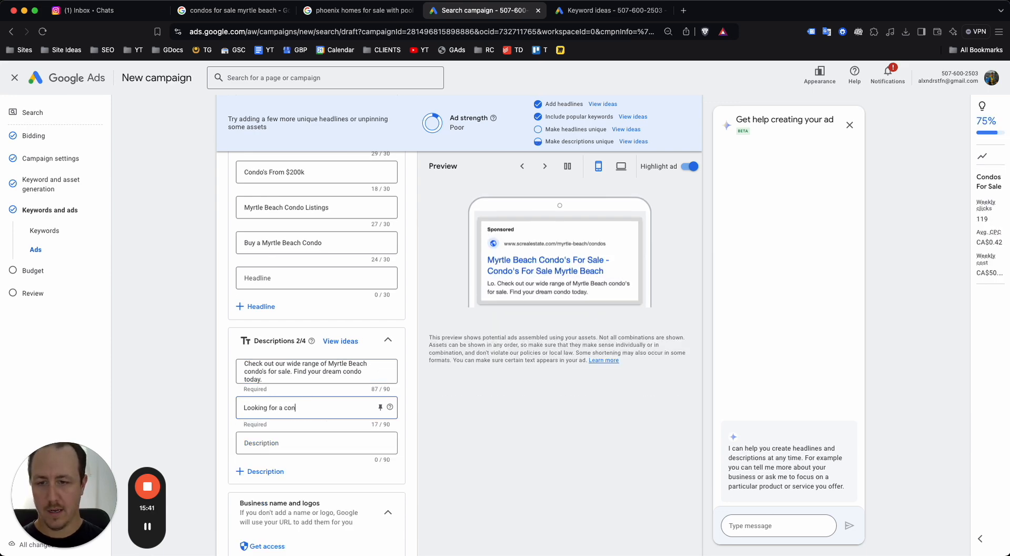
text(do in Myrt)
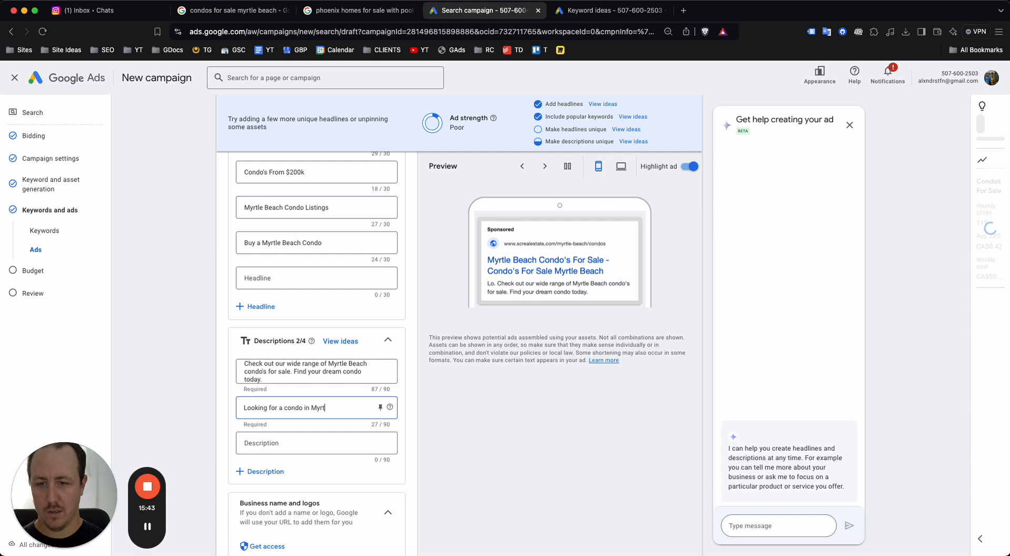
text(le Beach ?)
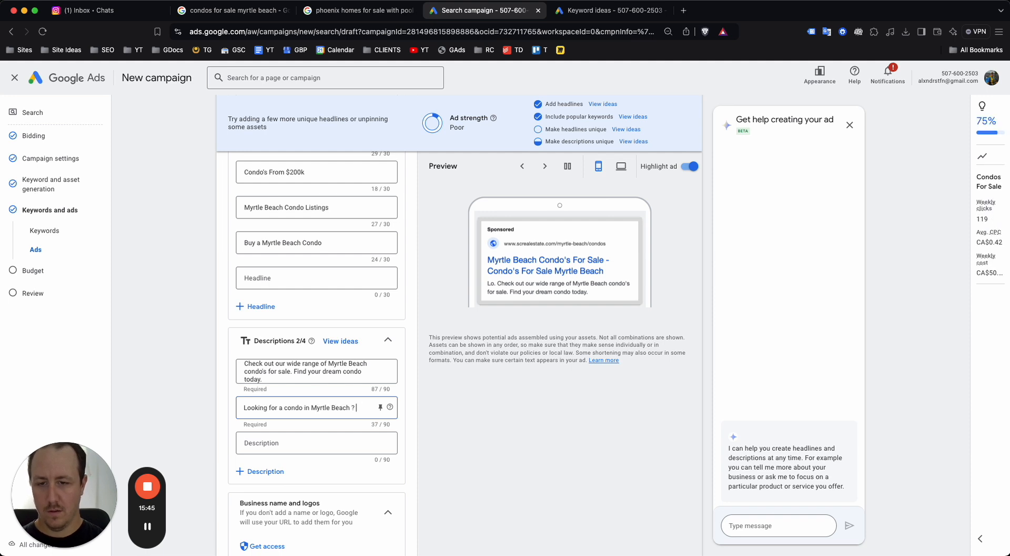
key(BackSpace)
key(BackSpace)
text(? Oceanfront, luxury,)
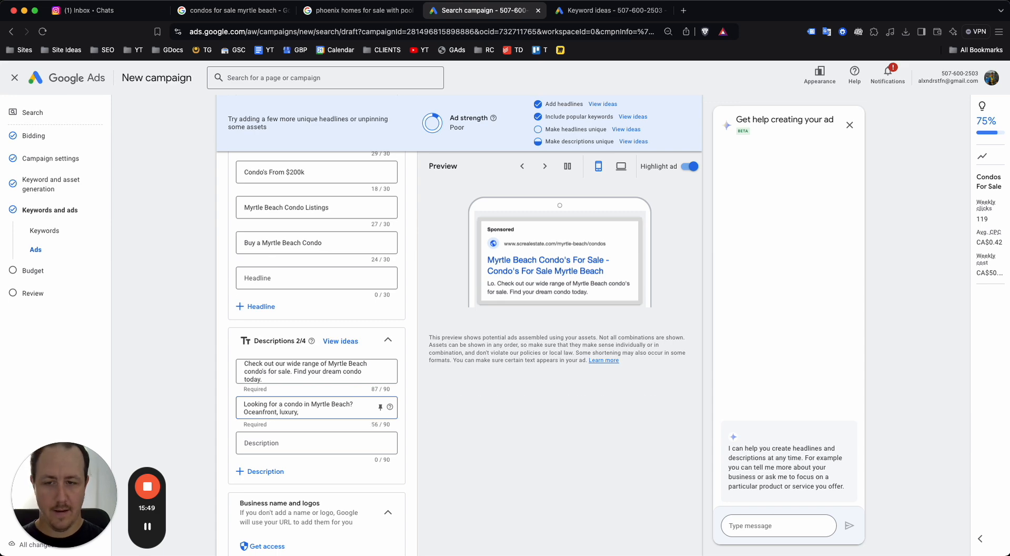
key(BackSpace)
text(, and more. Give us a call toda)
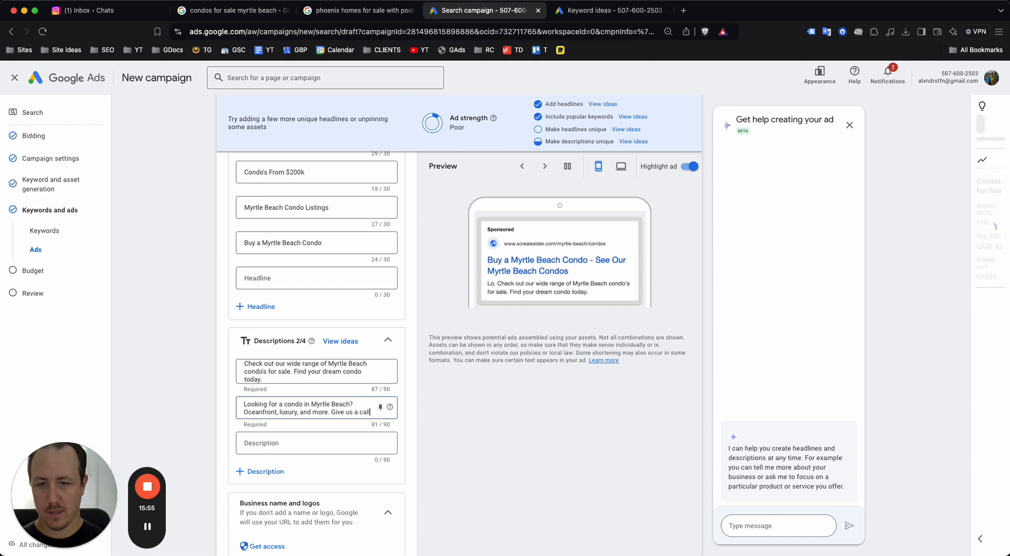
text(y.)
click(493, 430)
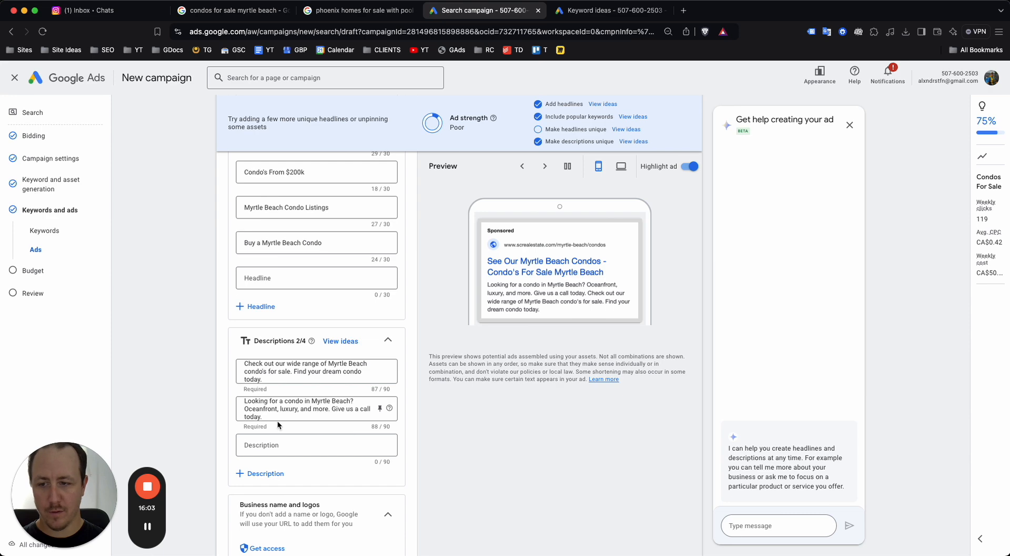
scroll(279, 421, down, 4)
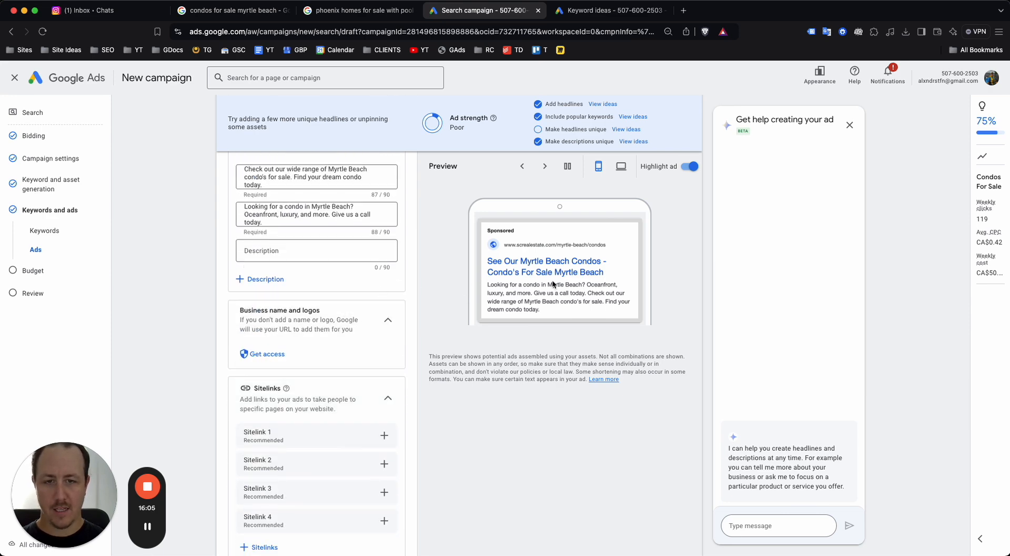
Scroll the 'condos for sale myrtle beach' Google results to study competitors' sponsored sitelinks
click(232, 10)
scroll(229, 304, down, 2)
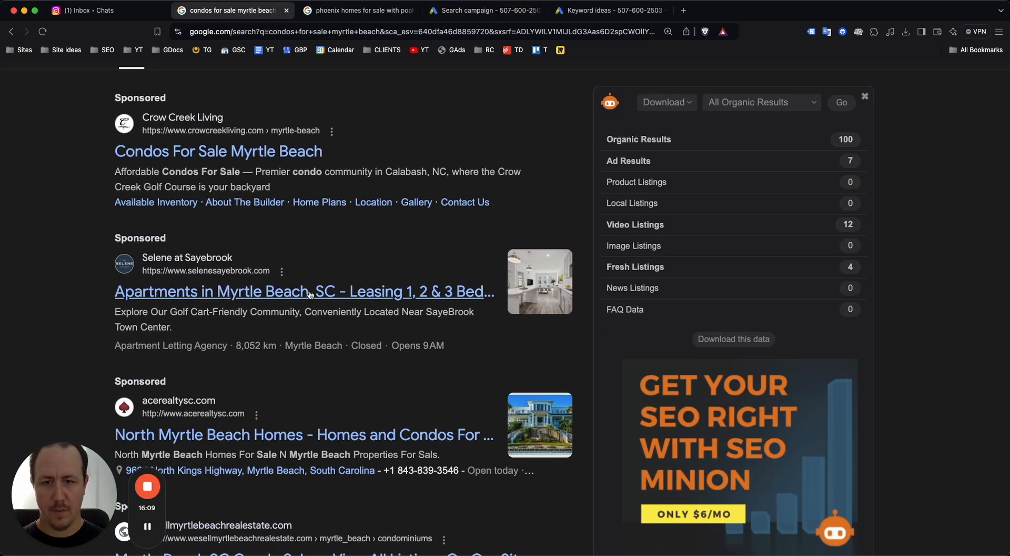
scroll(319, 318, down, 2)
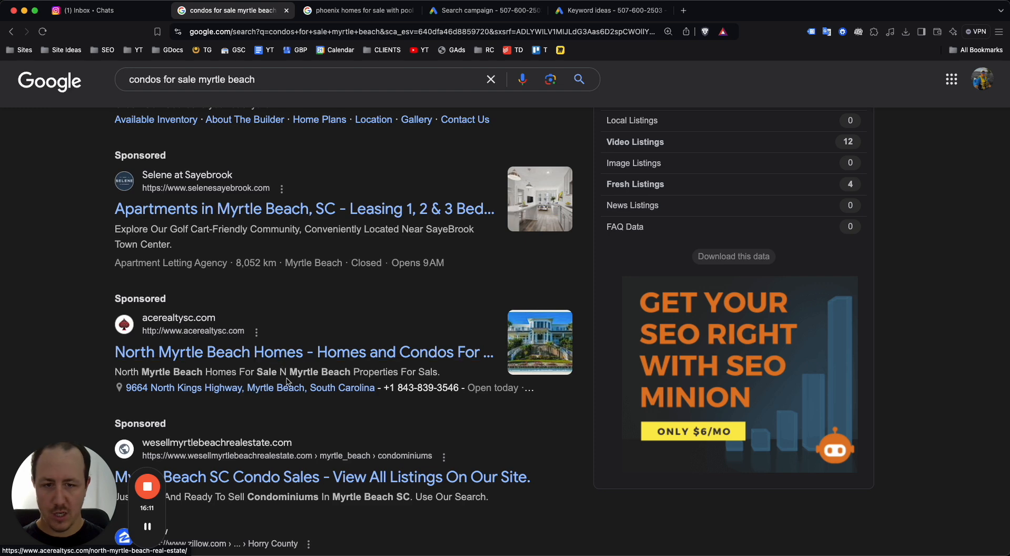
scroll(273, 363, down, 3)
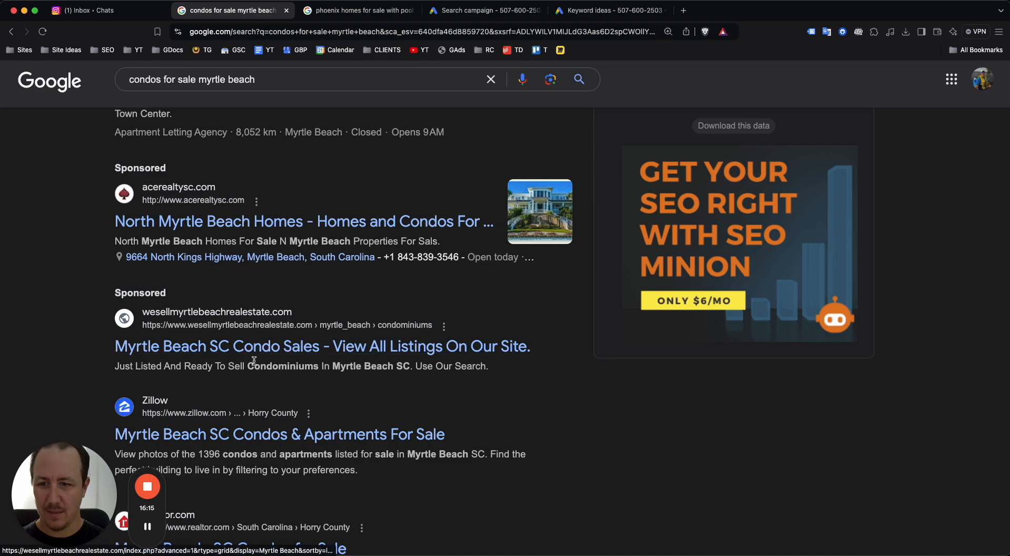
scroll(254, 361, up, 2)
scroll(254, 360, up, 5)
scroll(189, 250, up, 5)
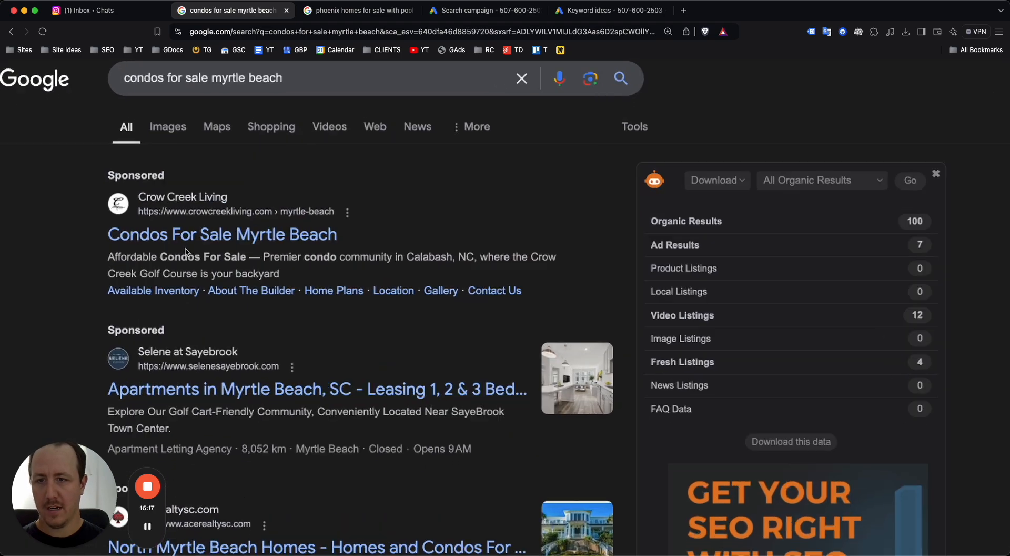
scroll(189, 249, down, 5)
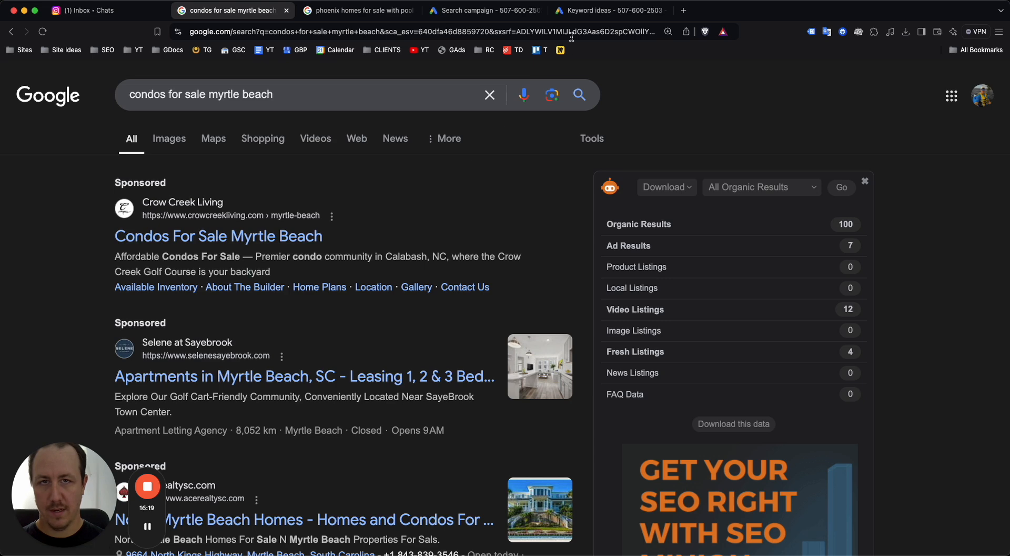
Compare the results once more, then open the Create sitelink form in the ad editor
click(482, 12)
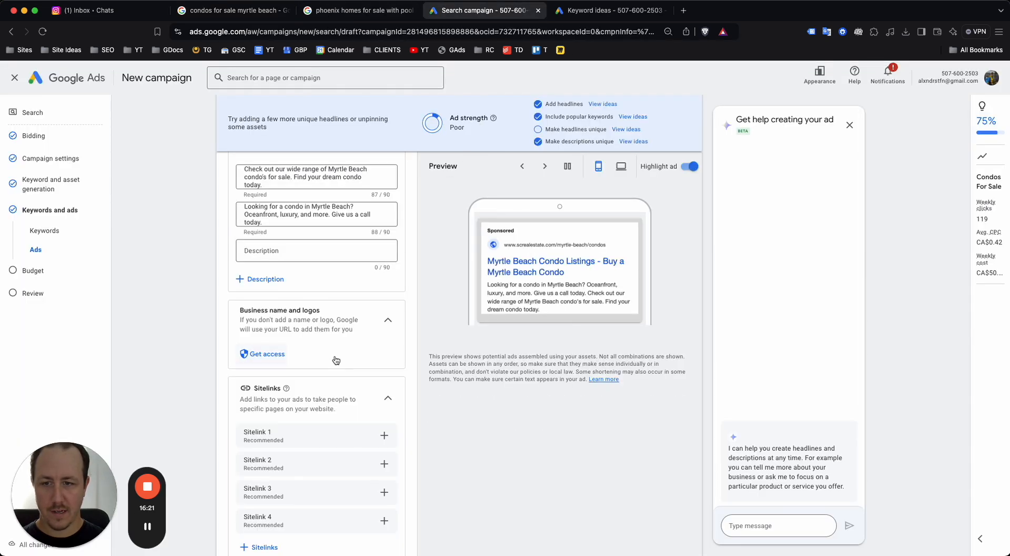
scroll(331, 253, down, 1)
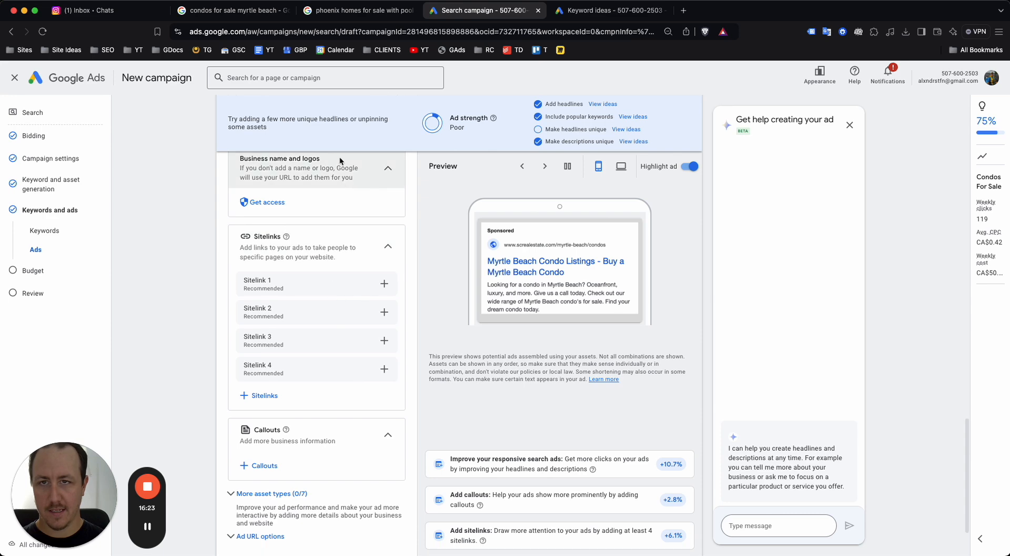
click(238, 10)
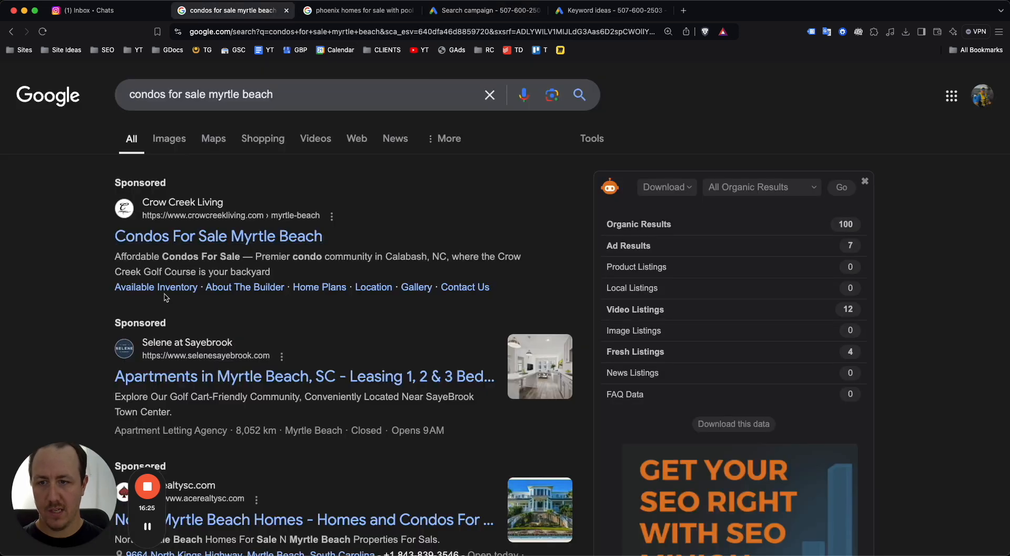
scroll(166, 296, up, 5)
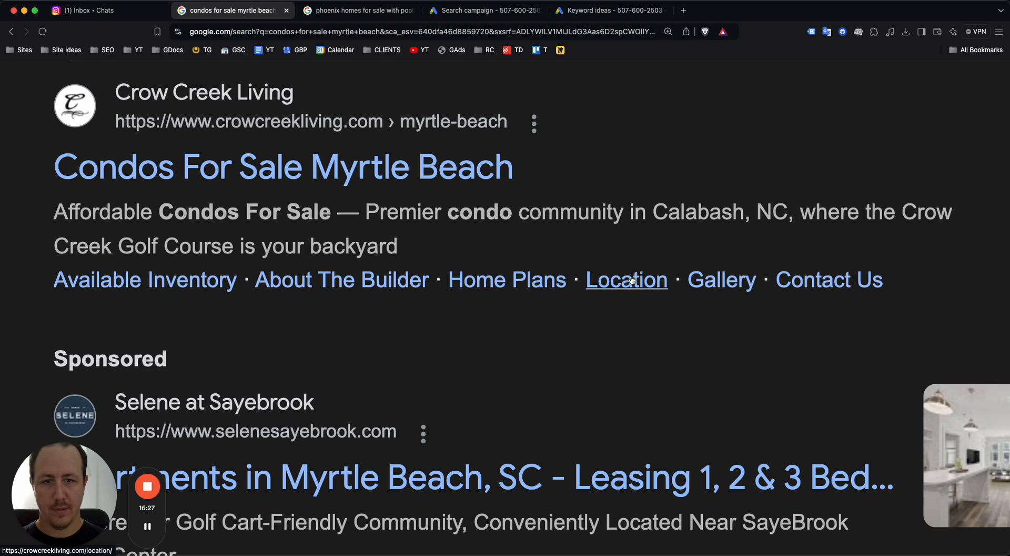
scroll(722, 279, down, 5)
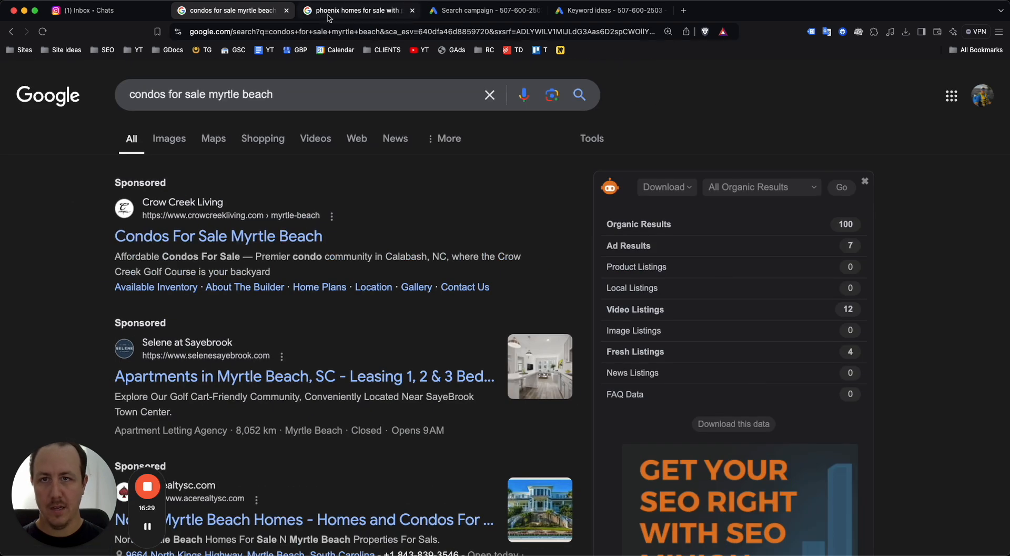
click(484, 10)
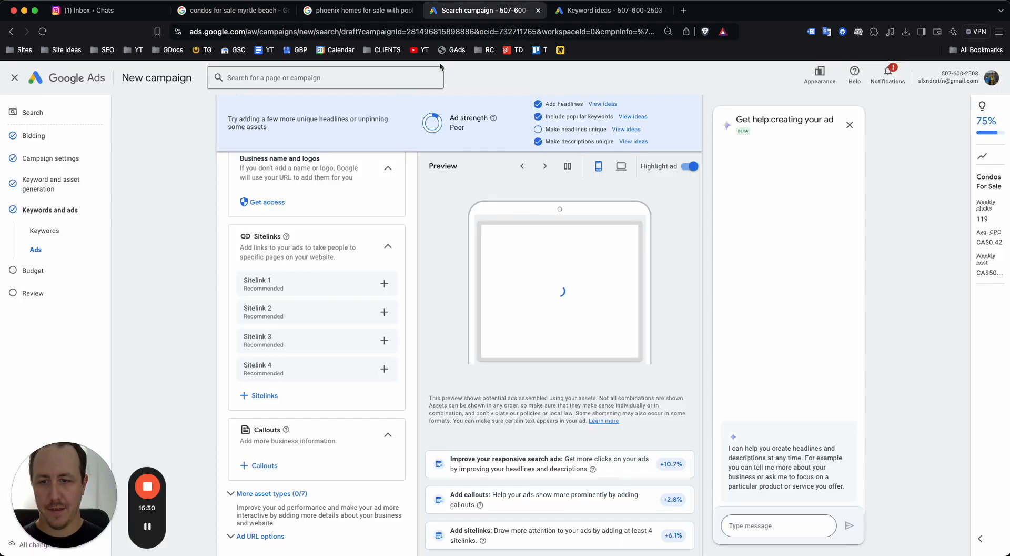
click(384, 283)
Draft sitelink texts 'Condo Listing' and 'Contac', then close the sitelink editor without saving
click(283, 163)
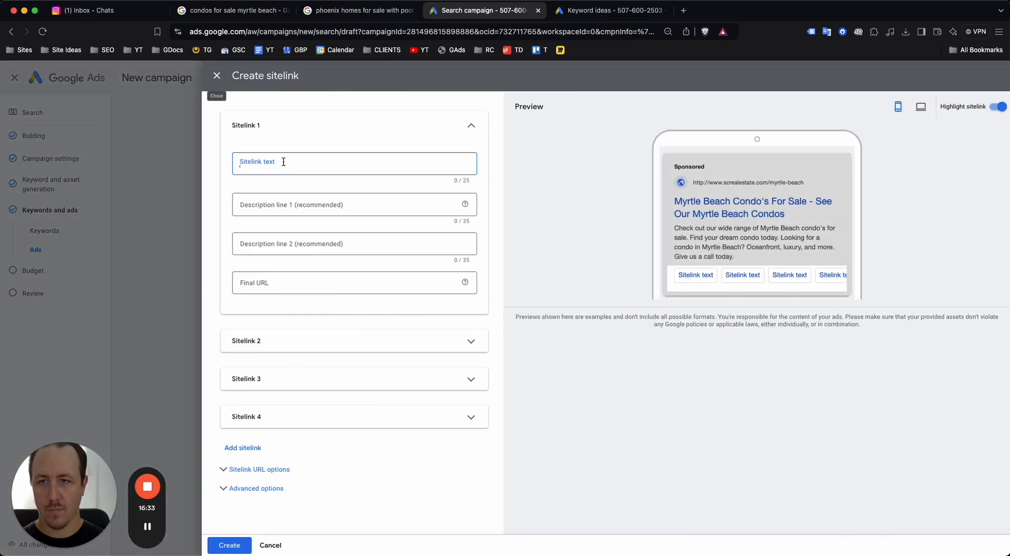
text(Myrtle Beach)
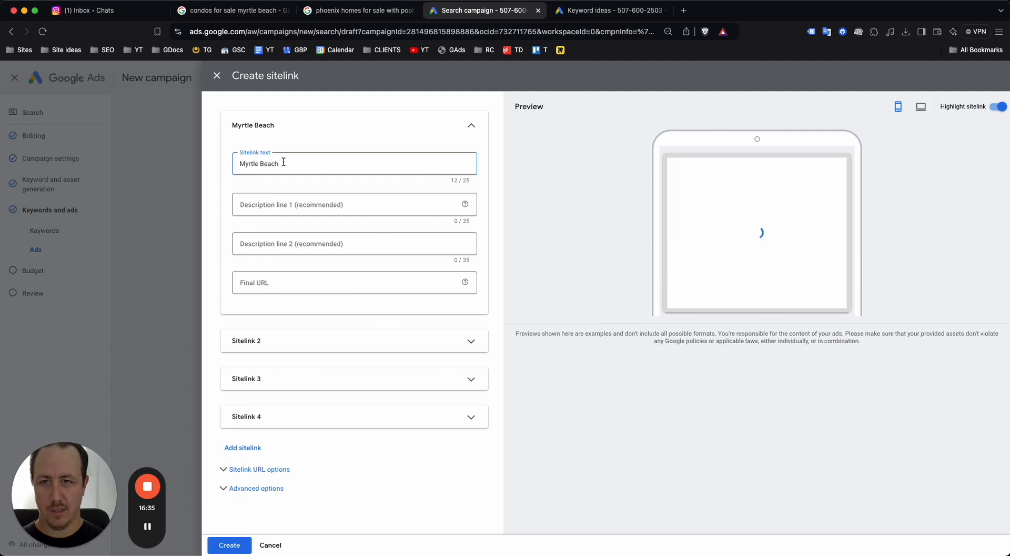
text( Listings)
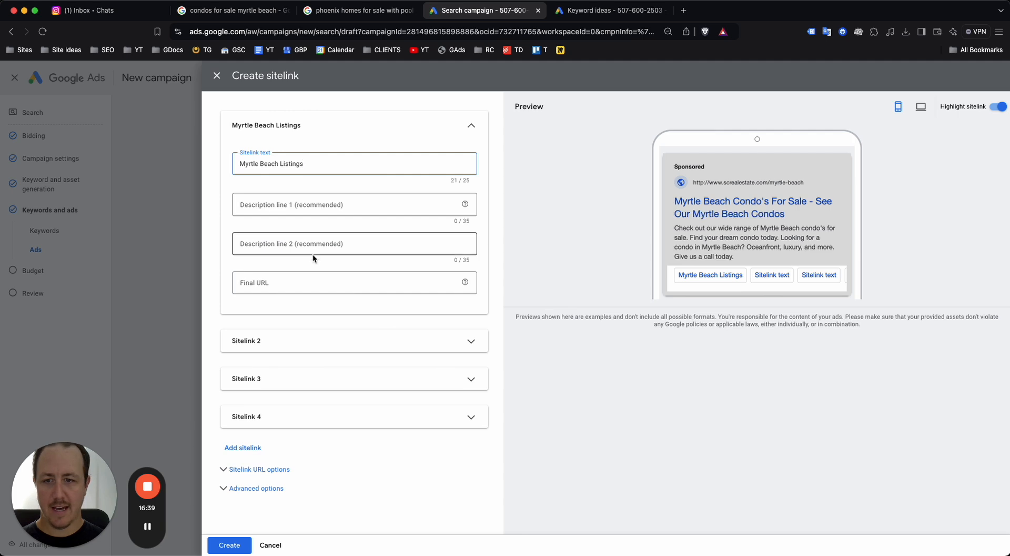
triple_click(294, 153)
text(Condo Listings)
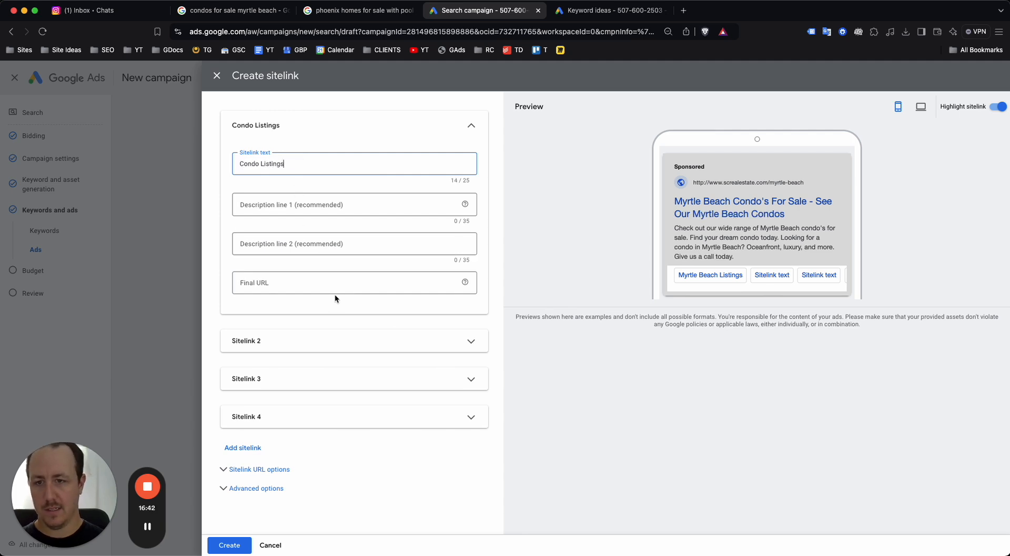
click(340, 345)
click(313, 383)
text(Contact Our Ag)
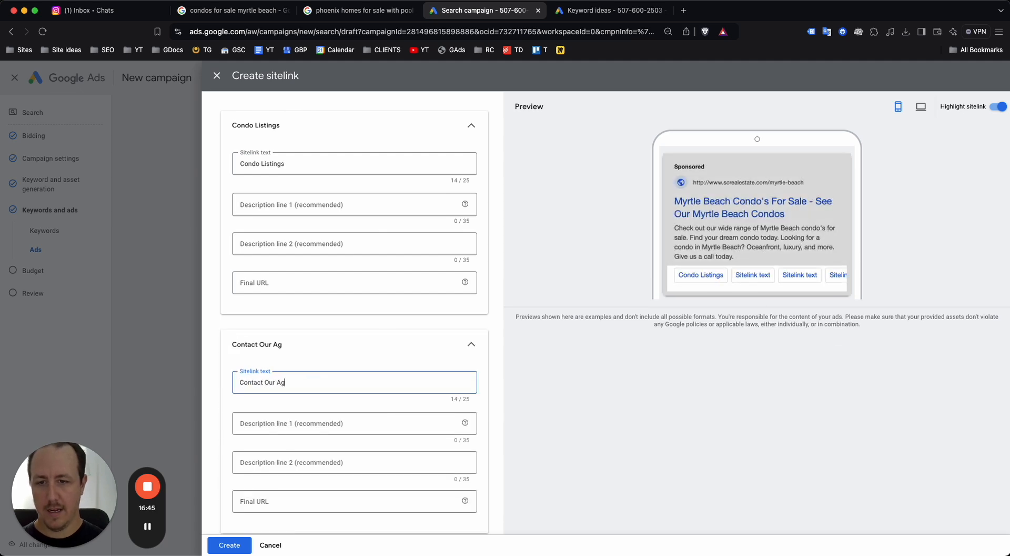
scroll(725, 276, up, 5)
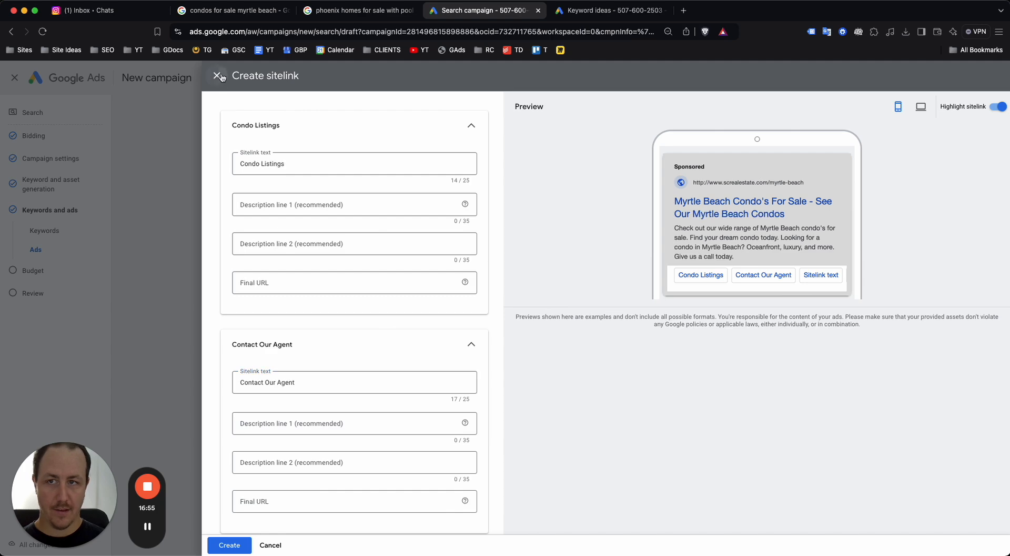
click(218, 75)
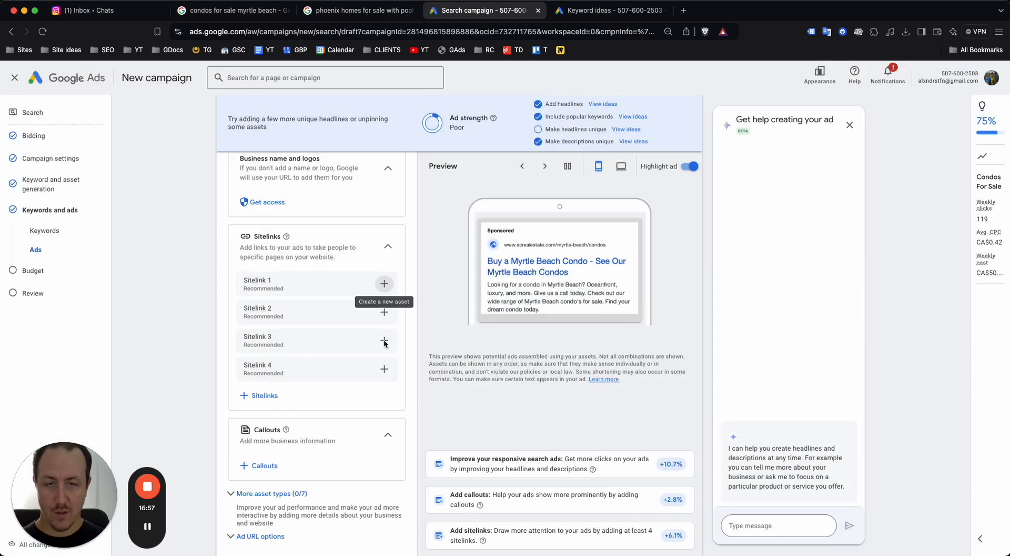
Open the campaign callouts panel, which lists four existing callouts, and start a new callout
scroll(305, 315, down, 3)
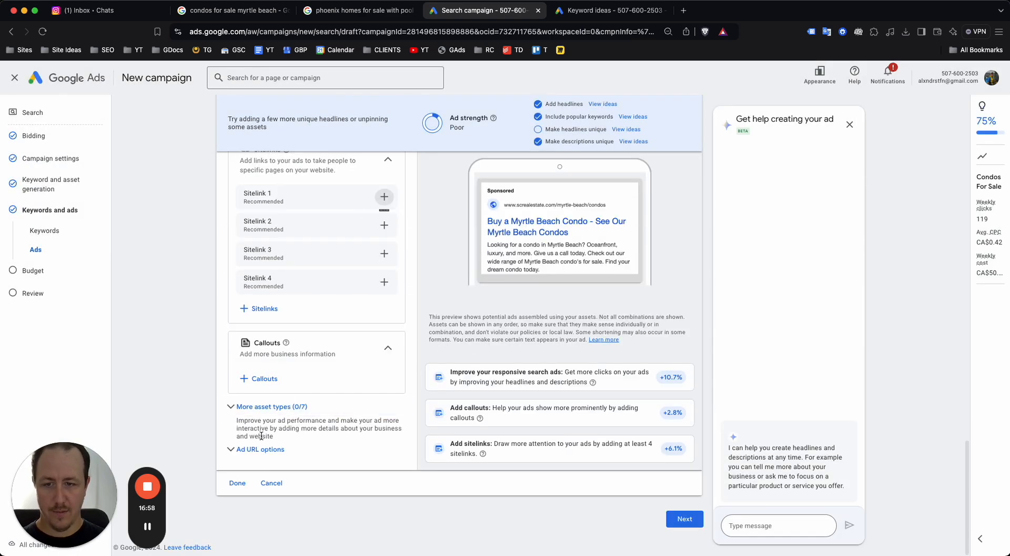
click(265, 381)
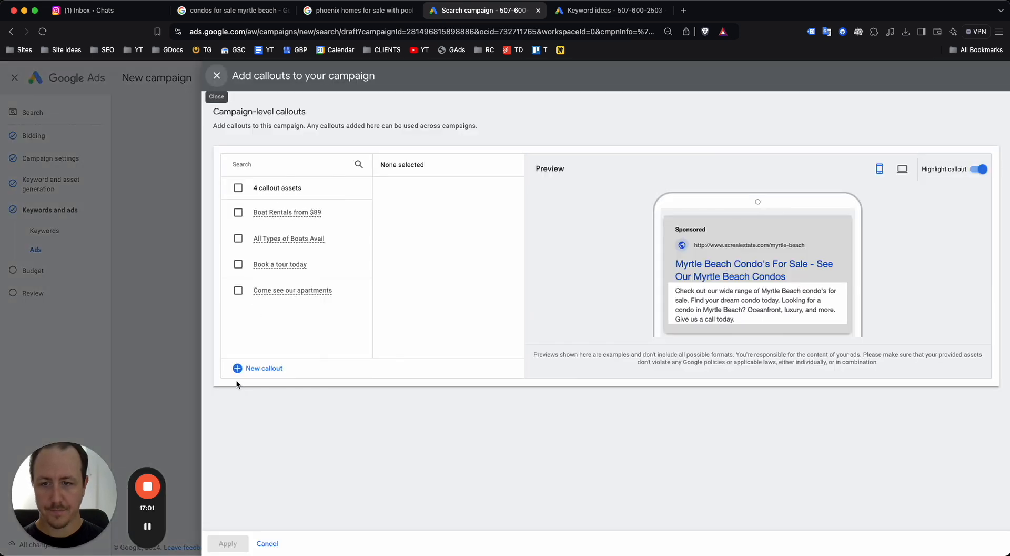
click(239, 370)
Enter the callouts 'Browse our listings.', '200+ condo listings' and 'Myrtle Beach condos'
click(443, 190)
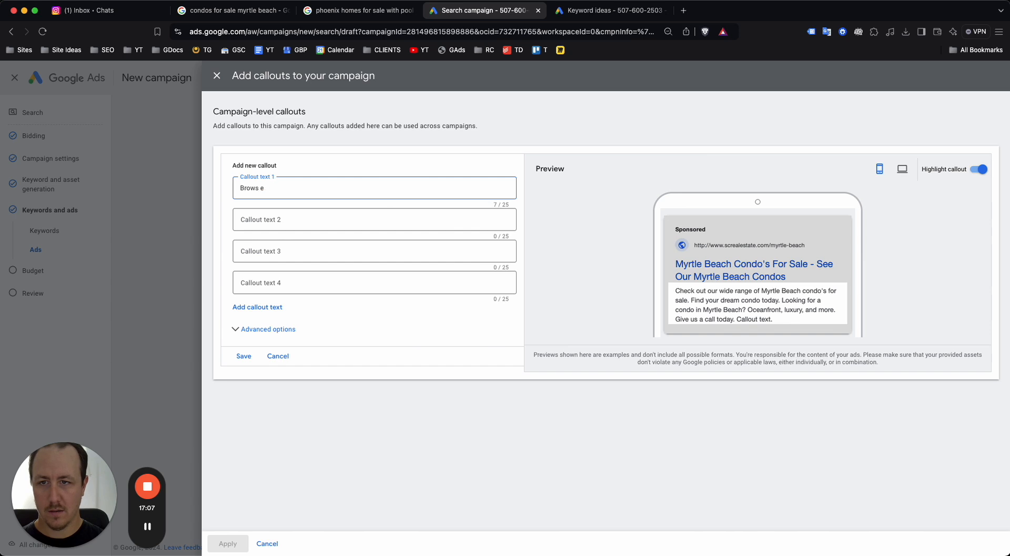
text(.)
key(Tab)
text(7)
key(BackSpace)
text(200+ c)
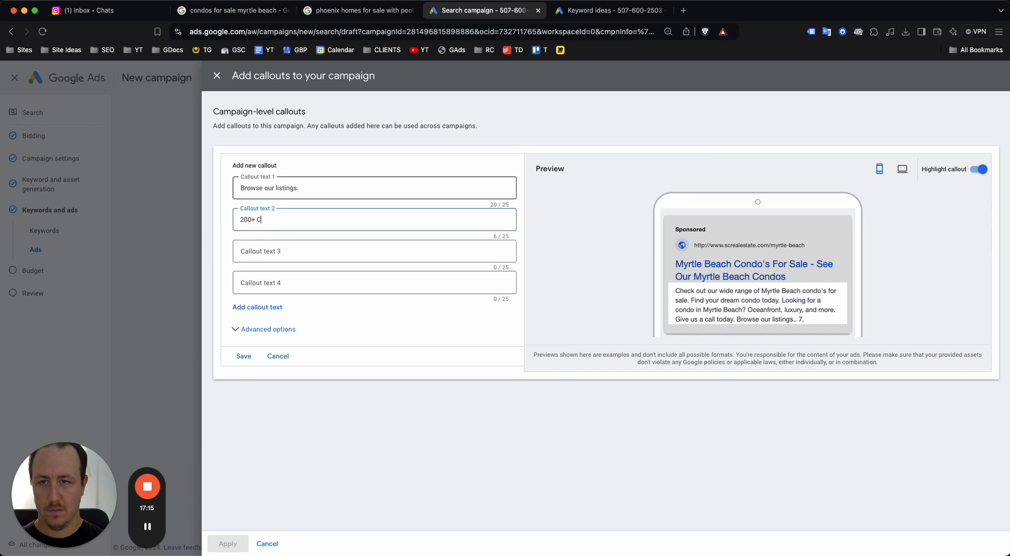
text(ondo listings)
key(Tab)
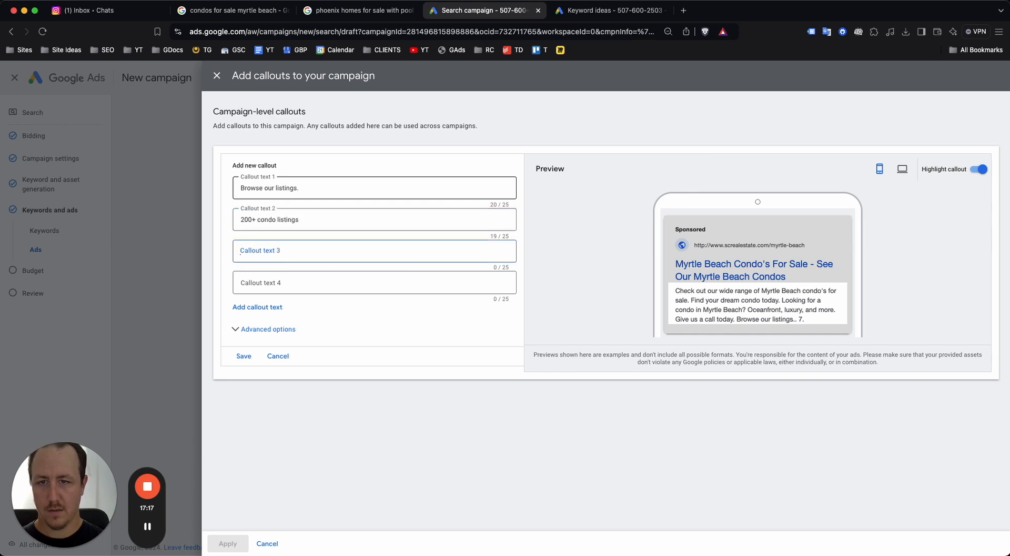
text(Myrtle Beach condos)
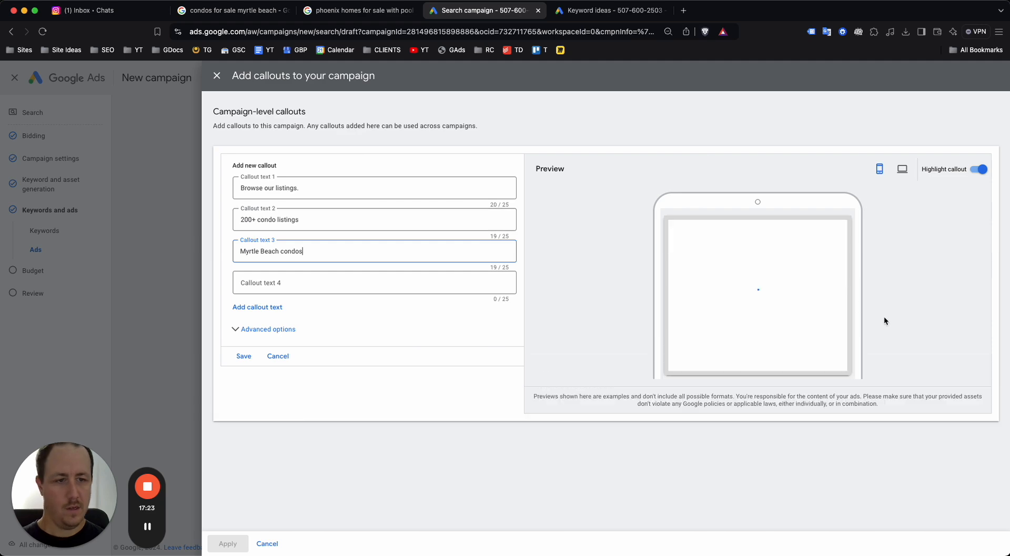
Close the callouts panel without applying the callouts, and expand the additional asset types list
scroll(779, 333, up, 5)
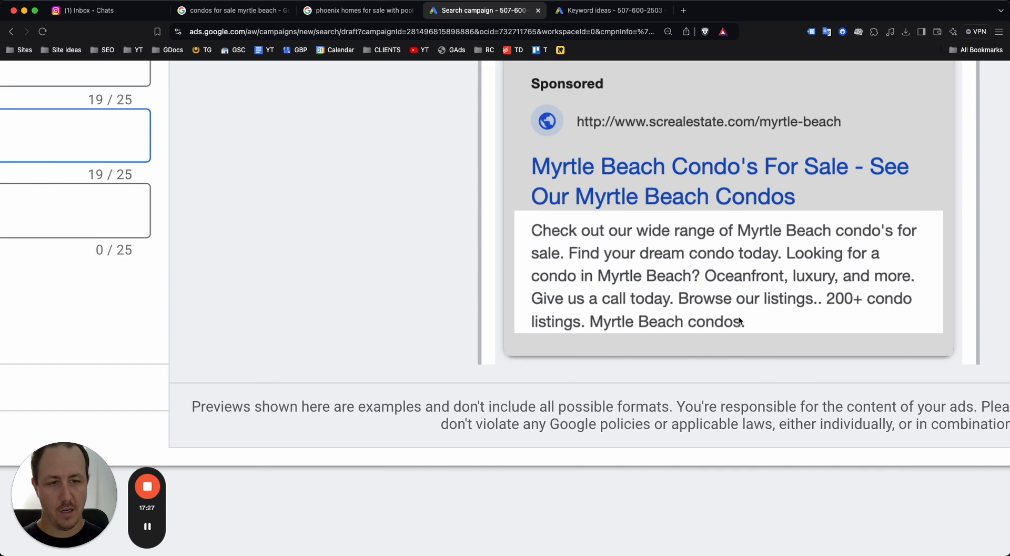
scroll(739, 321, down, 5)
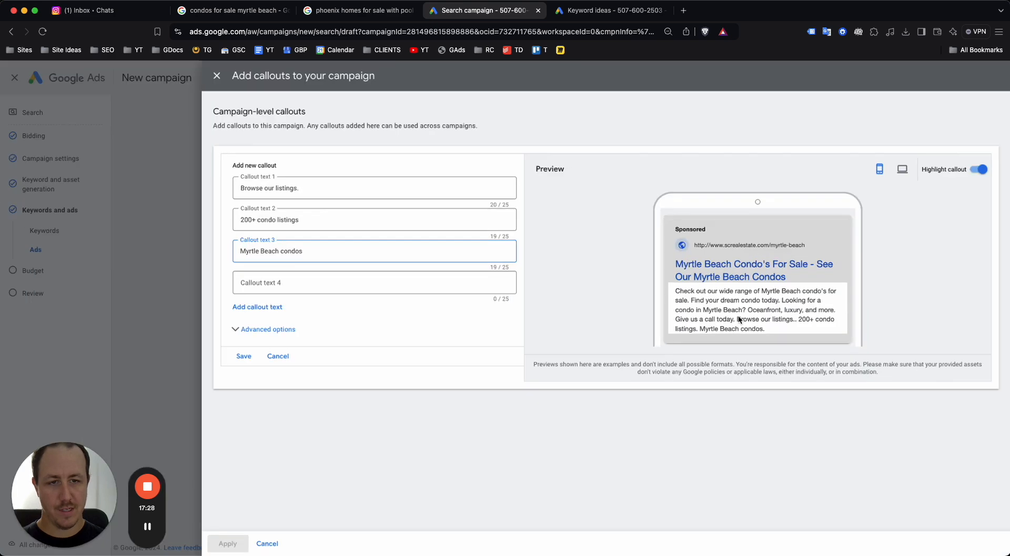
click(217, 77)
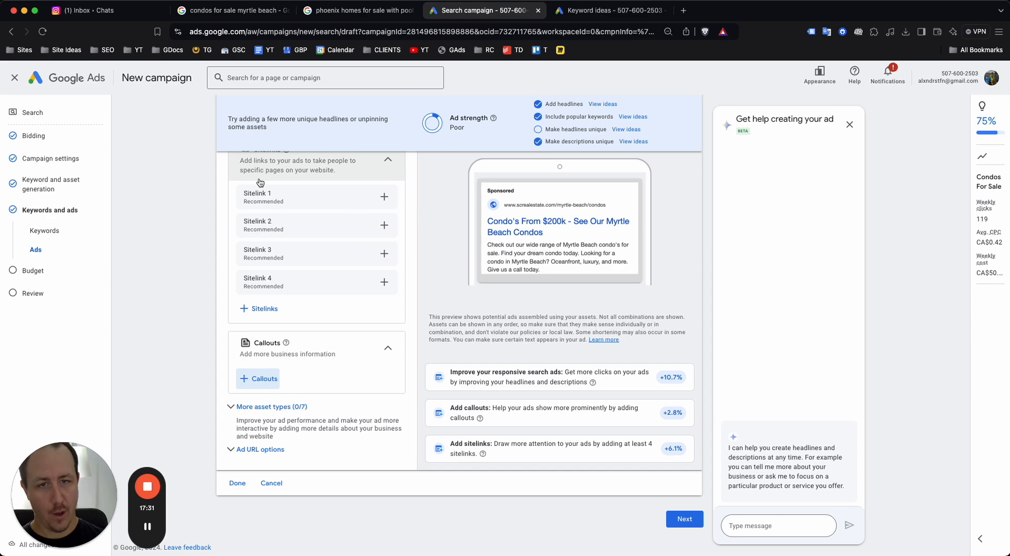
click(238, 407)
Scroll through the ad form past More asset types and back up to Headlines
scroll(314, 363, down, 3)
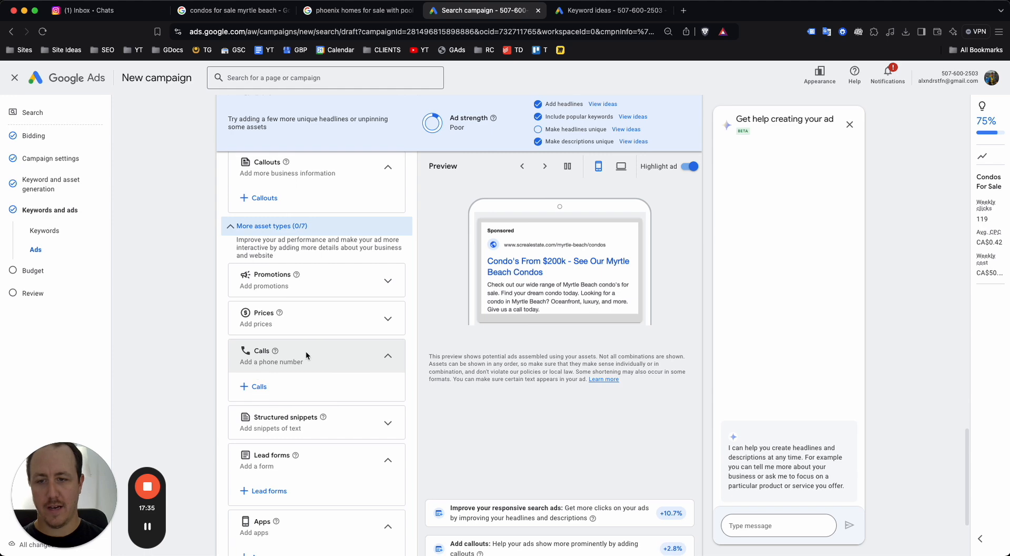
scroll(268, 370, up, 4)
scroll(267, 381, down, 4)
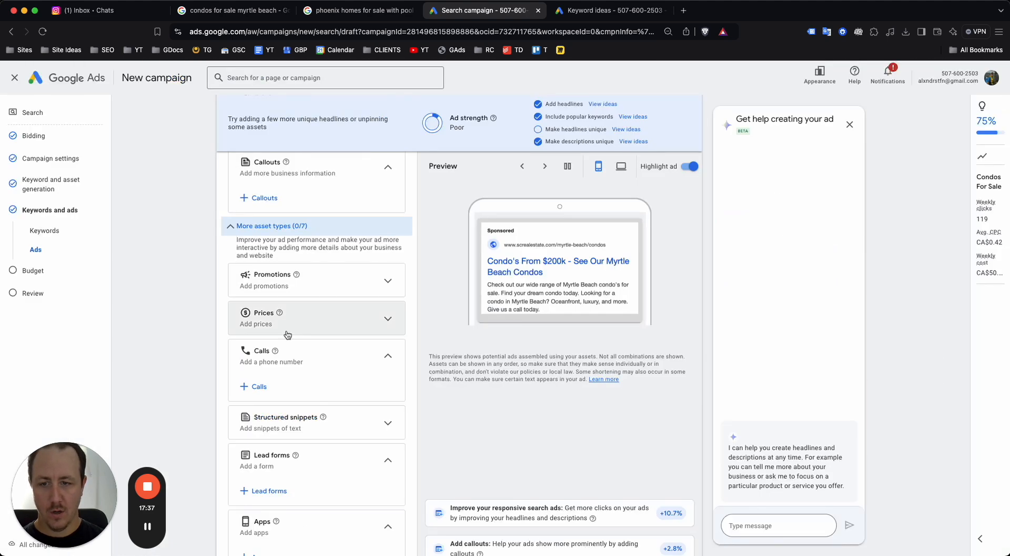
scroll(287, 331, down, 3)
scroll(271, 368, up, 1)
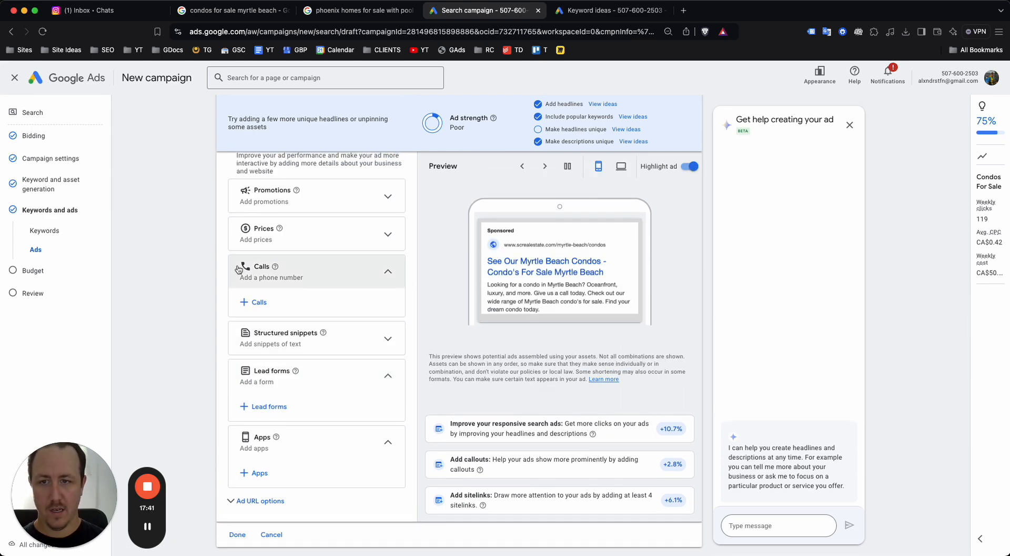
scroll(463, 377, down, 2)
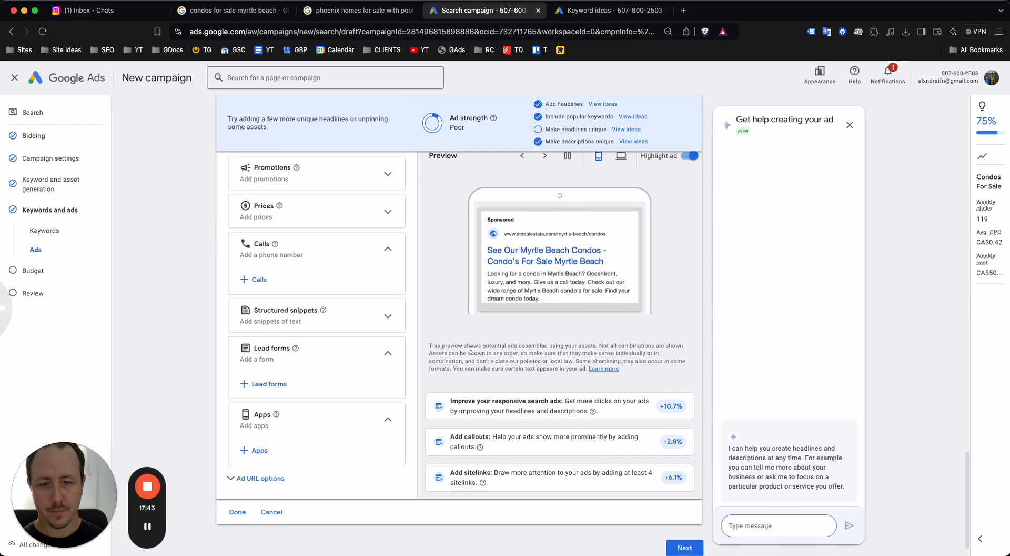
scroll(479, 383, up, 12)
scroll(527, 378, down, 10)
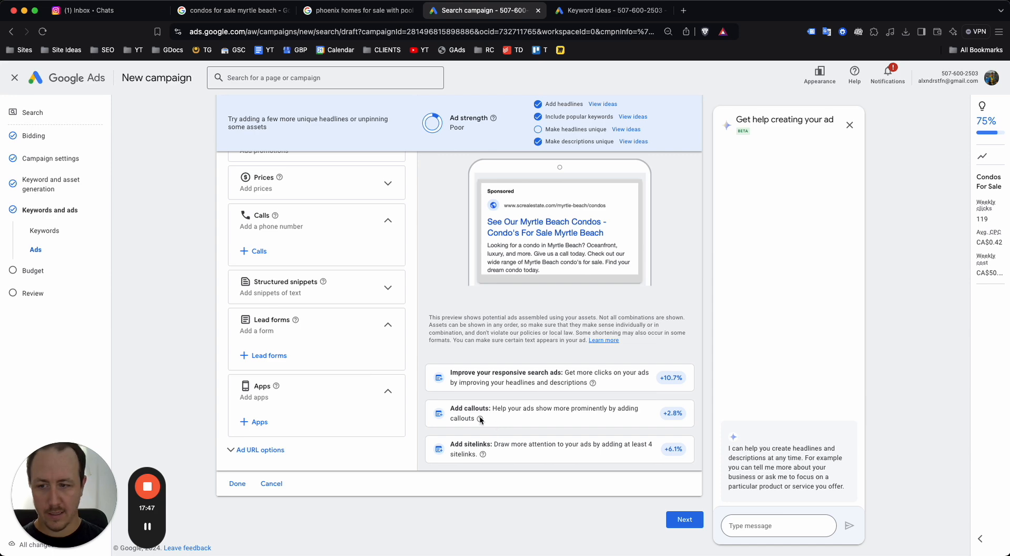
scroll(390, 389, up, 7)
scroll(376, 367, down, 7)
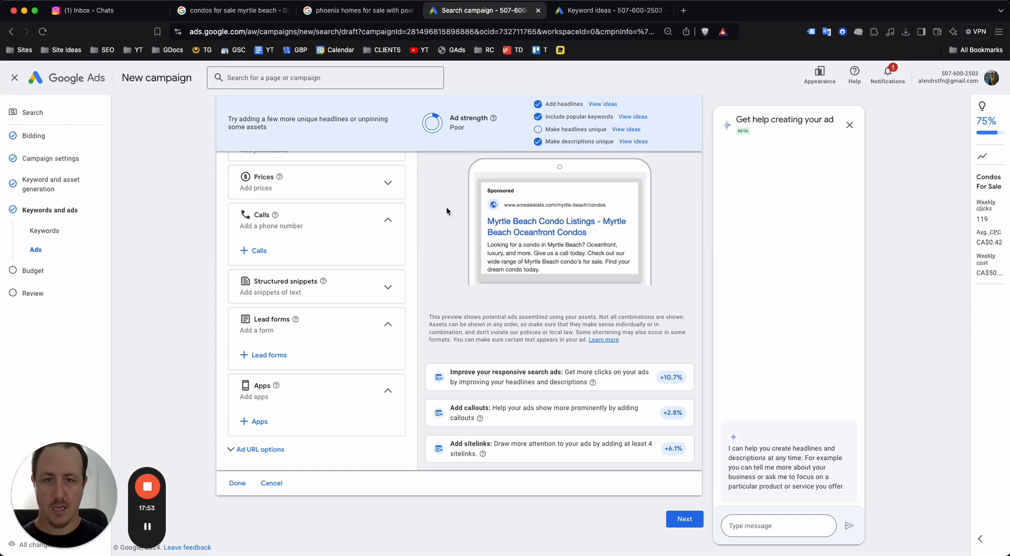
scroll(427, 303, up, 15)
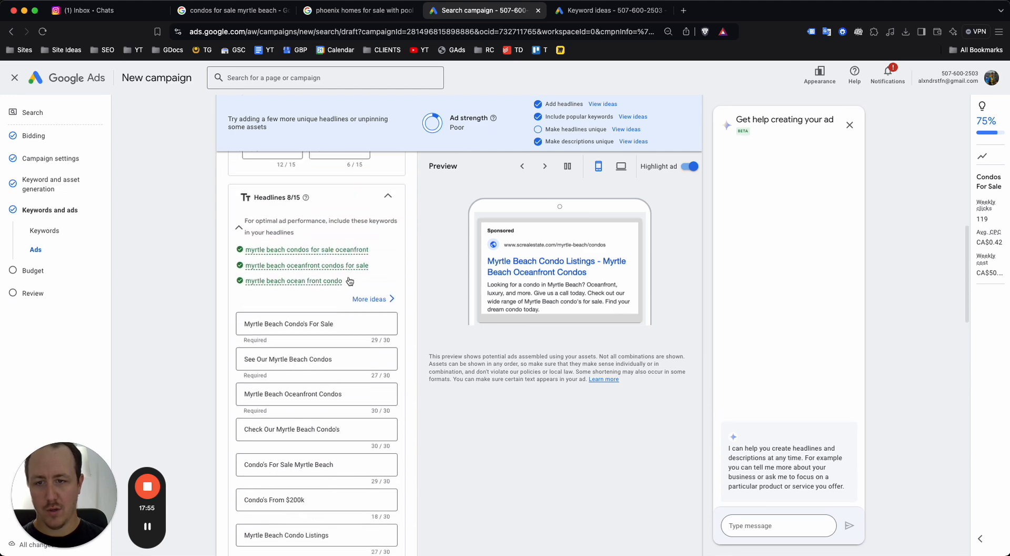
scroll(350, 280, up, 10)
scroll(356, 368, down, 15)
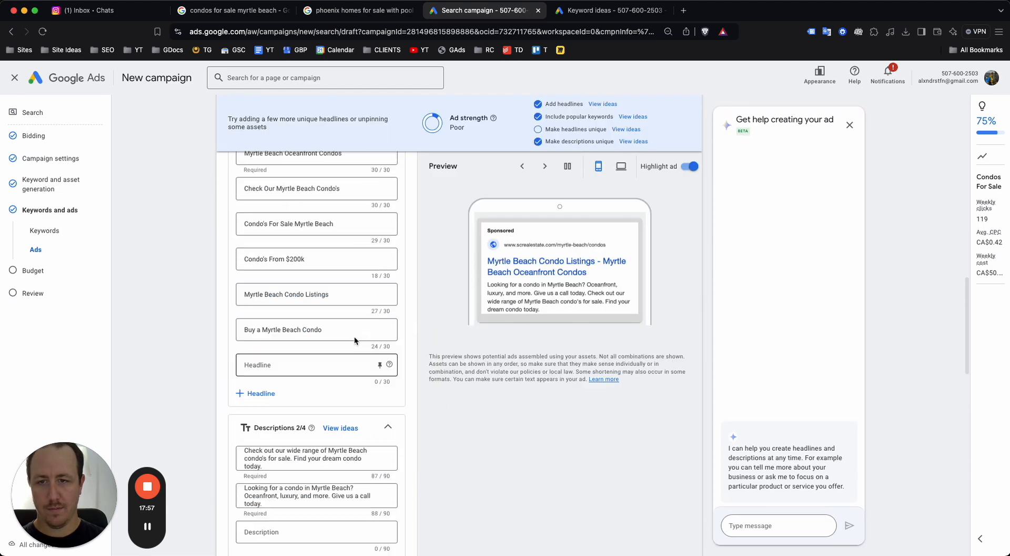
scroll(355, 340, up, 6)
mouse_move(336, 346)
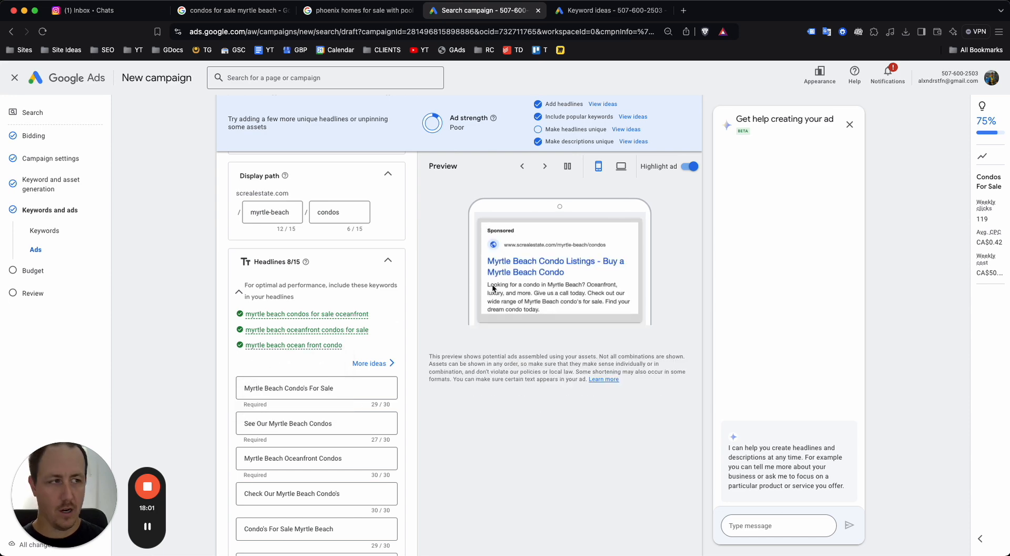
scroll(440, 353, down, 2)
scroll(440, 353, down, 1)
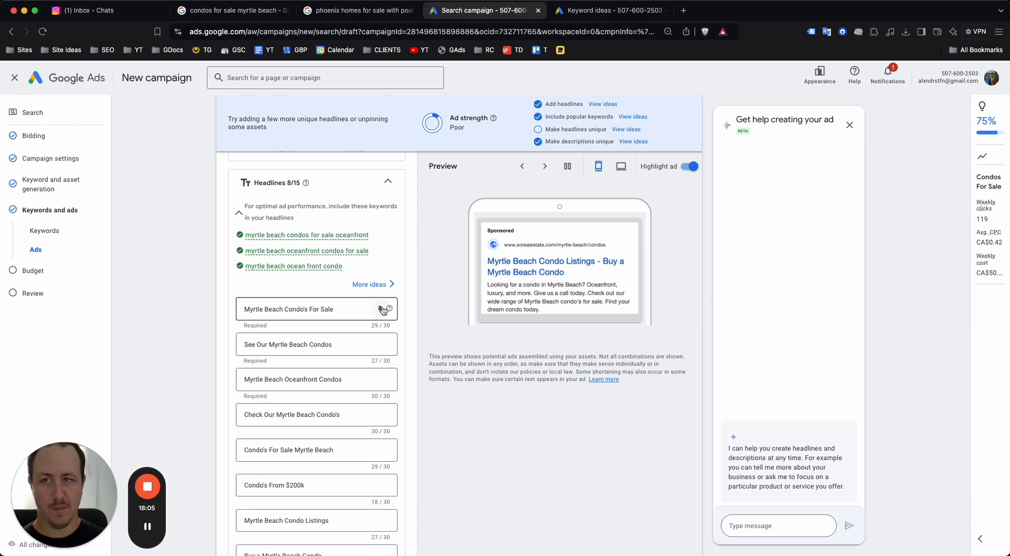
click(381, 309)
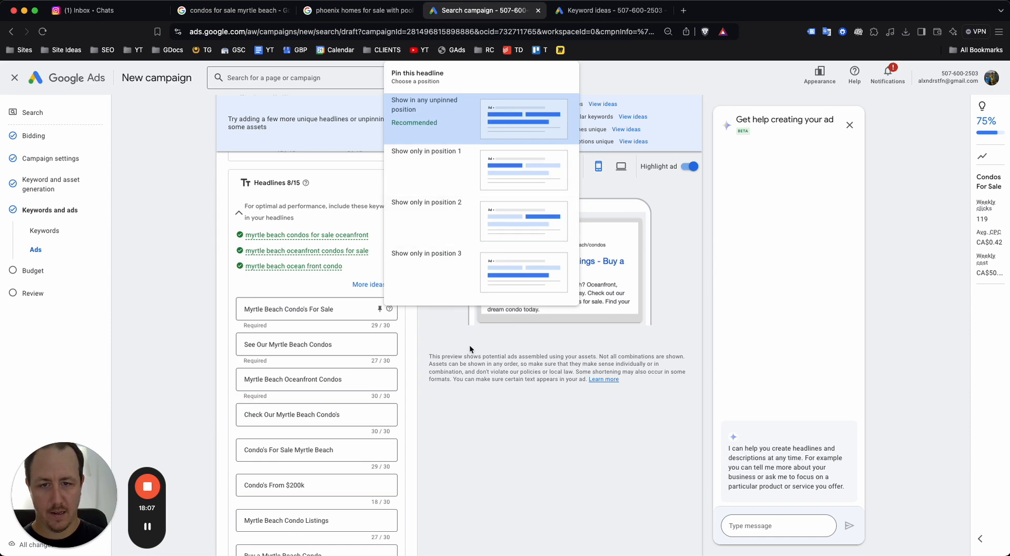
click(434, 169)
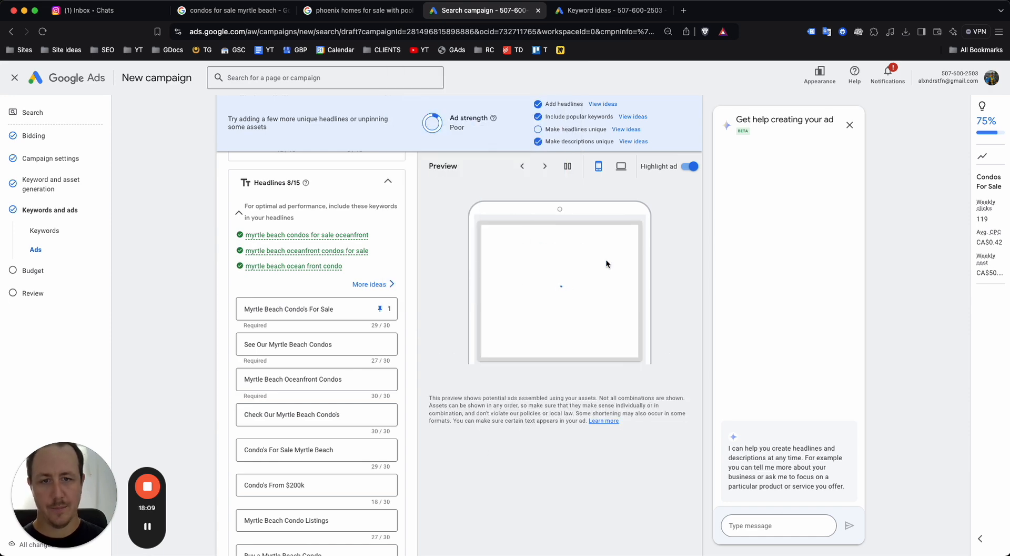
scroll(562, 262, up, 5)
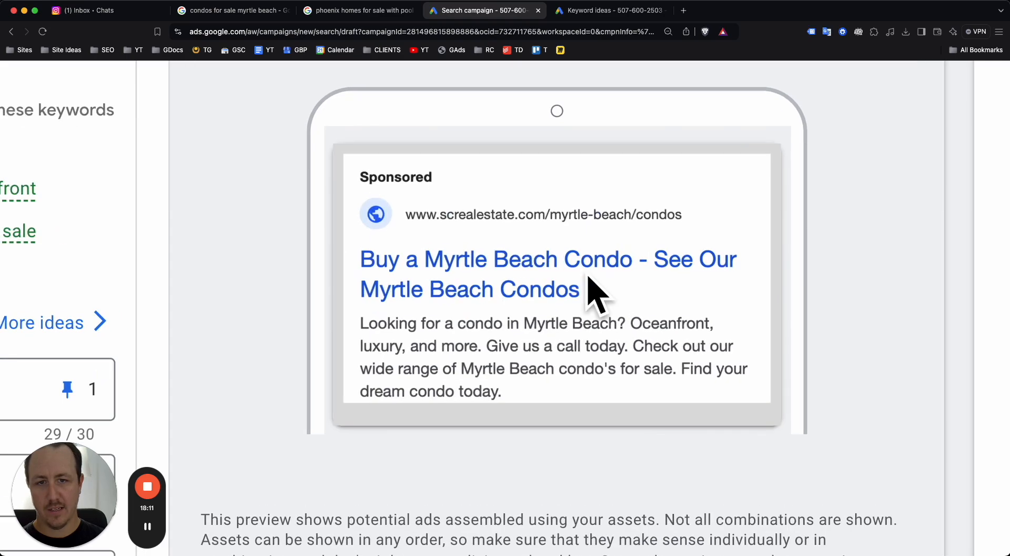
scroll(471, 273, down, 5)
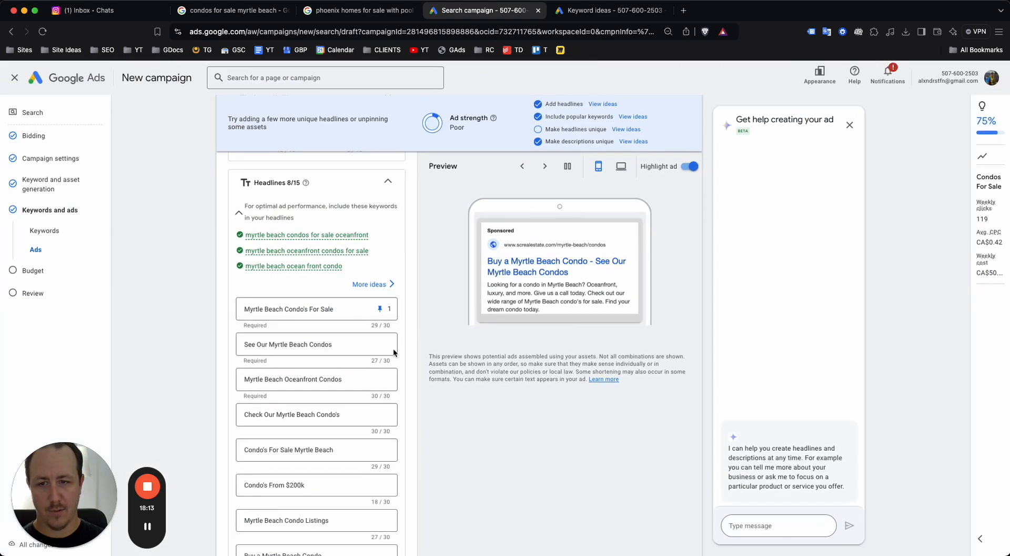
click(382, 342)
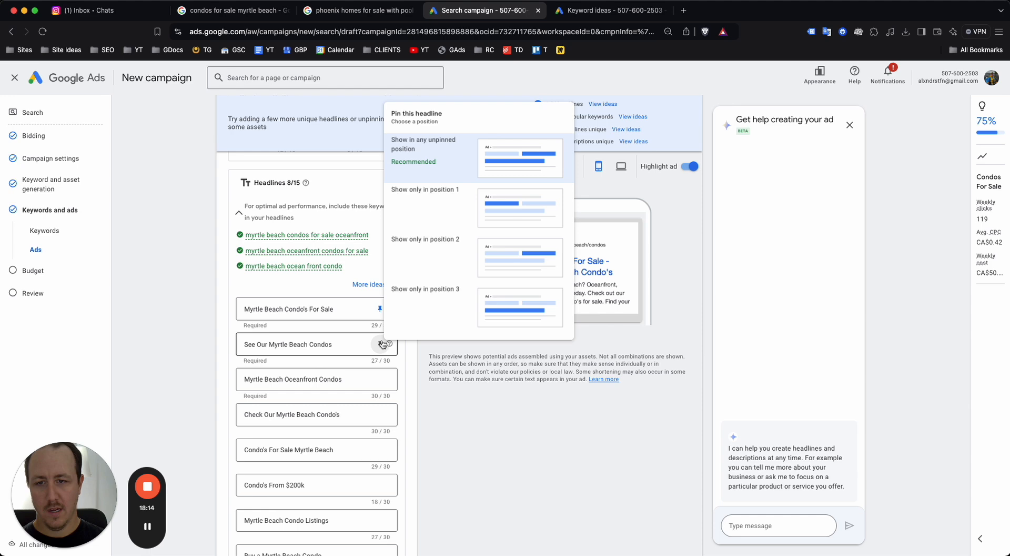
click(432, 191)
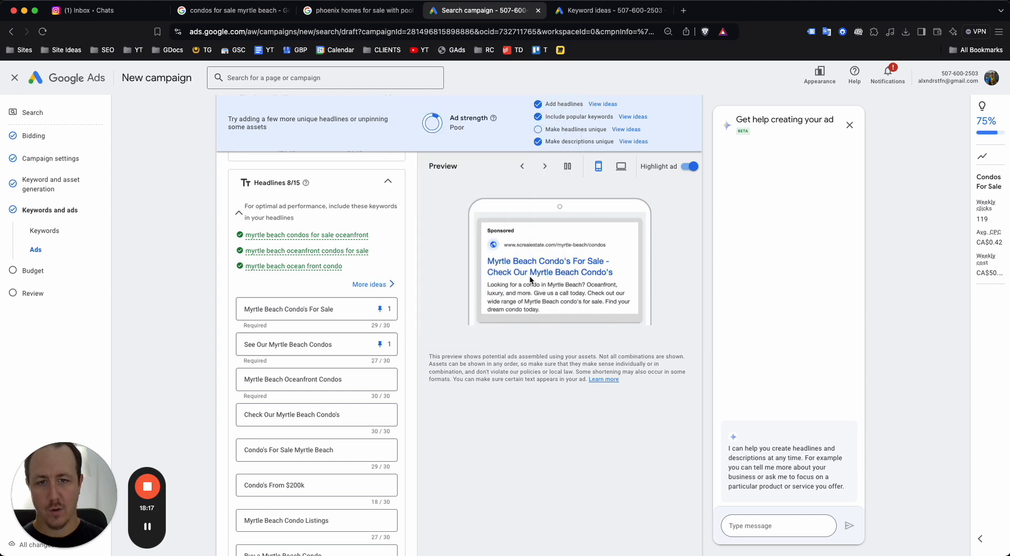
click(380, 343)
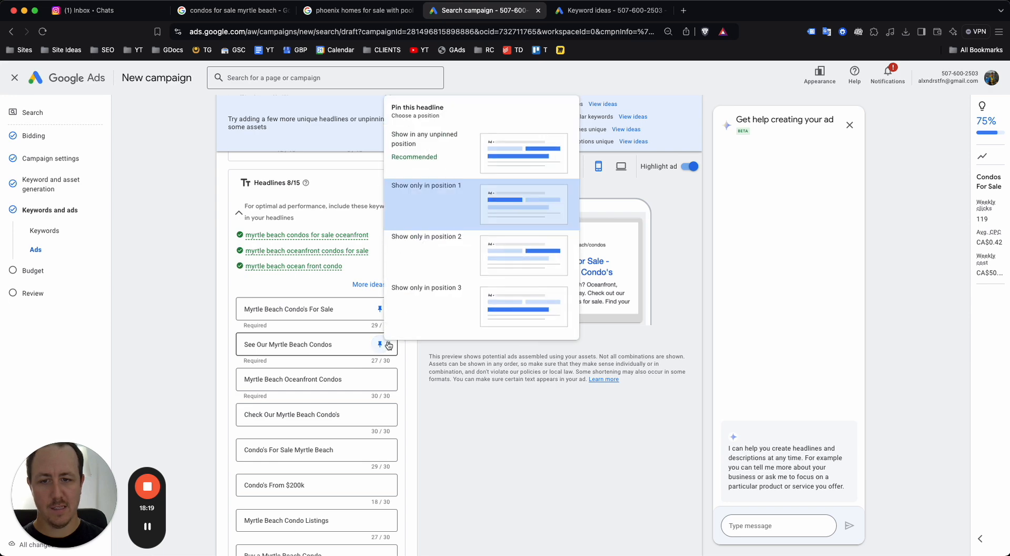
click(448, 141)
click(380, 309)
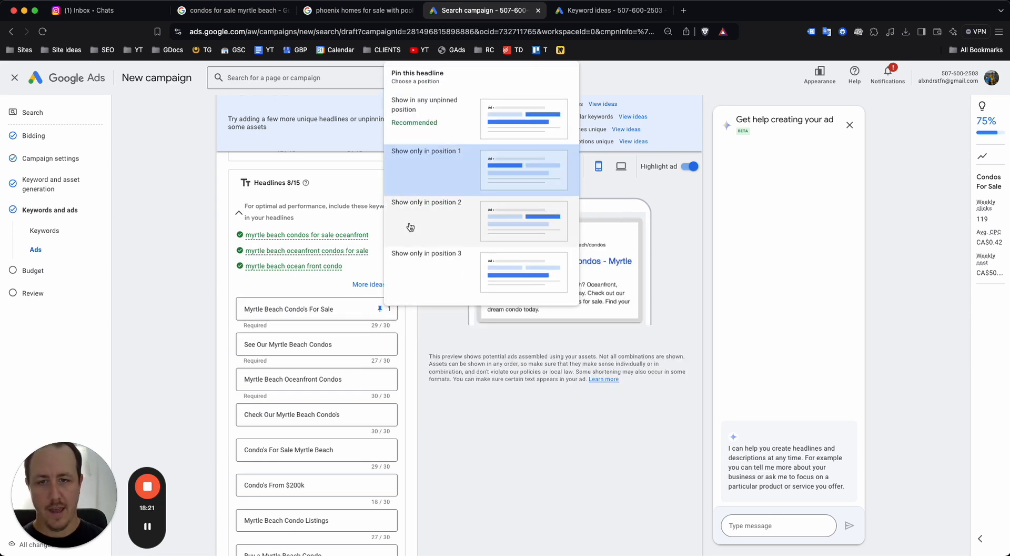
click(445, 124)
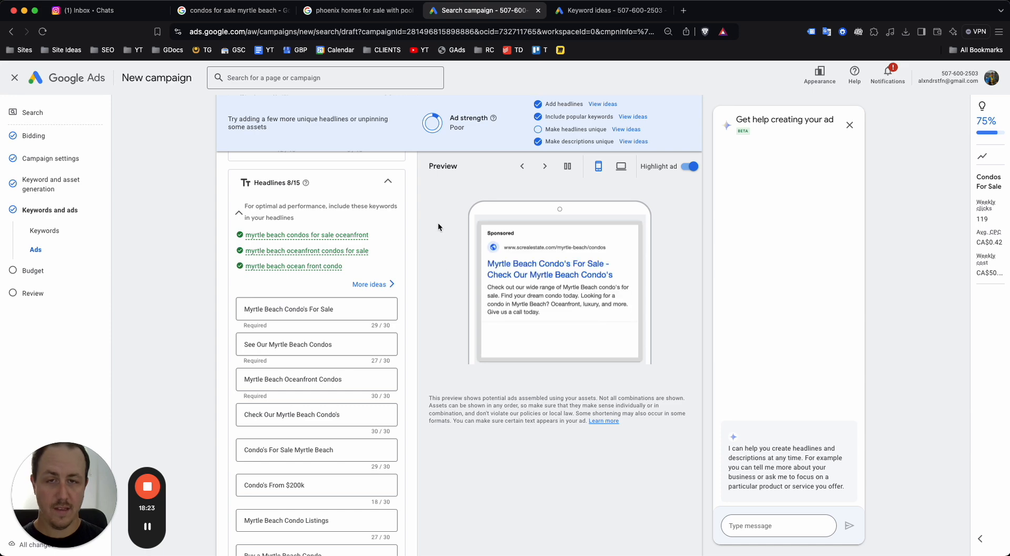
scroll(477, 317, down, 15)
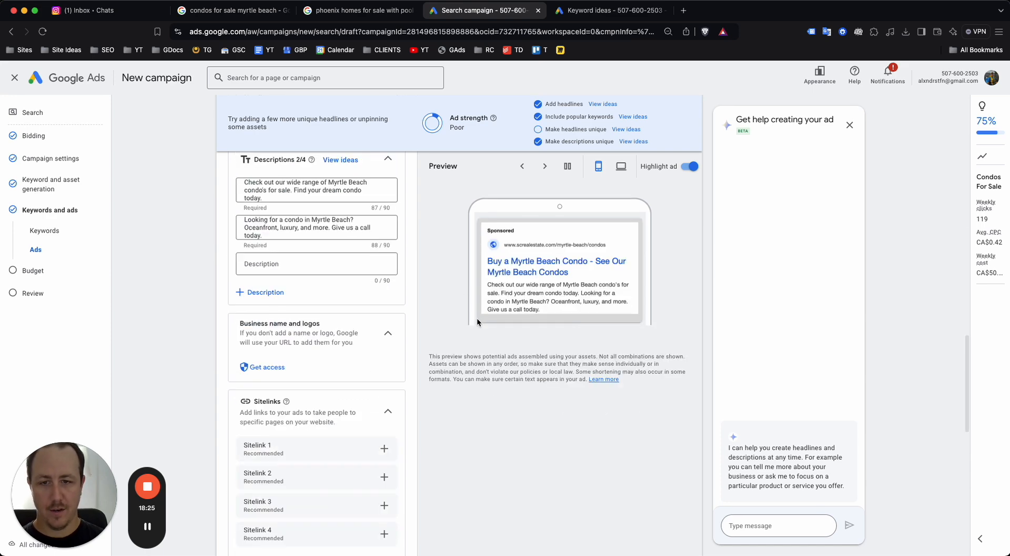
Switch to the Google results for 'condos for sale myrtle beach' to compare competitor ads
scroll(458, 324, down, 5)
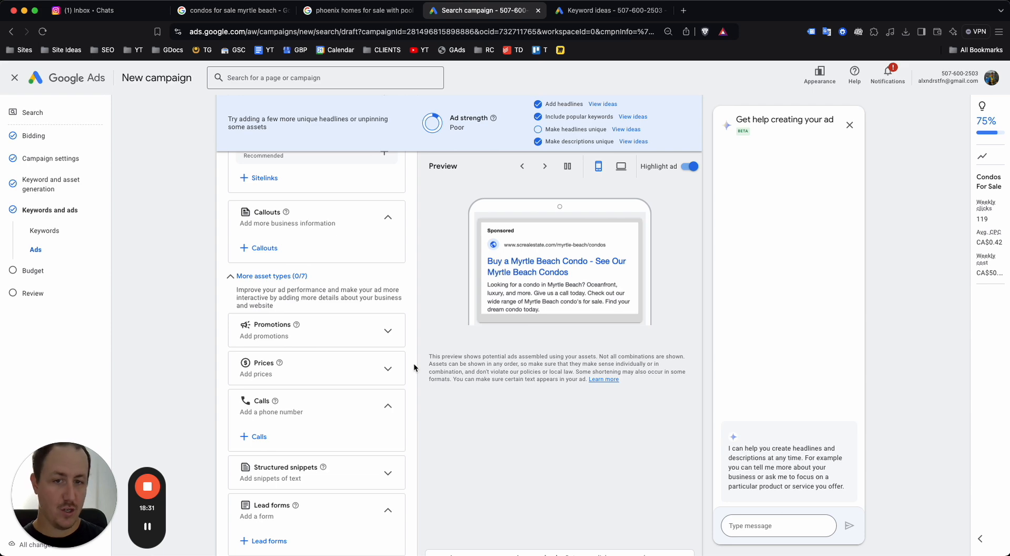
scroll(412, 362, down, 4)
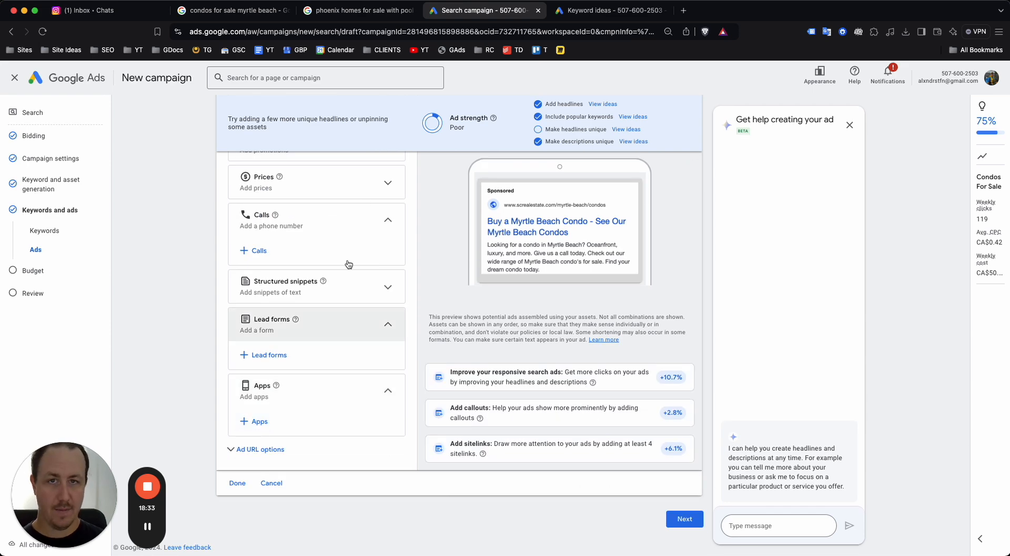
click(253, 10)
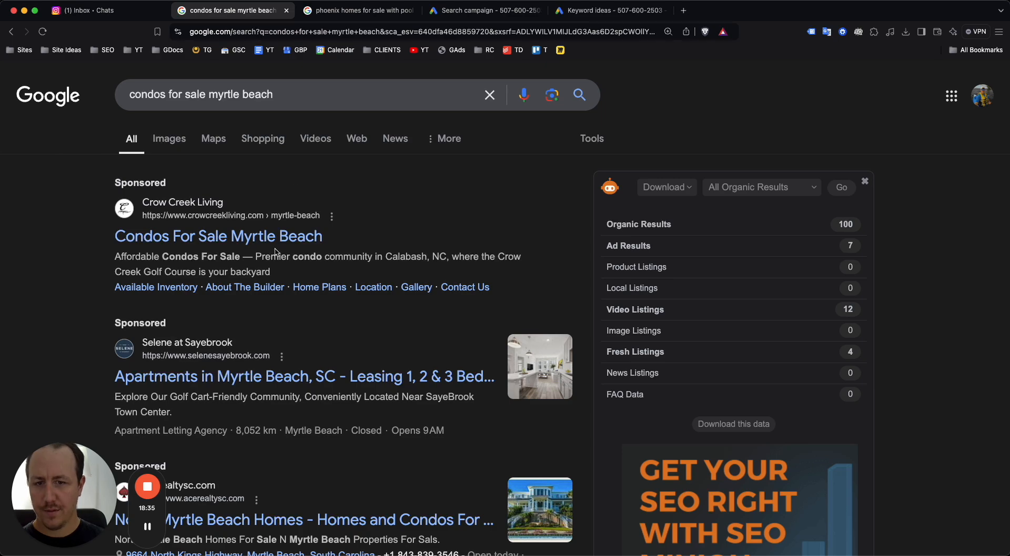
View the 'phoenix homes for sale with pool' results, then return to the Search campaign form
scroll(274, 252, down, 3)
scroll(439, 297, up, 1)
click(380, 14)
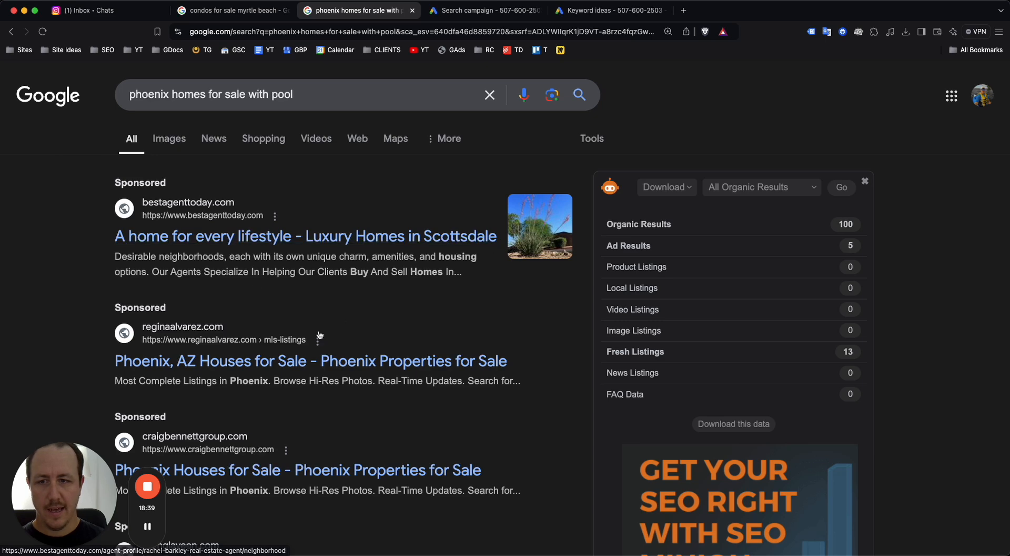
click(480, 15)
scroll(574, 368, down, 3)
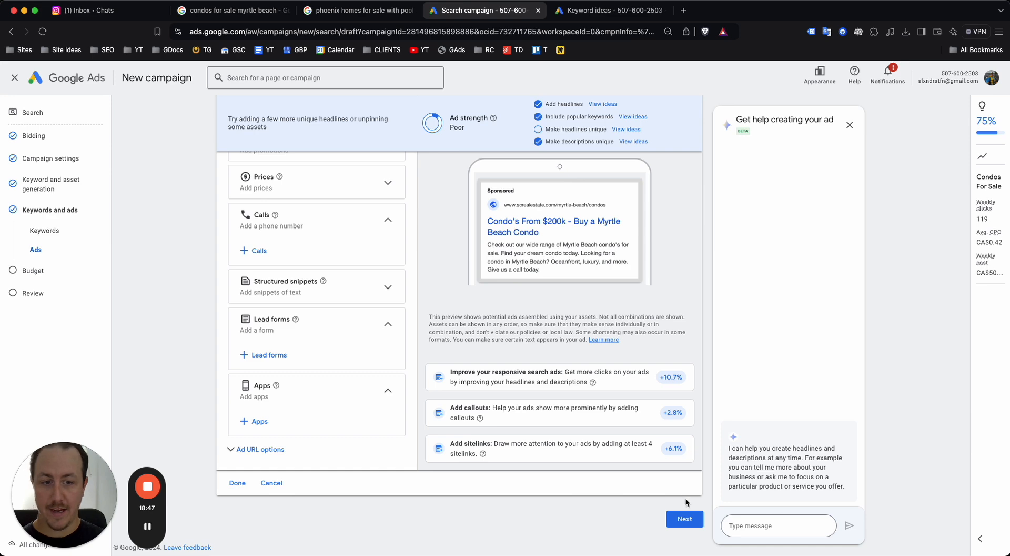
Advance to Budget, choose a custom budget, clear the CA$7.21 amount, then view Keyword ideas
click(684, 518)
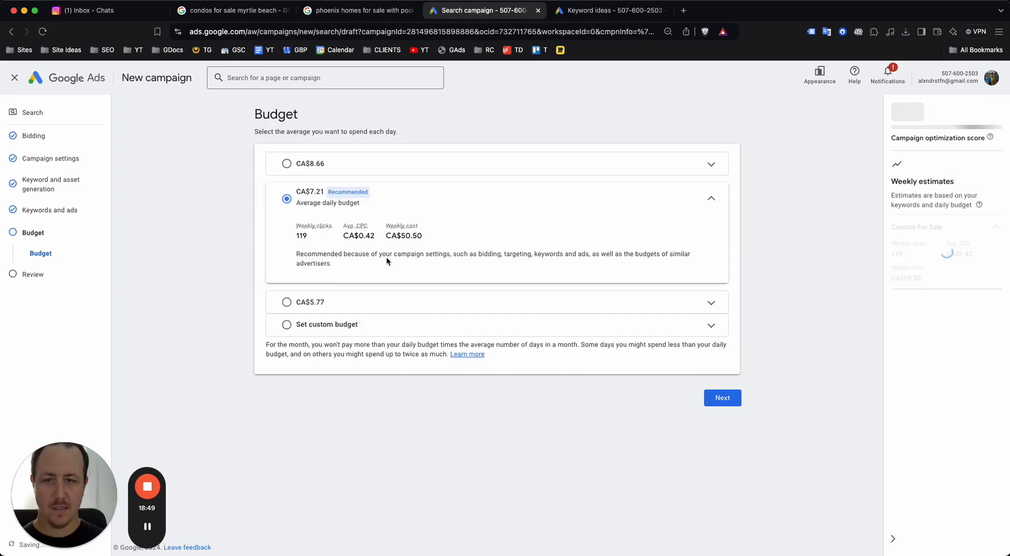
click(497, 328)
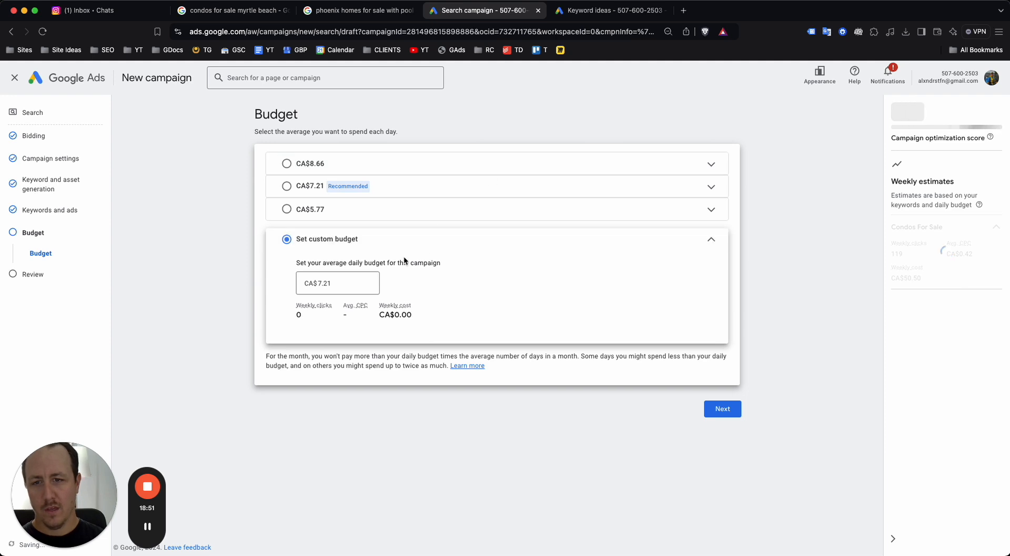
click(353, 287)
key(super+a)
key(BackSpace)
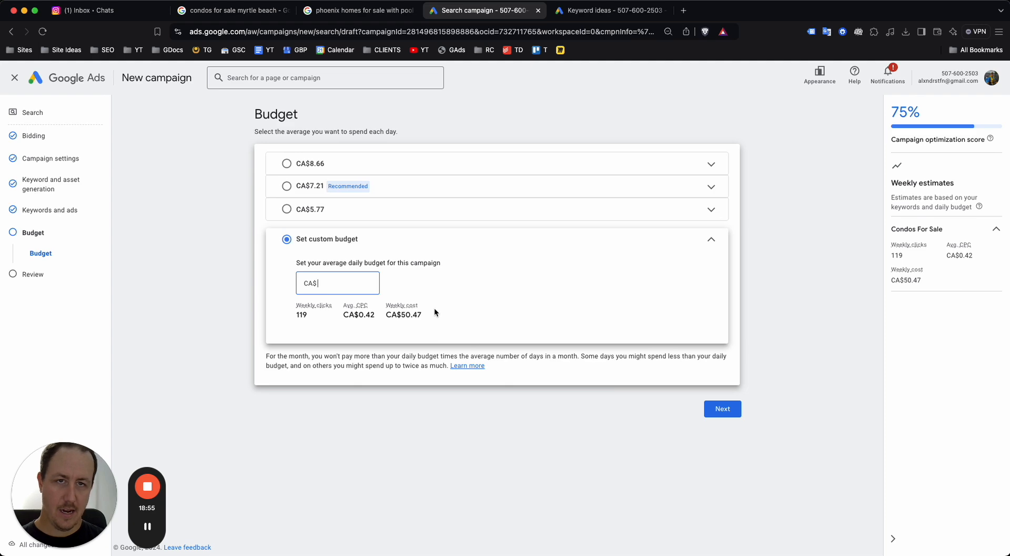
click(610, 10)
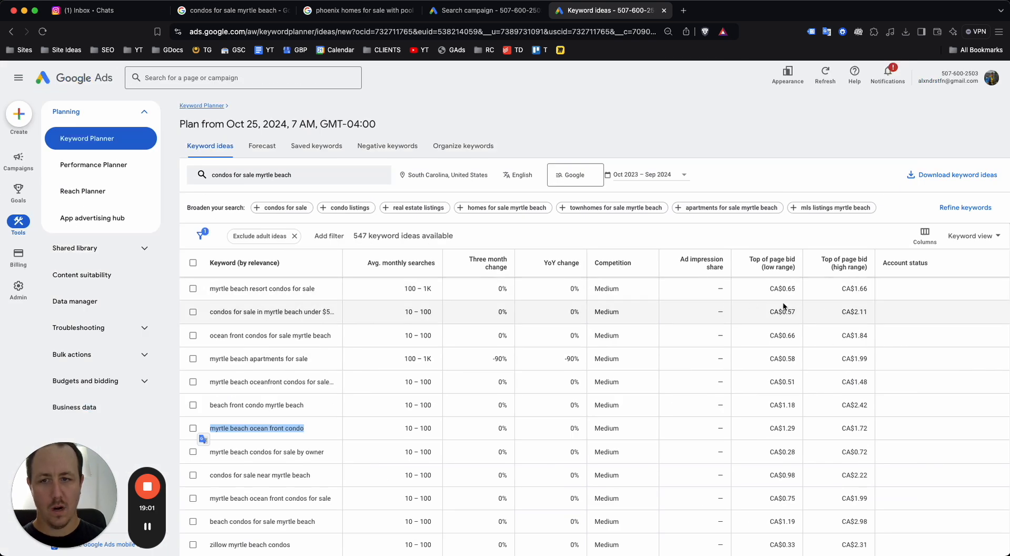
scroll(813, 312, up, 5)
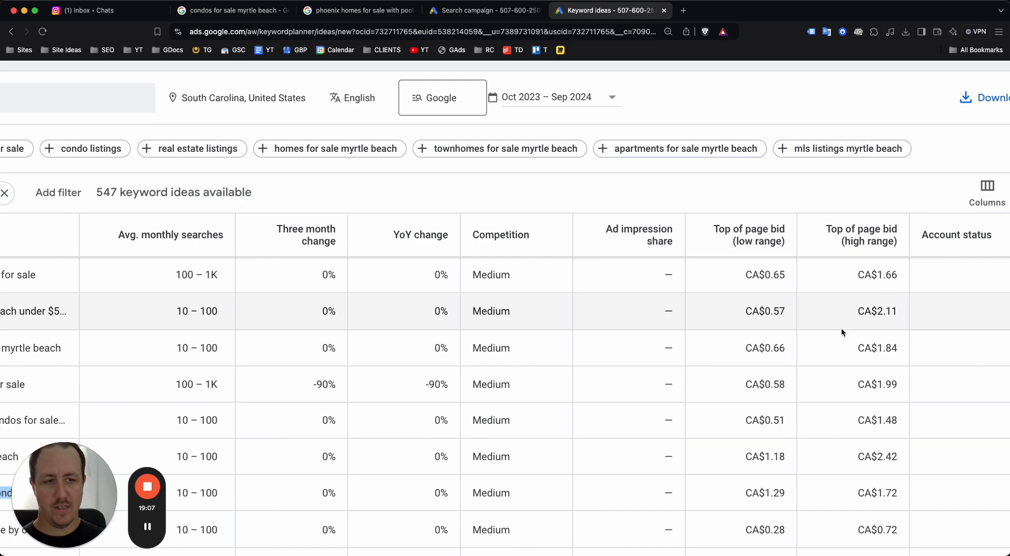
scroll(825, 330, down, 5)
scroll(760, 280, down, 2)
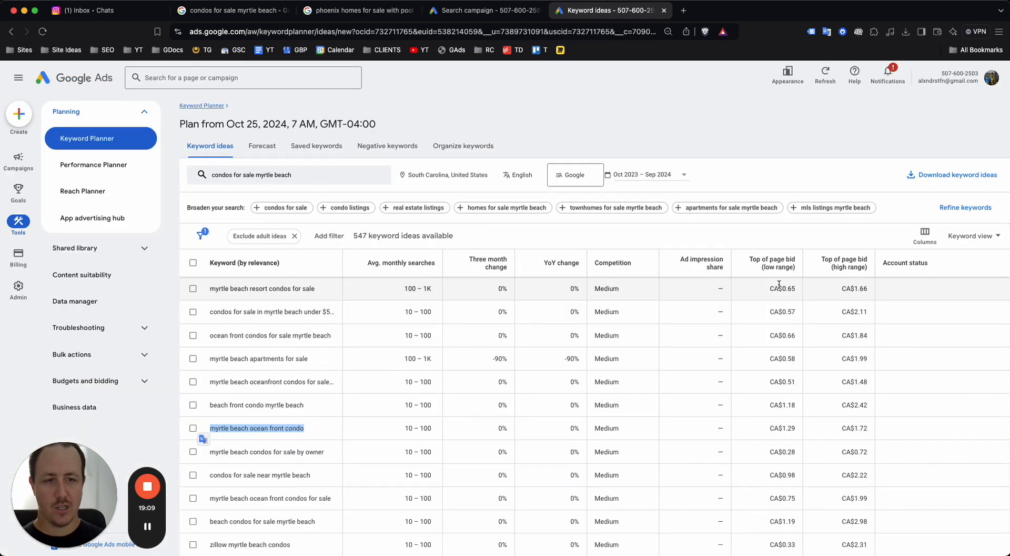
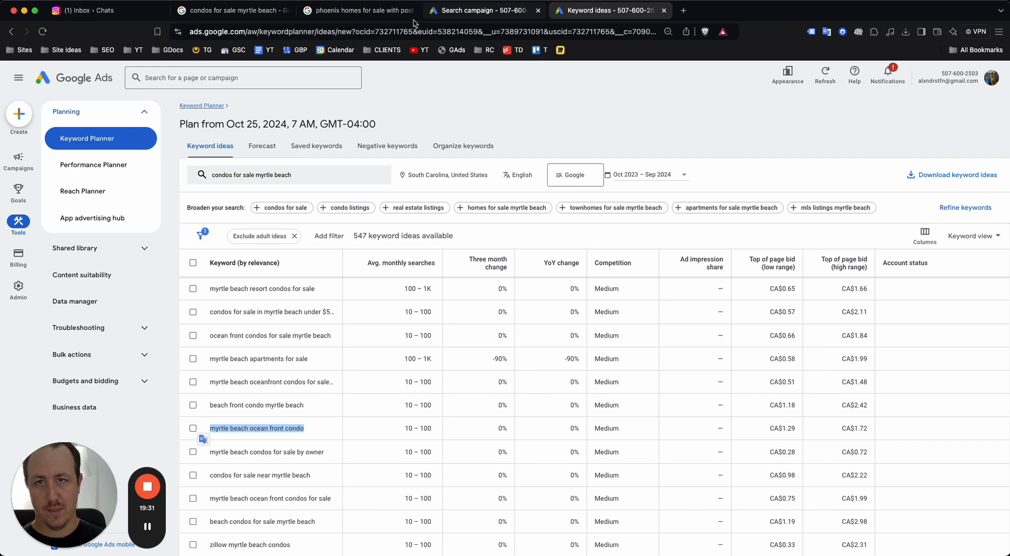
Review the sponsored ads for 'condos for sale myrtle beach', then return to the campaign draft
click(232, 15)
scroll(140, 349, down, 3)
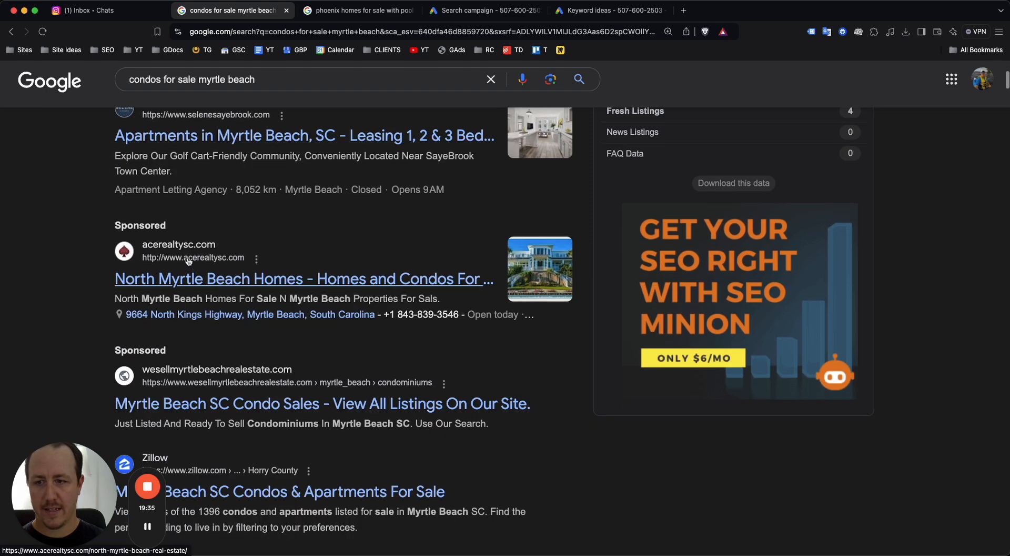
scroll(158, 294, up, 5)
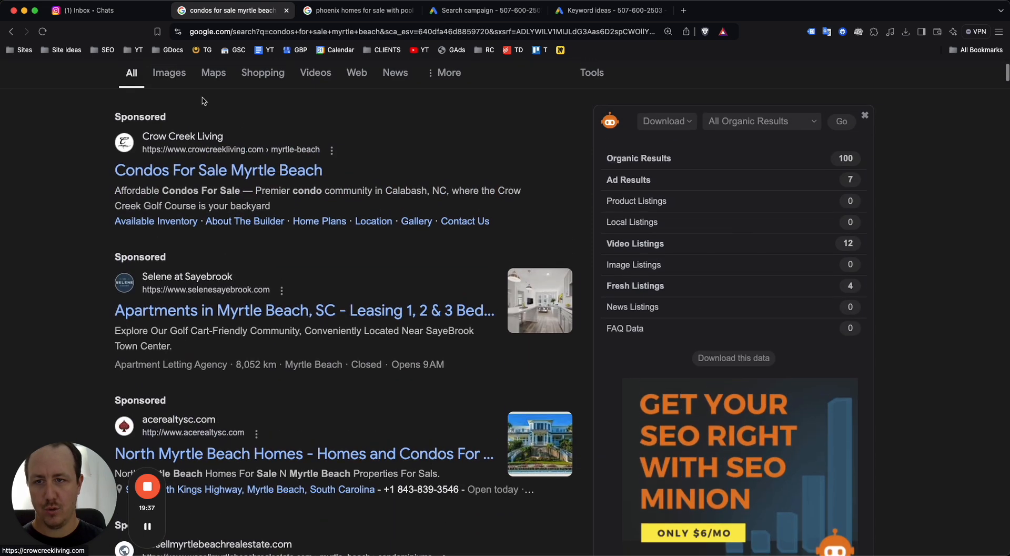
scroll(233, 193, up, 2)
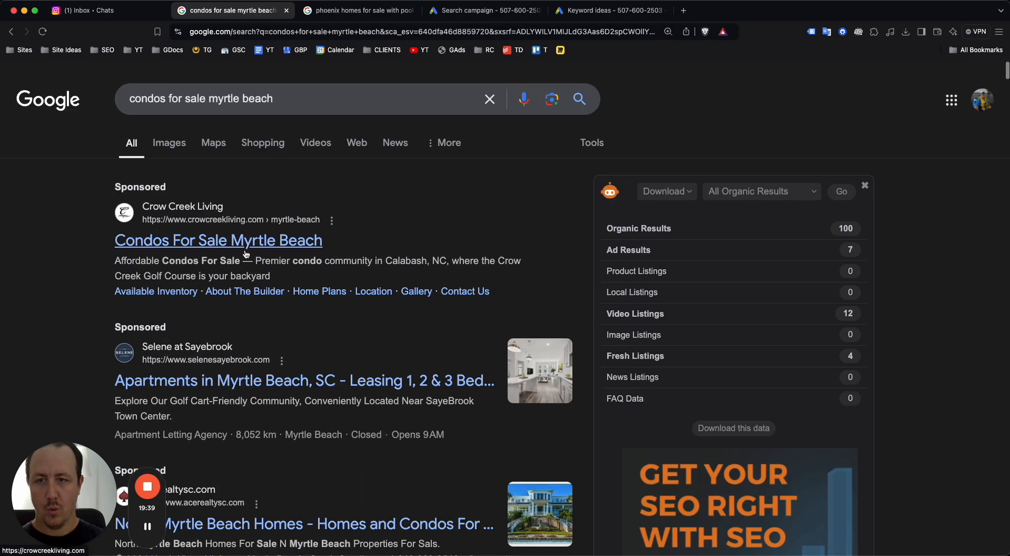
scroll(242, 227, down, 7)
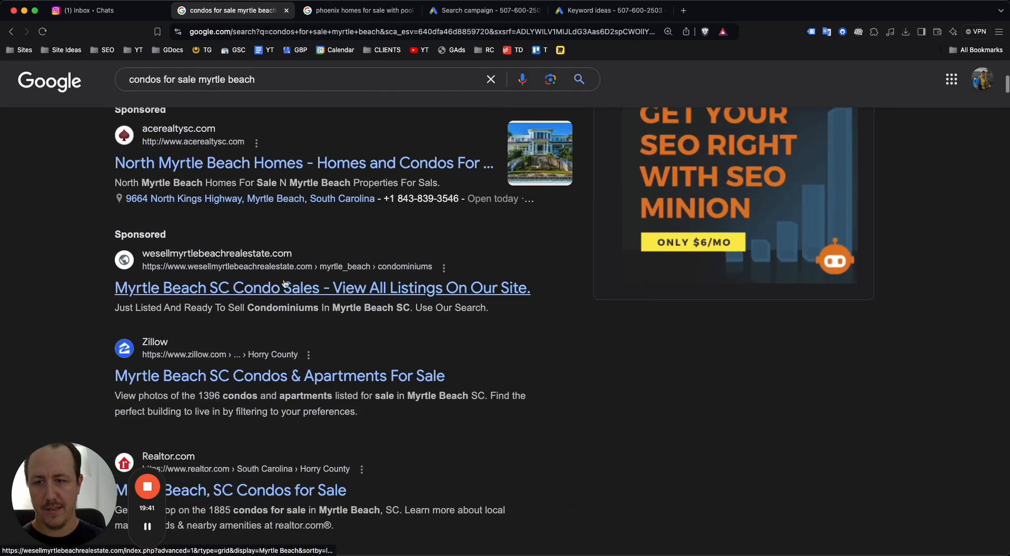
scroll(306, 292, up, 7)
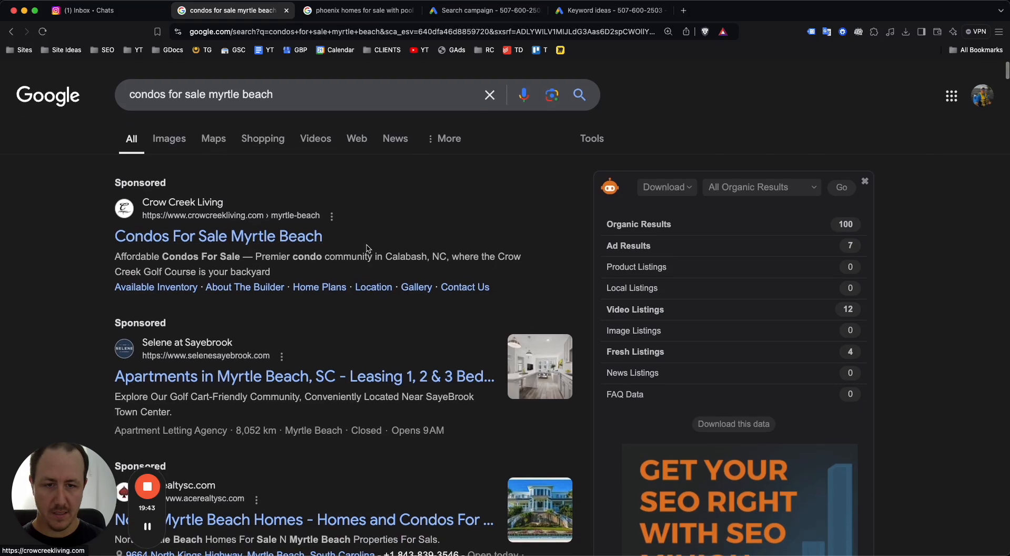
click(478, 10)
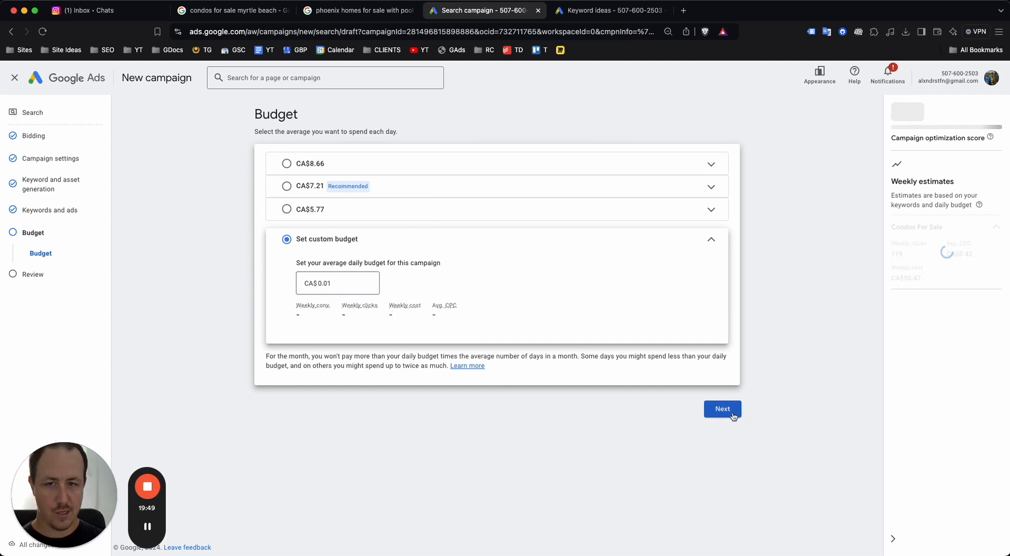
Continue past the CA$0.01 budget to the review and publish the Myrtle Beach campaign
click(724, 440)
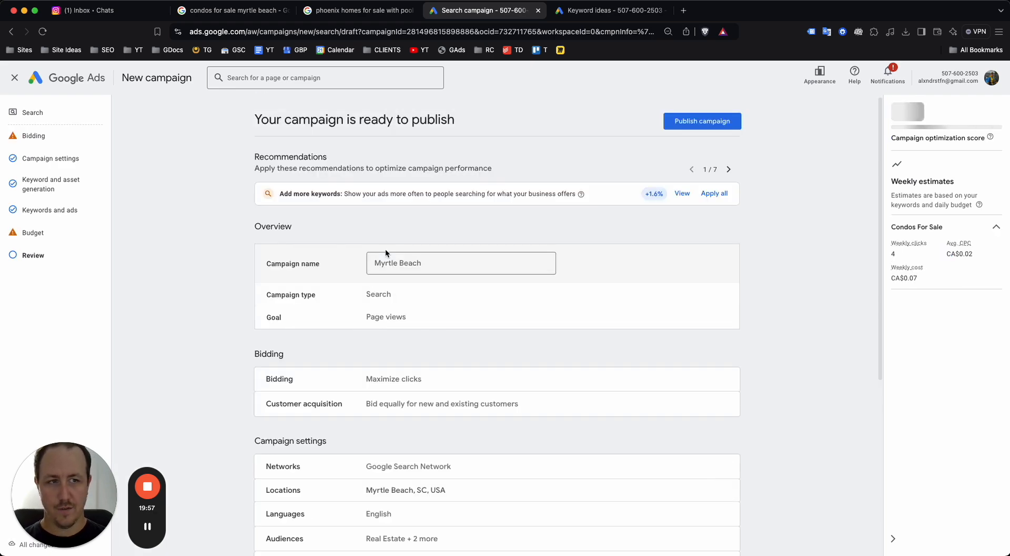
scroll(462, 160, down, 5)
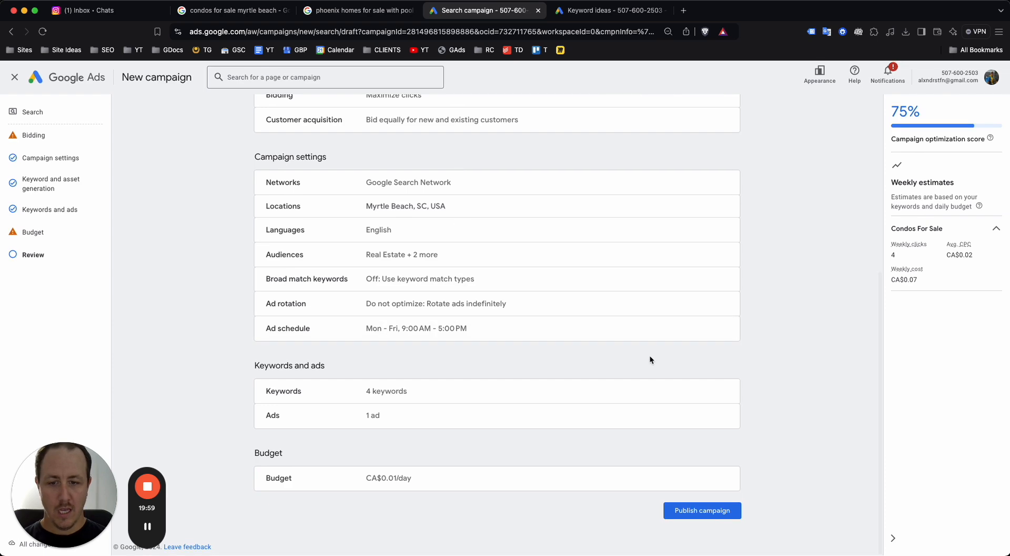
click(703, 517)
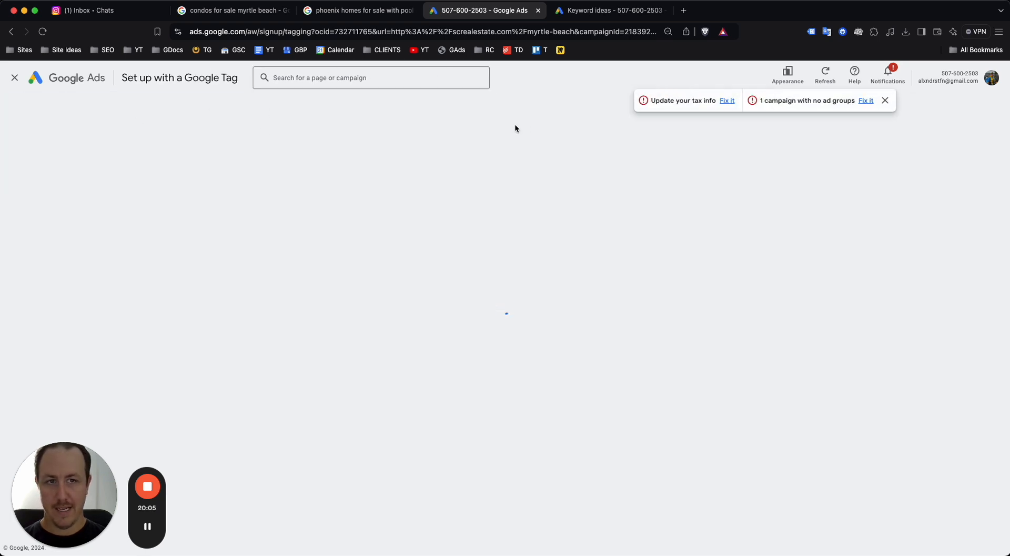
Dismiss the account warnings, exit Google Tag setup, and expand Campaigns in the sidebar
click(885, 99)
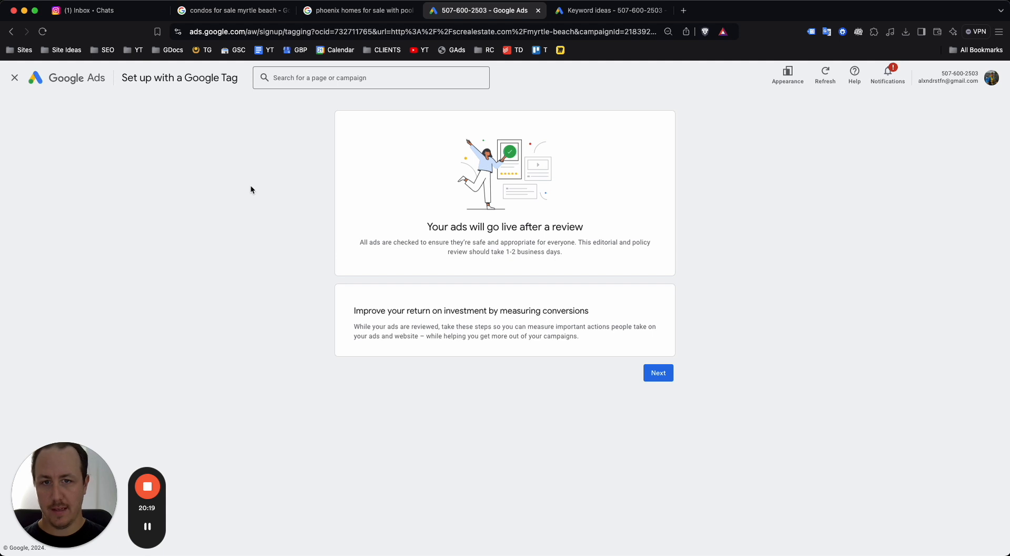
click(15, 80)
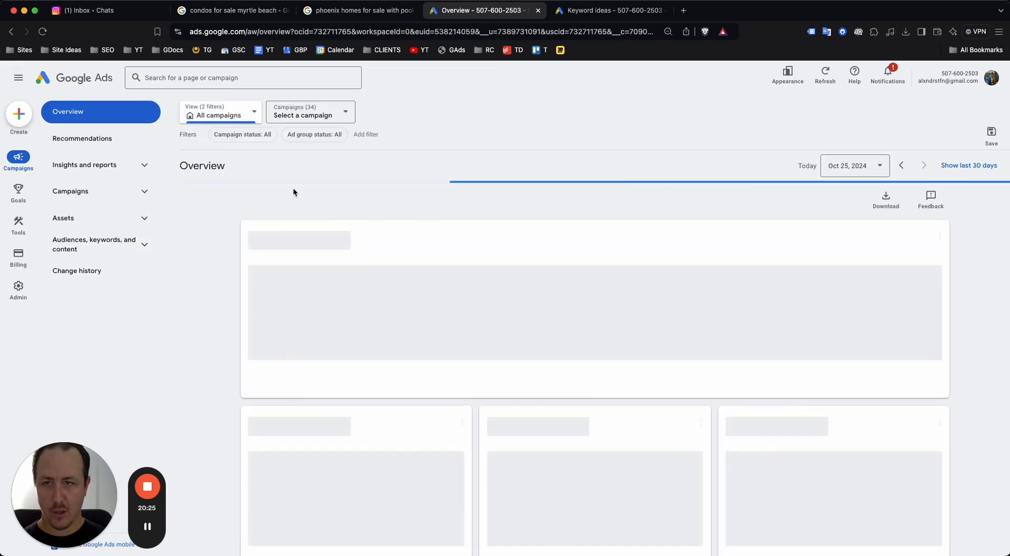
click(98, 195)
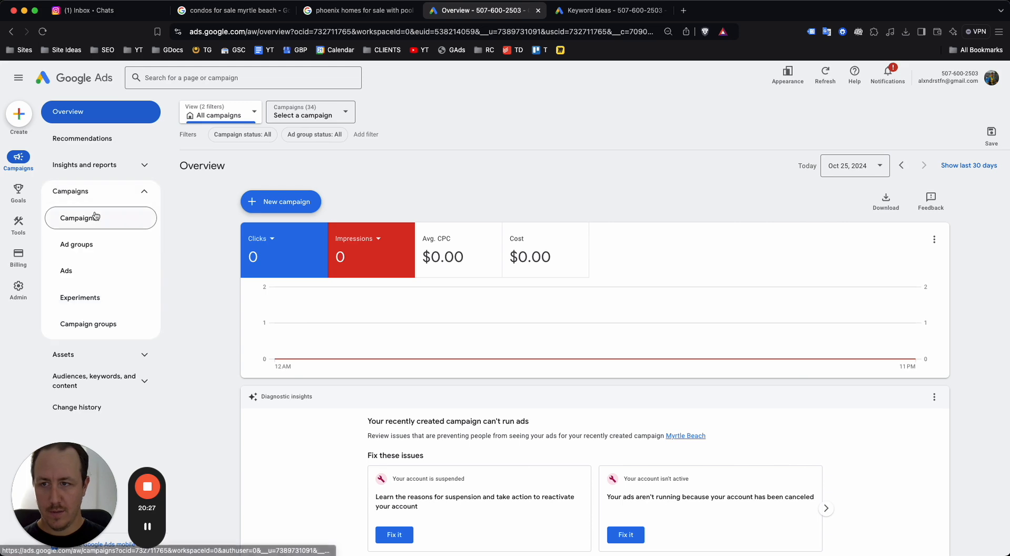
Pause the Myrtle Beach campaign and open its search keywords
click(95, 216)
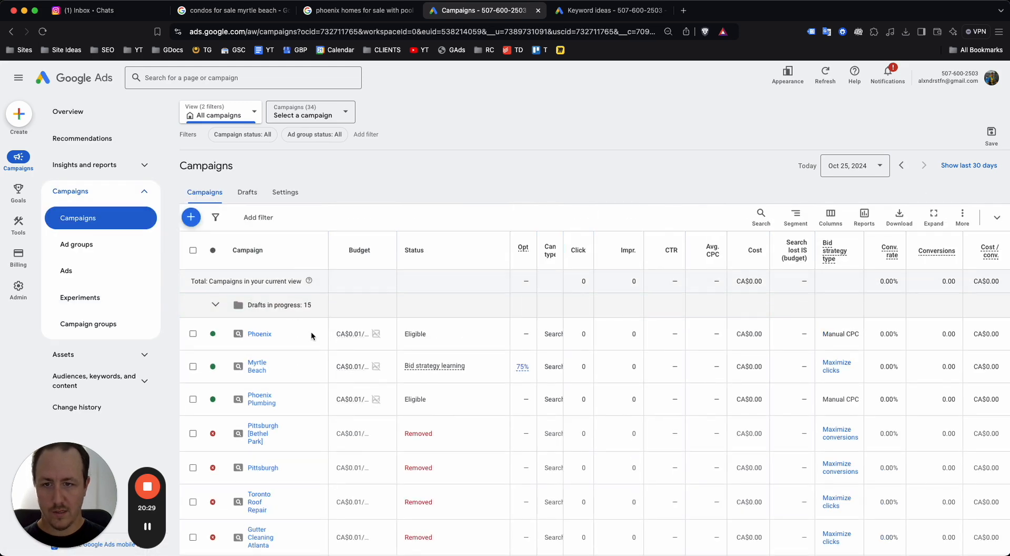
click(213, 367)
click(228, 391)
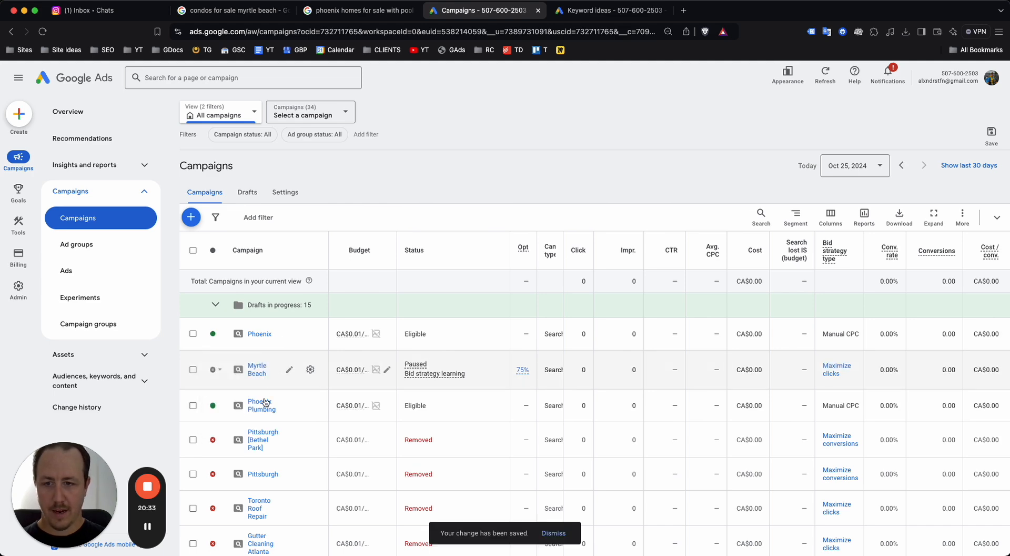
click(255, 372)
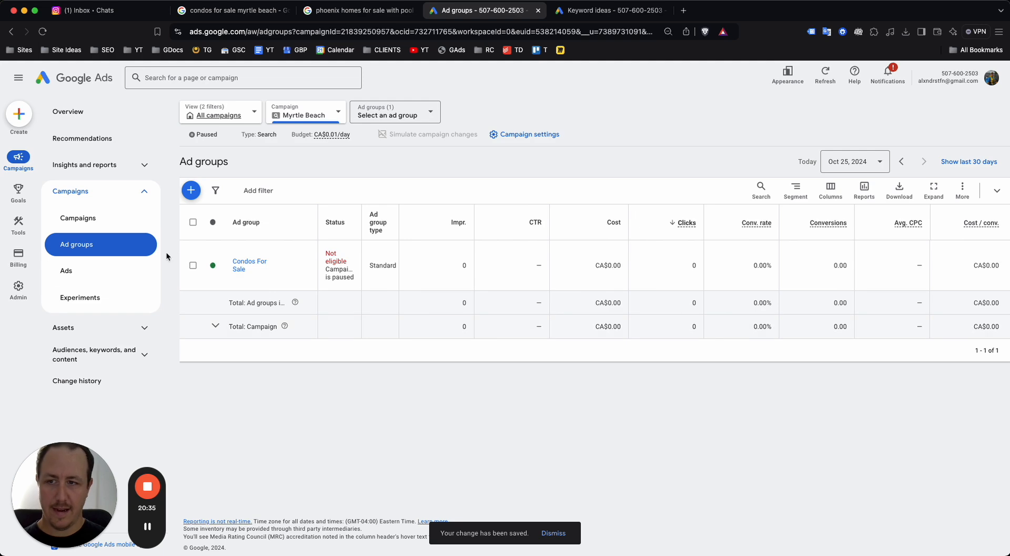
click(100, 354)
click(108, 383)
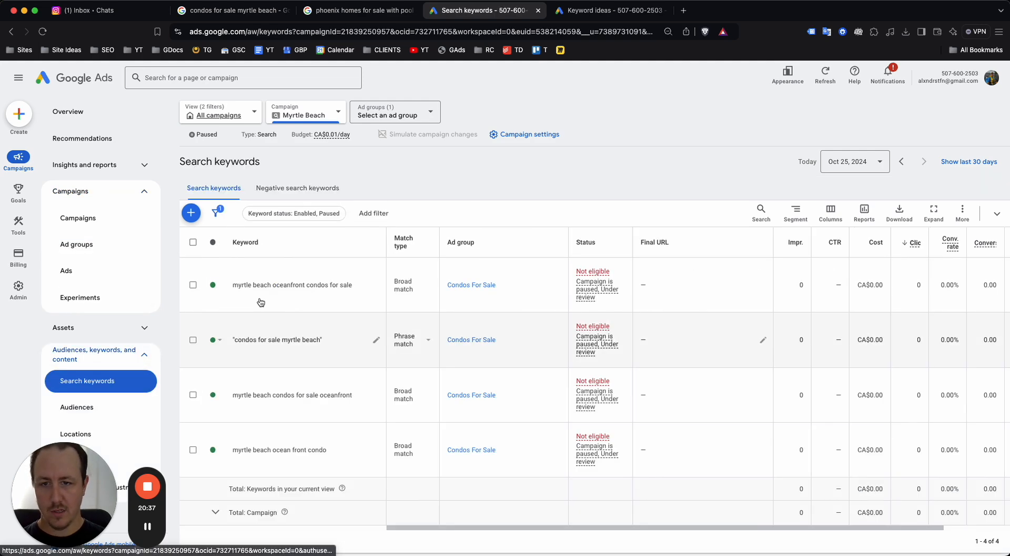
Change all four Myrtle Beach keywords to phrase match
click(421, 287)
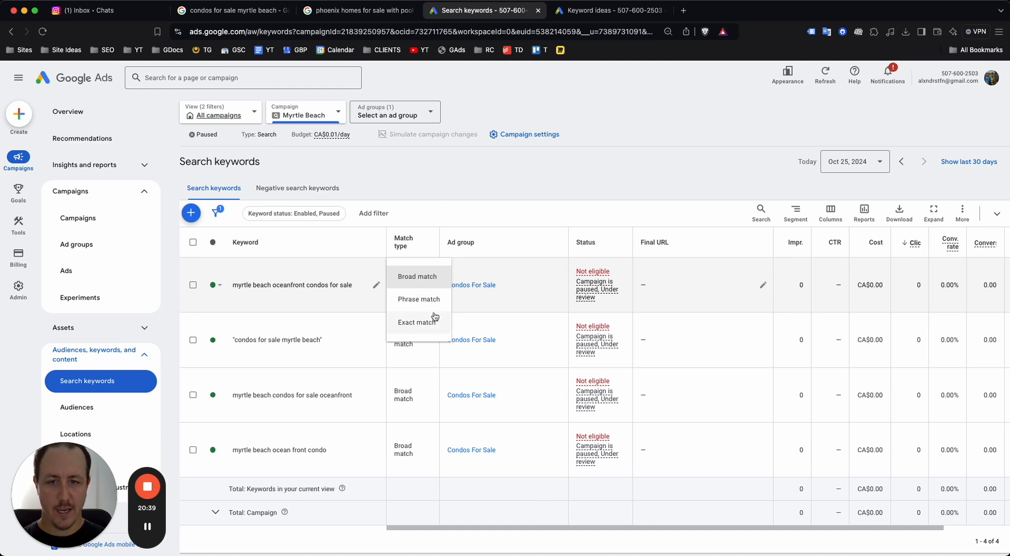
click(192, 242)
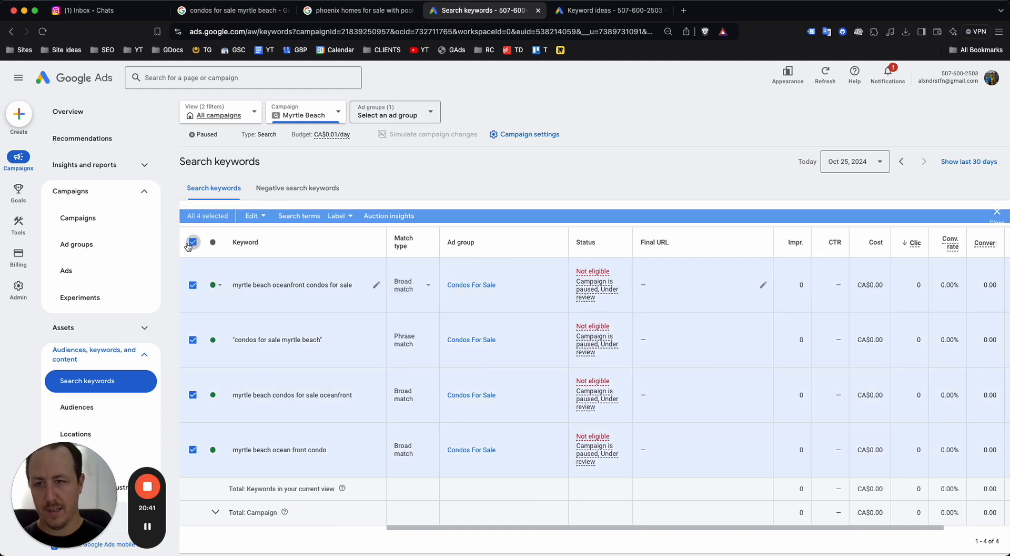
click(253, 213)
mouse_move(287, 434)
click(347, 439)
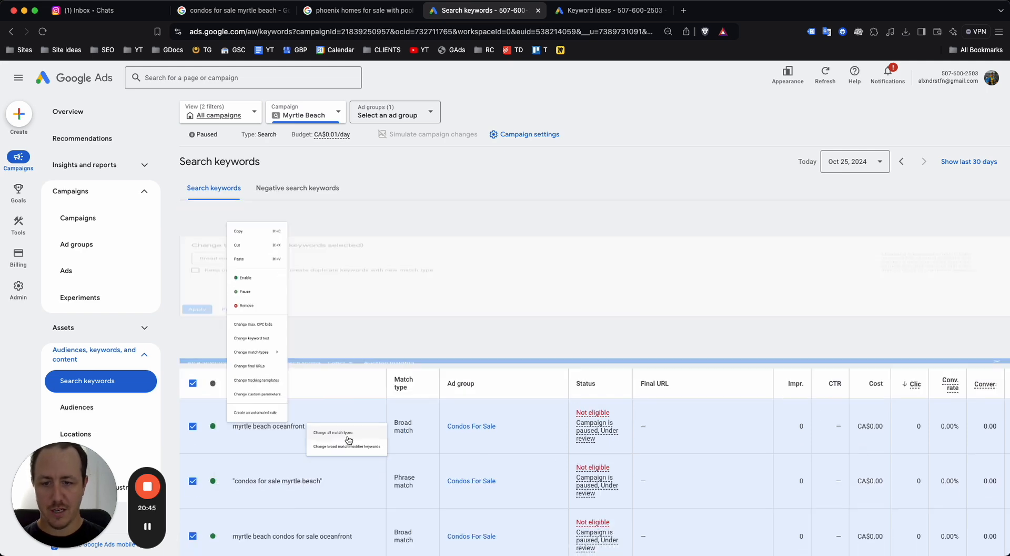
click(226, 241)
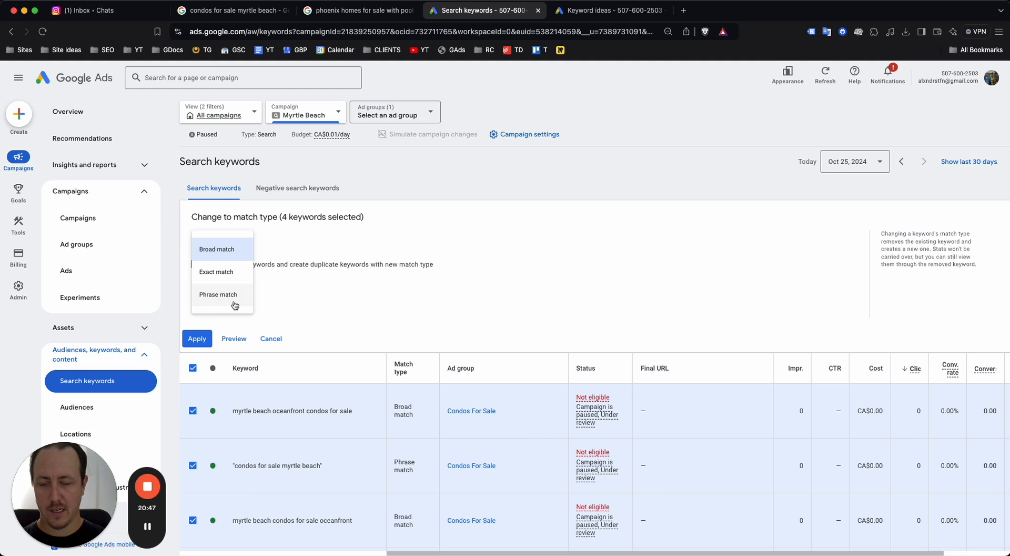
click(232, 301)
click(193, 339)
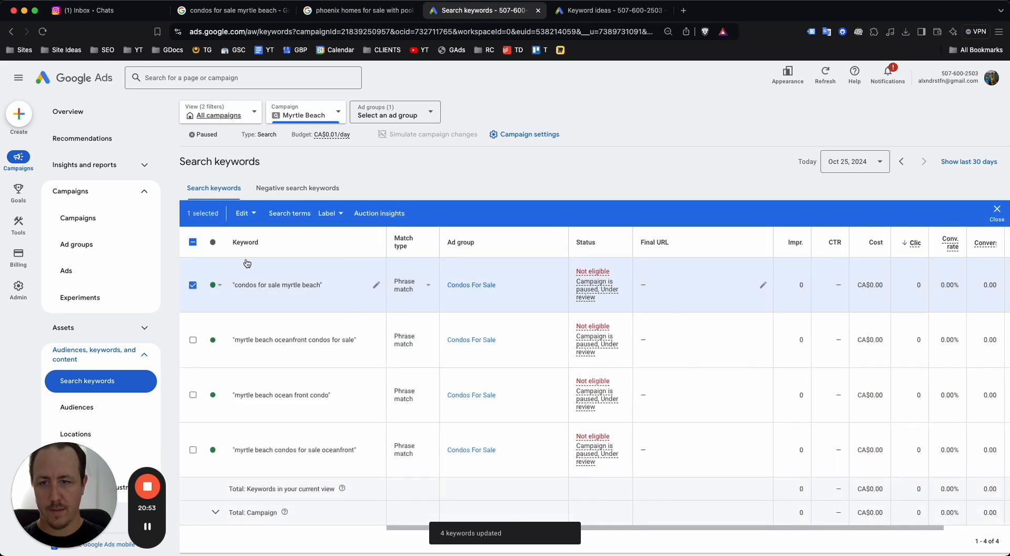
scroll(297, 271, down, 1)
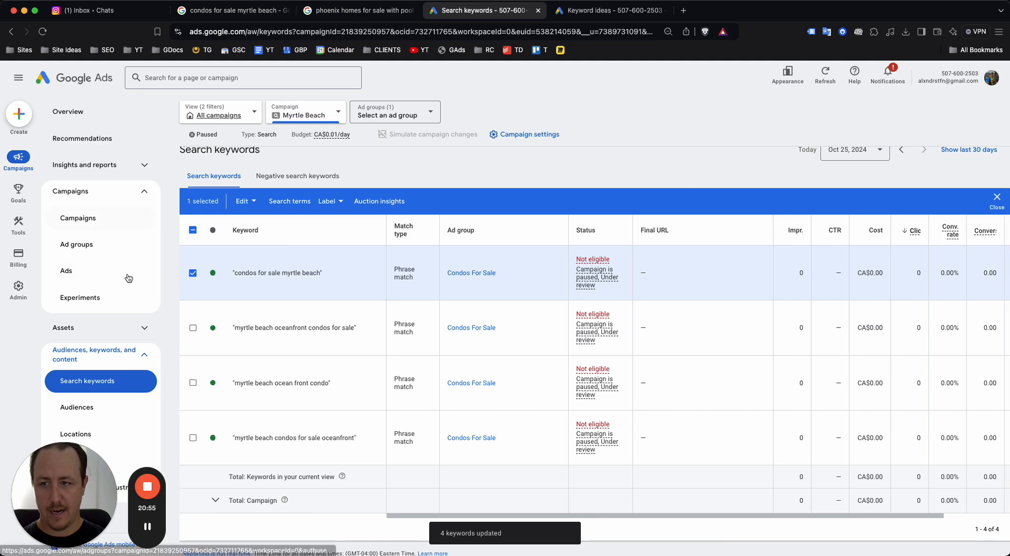
click(86, 215)
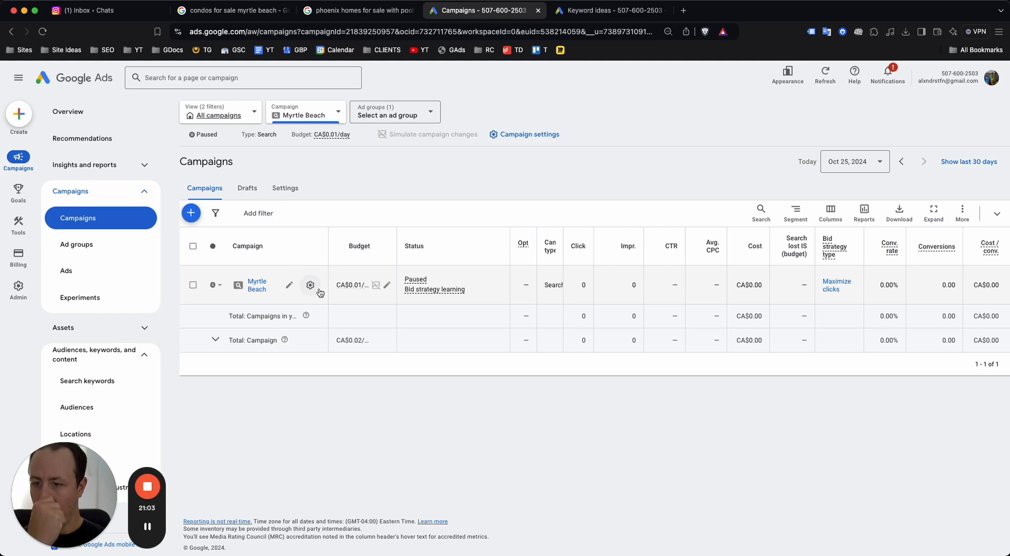
Switch the Myrtle Beach campaign's bidding to Manual CPC with Enhanced CPC off, and save
click(311, 285)
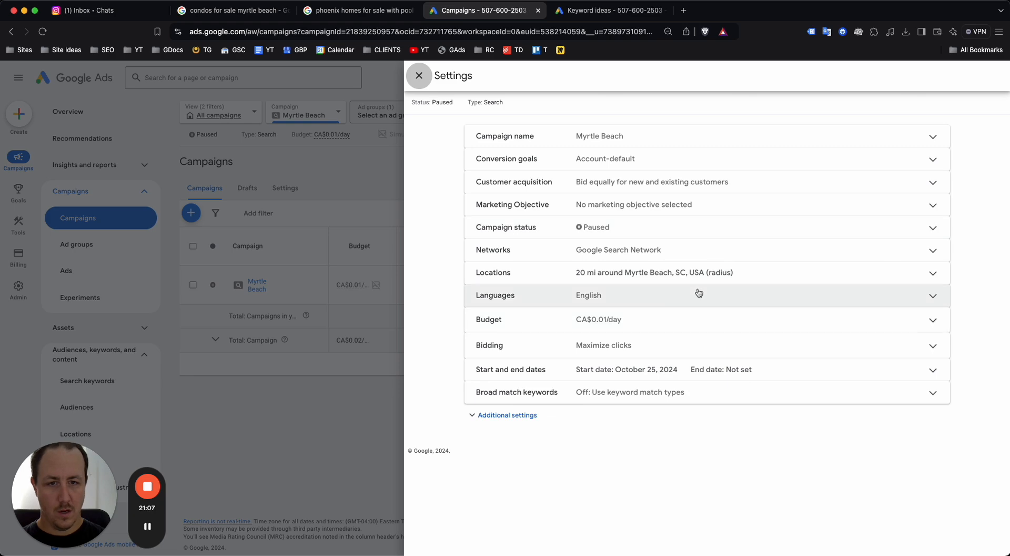
click(688, 345)
scroll(689, 345, down, 1)
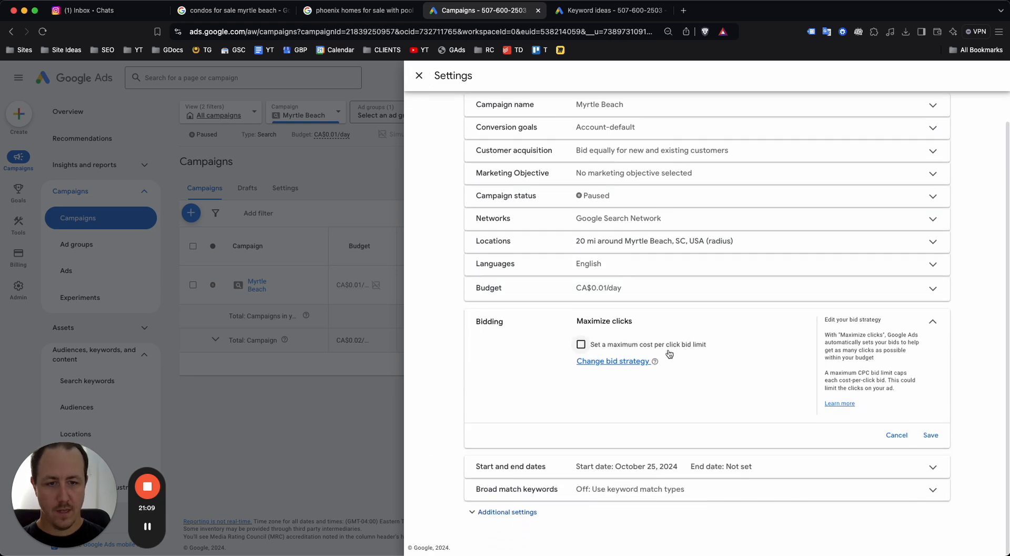
click(628, 362)
scroll(627, 358, down, 1)
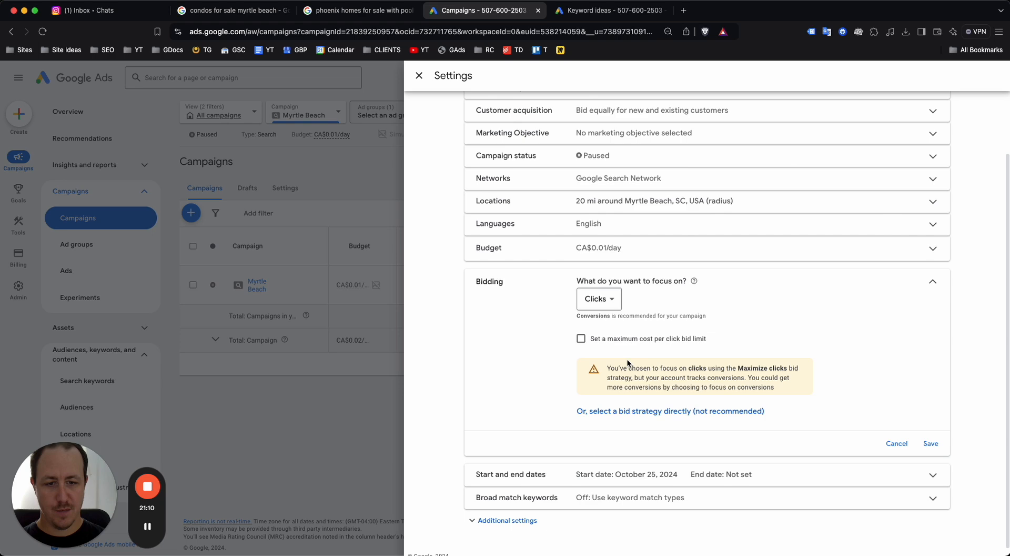
click(638, 413)
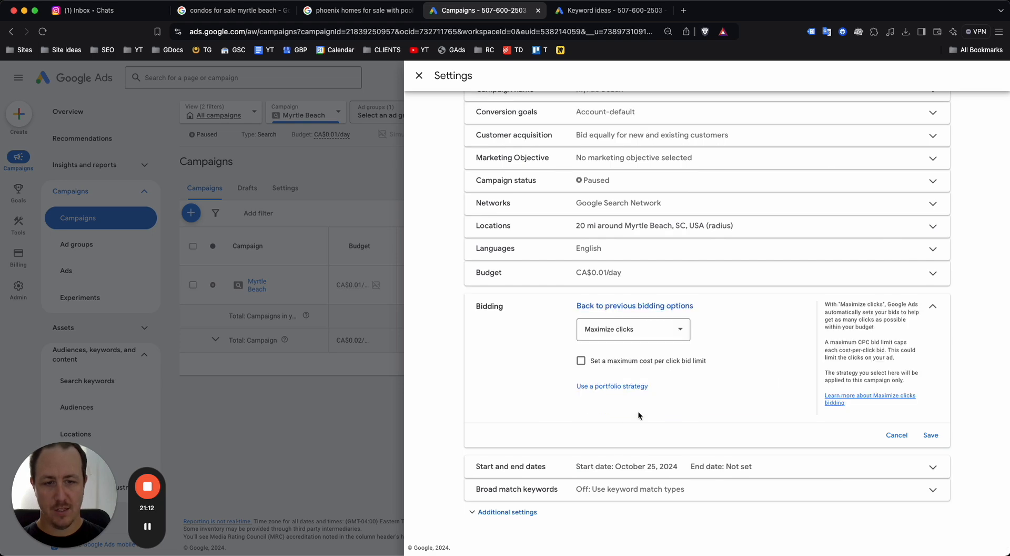
click(633, 331)
click(616, 473)
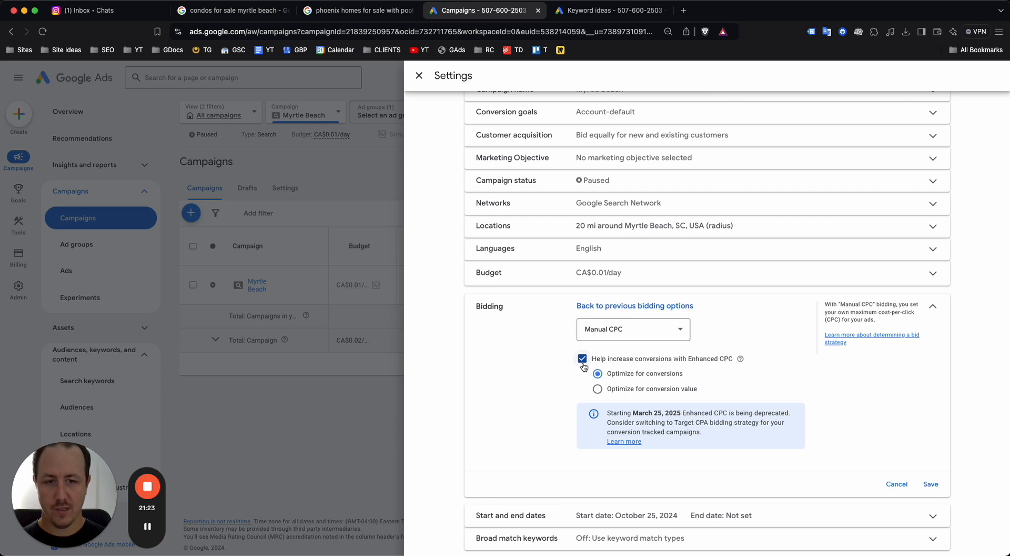
click(589, 362)
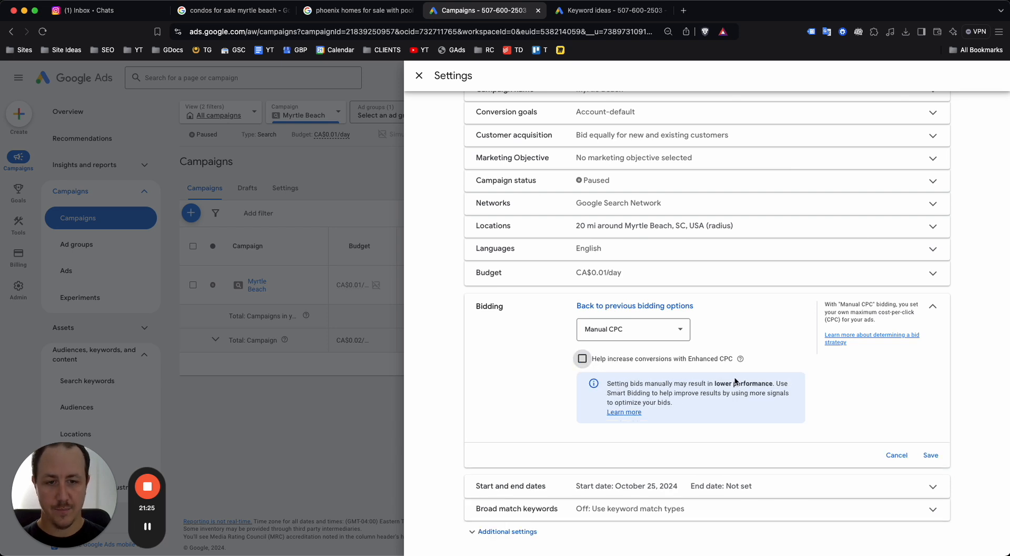
click(930, 456)
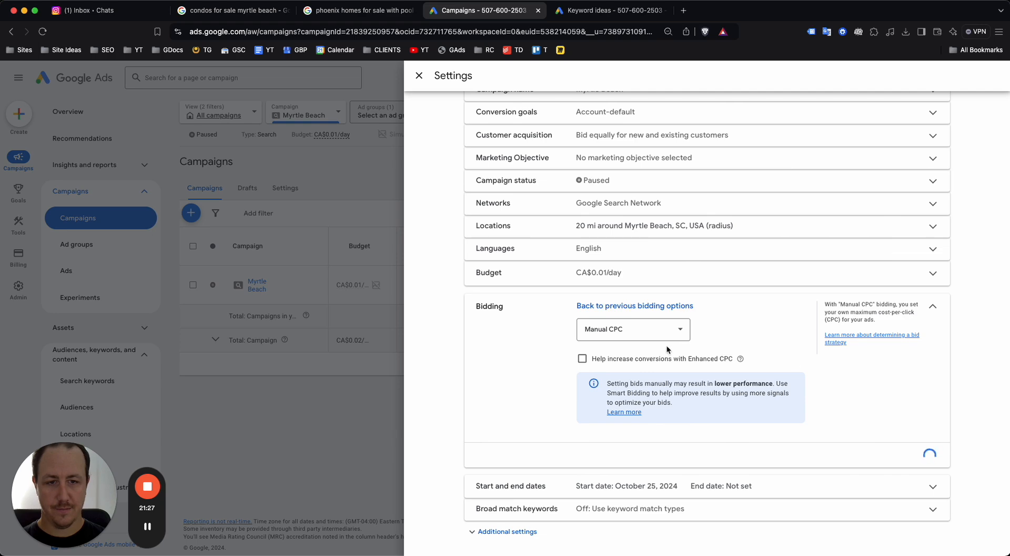
click(418, 75)
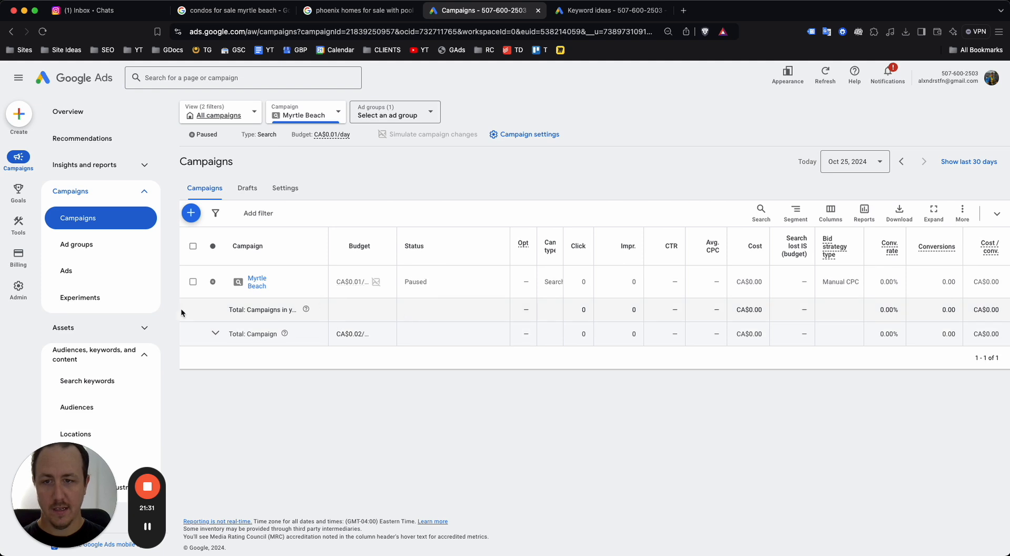
Set the Condos For Sale ad group's default max. CPC to CA$1.25 and confirm the increase
click(134, 243)
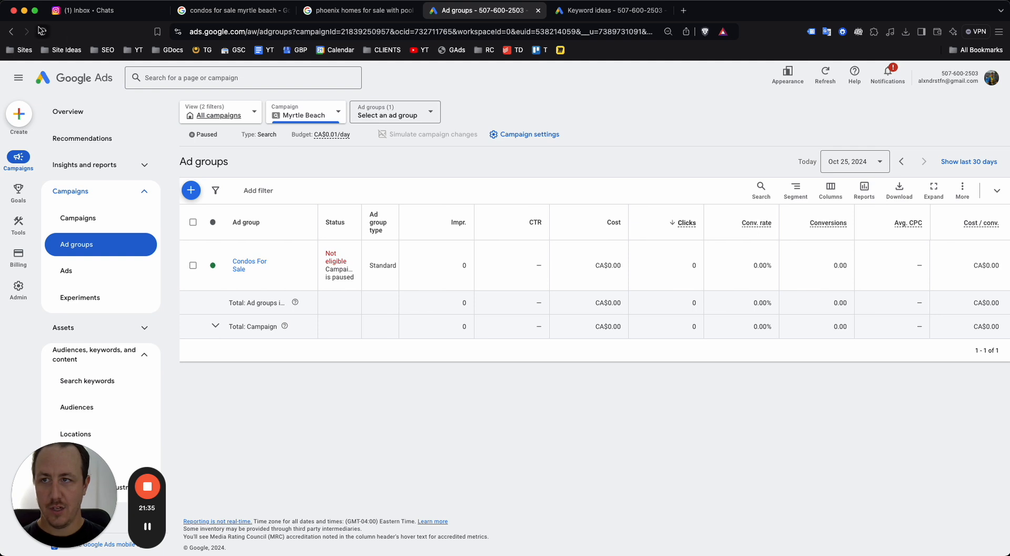
click(42, 31)
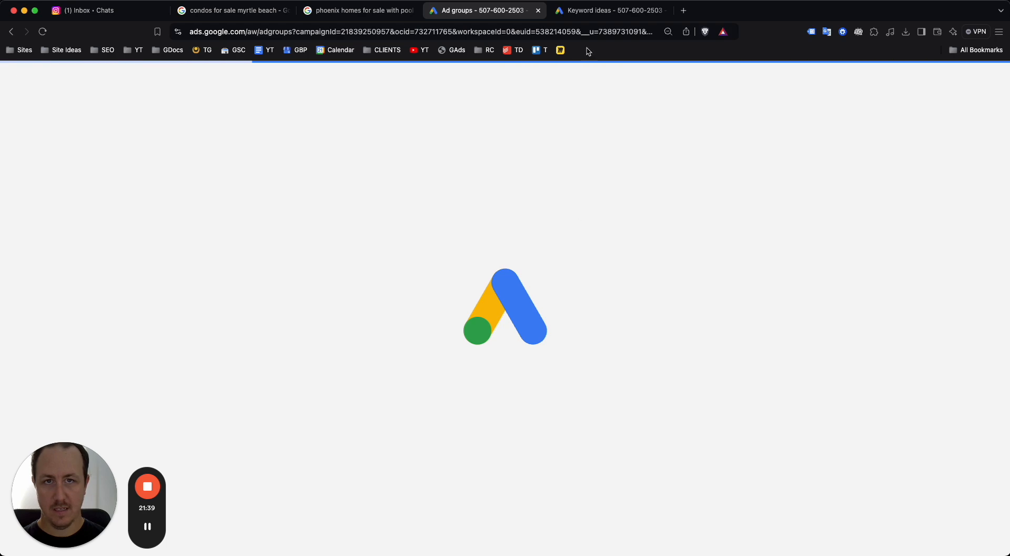
click(591, 10)
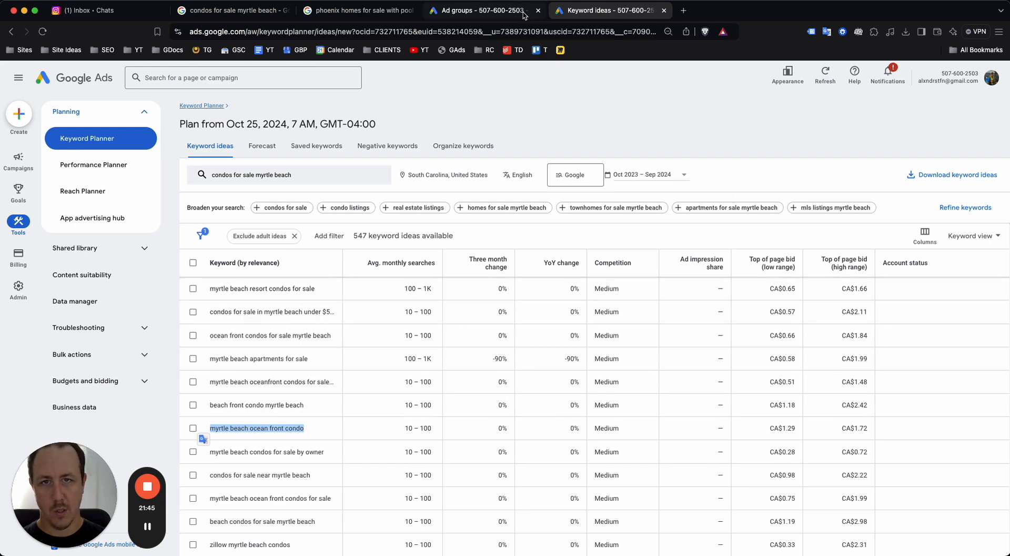
click(482, 10)
click(470, 285)
key(super+a)
key(BackSpace)
text(1.2)
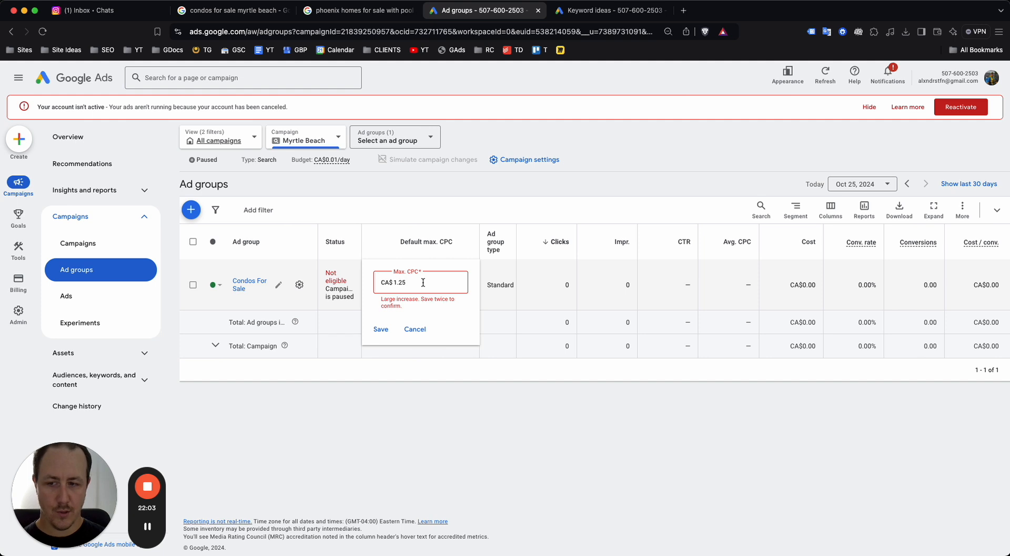
click(382, 329)
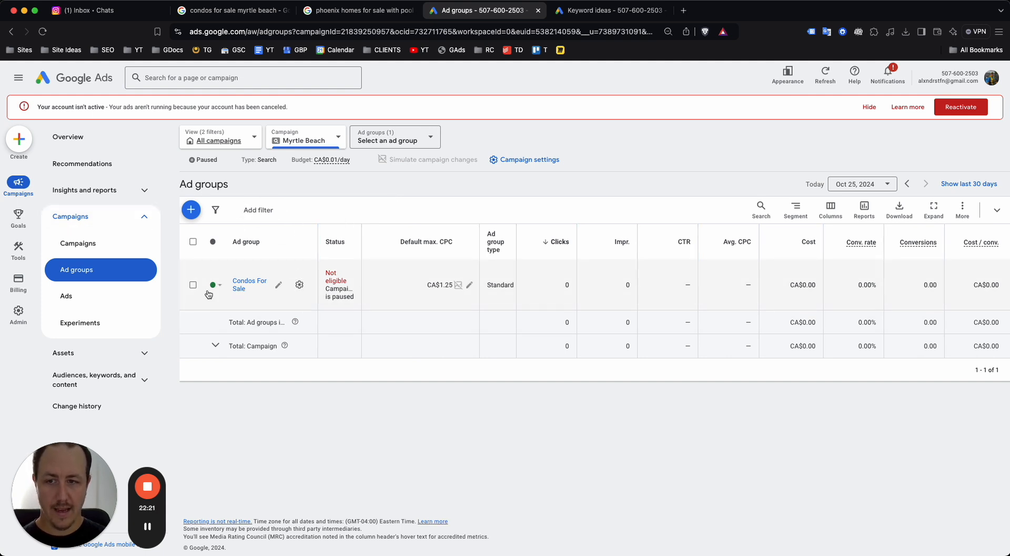
click(78, 242)
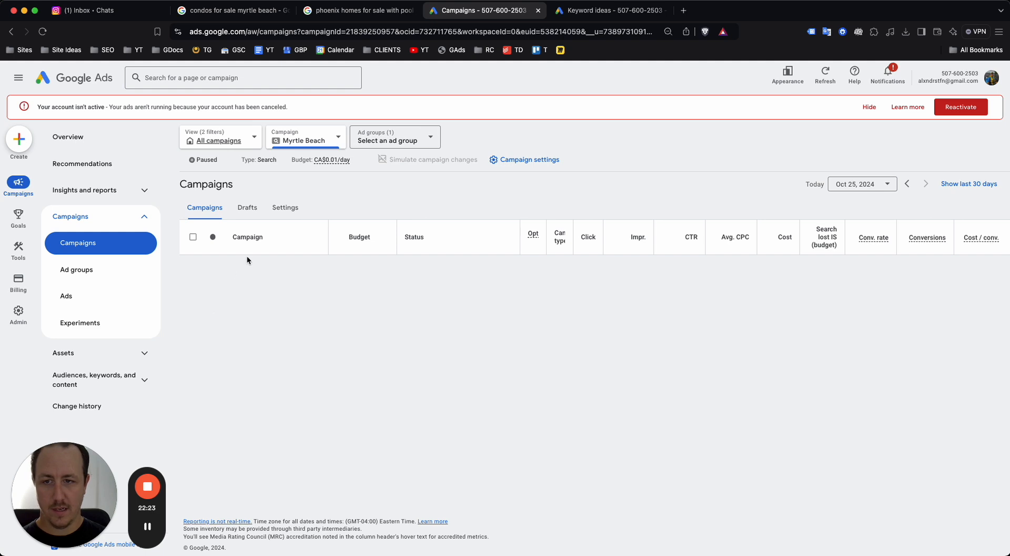